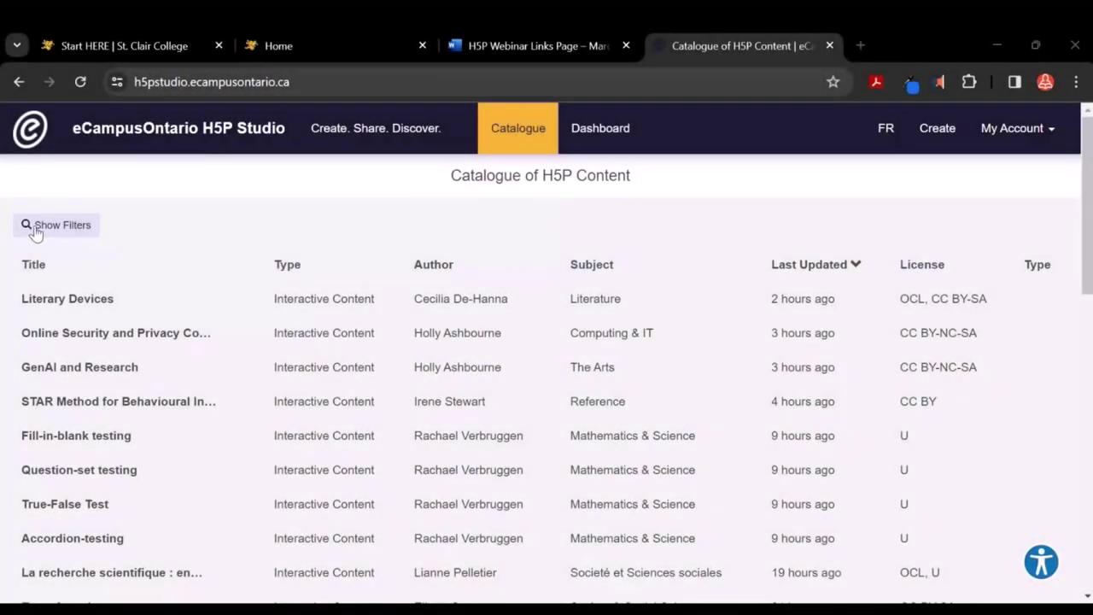
Show and then close the catalogue filters, and scroll through the shared activities list
left_click(36, 231)
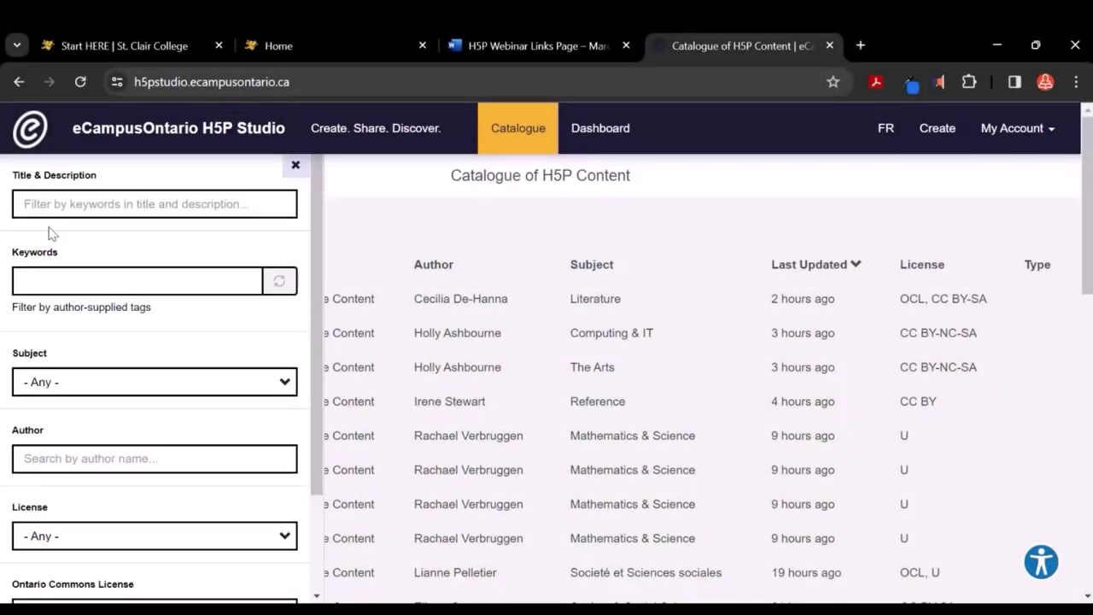
left_click(295, 165)
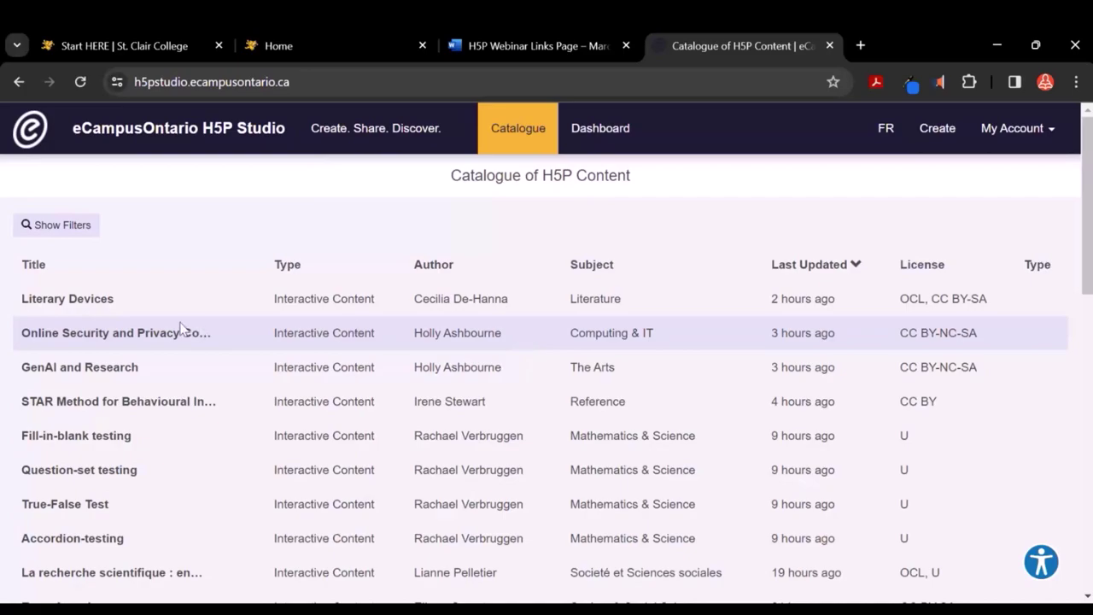
scroll(435, 331, "down", 3)
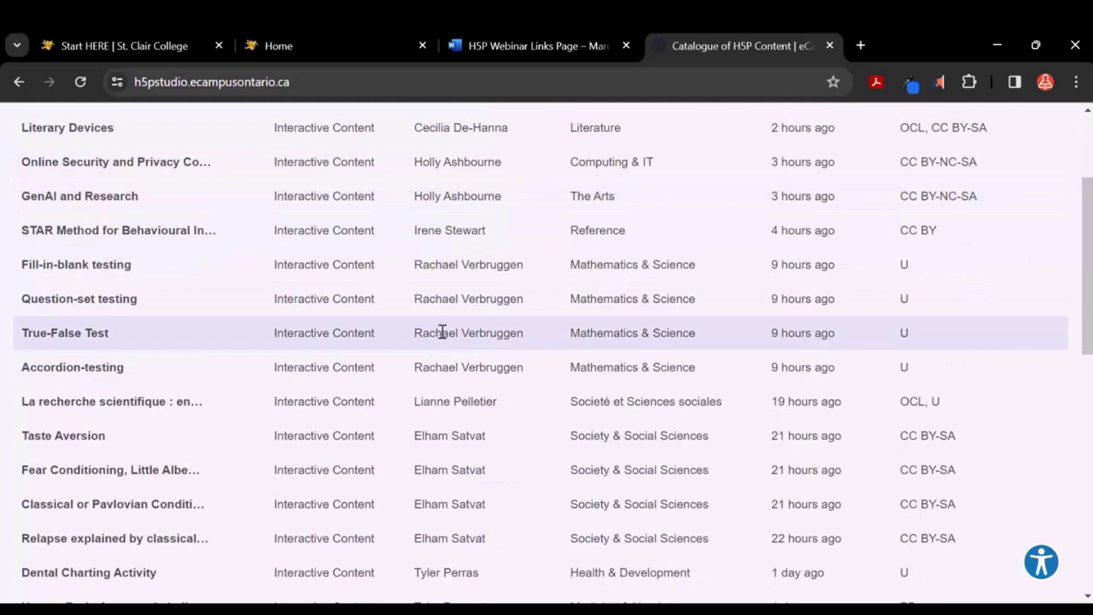
scroll(445, 329, "up", 1)
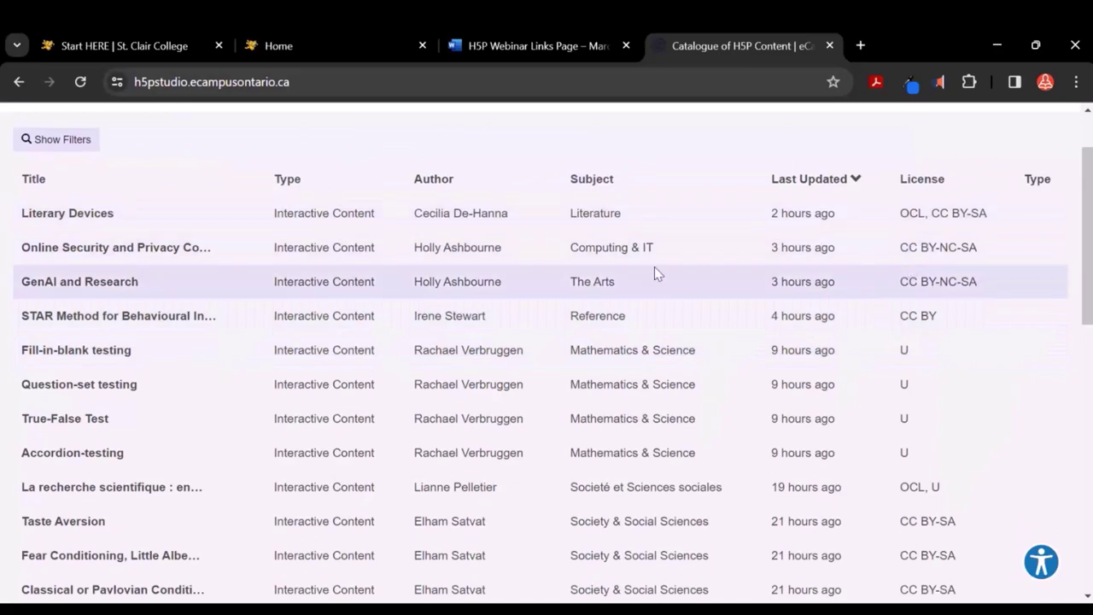
scroll(655, 274, "down", 3)
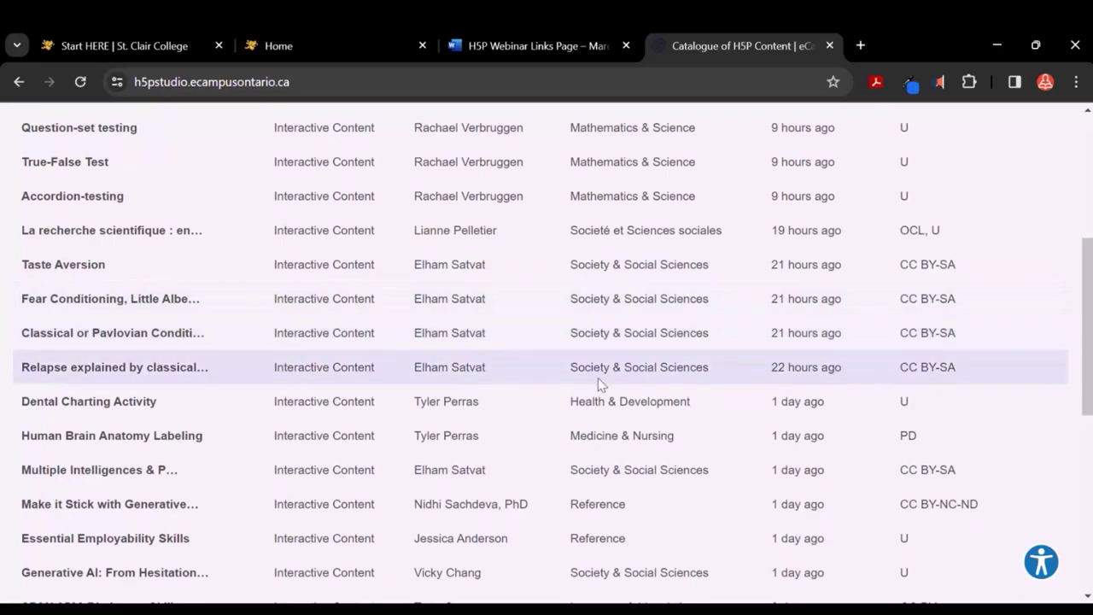
scroll(598, 378, "up", 3)
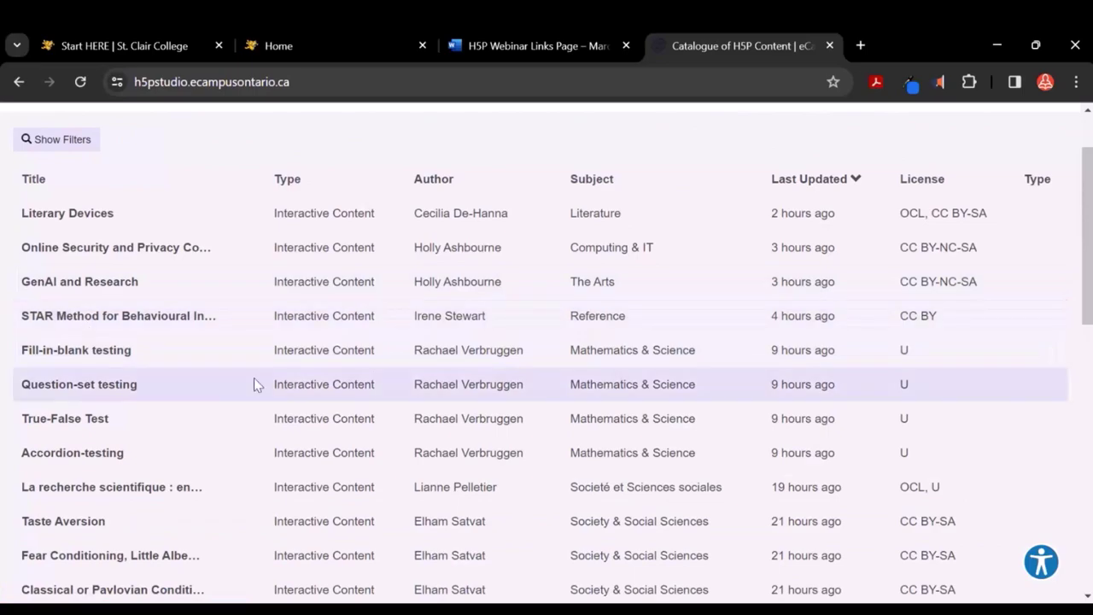
scroll(254, 383, "down", 1)
scroll(256, 384, "down", 1)
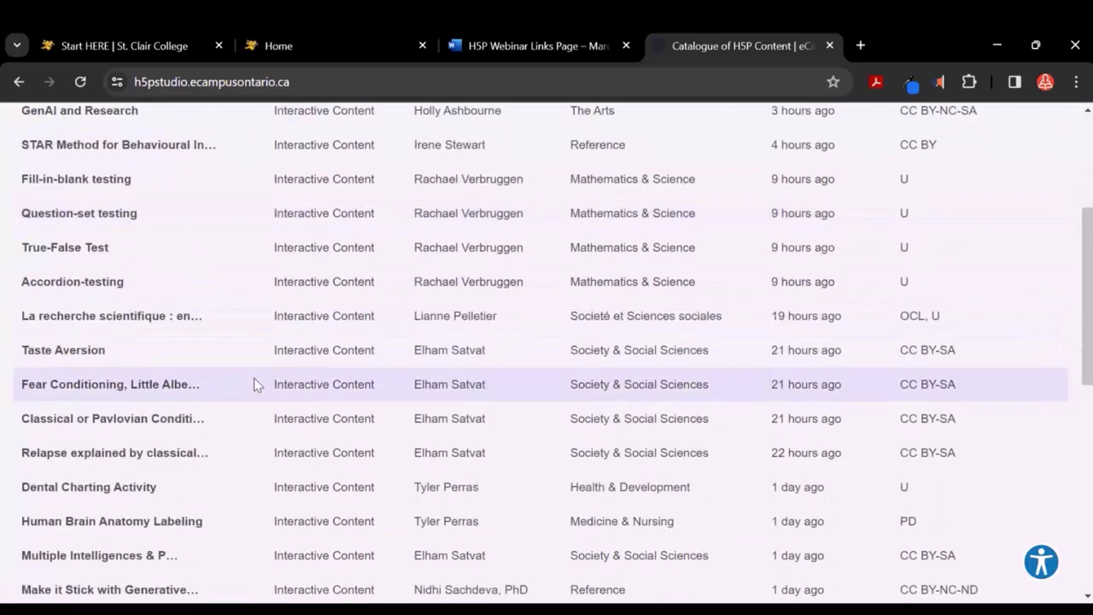
scroll(254, 384, "up", 2)
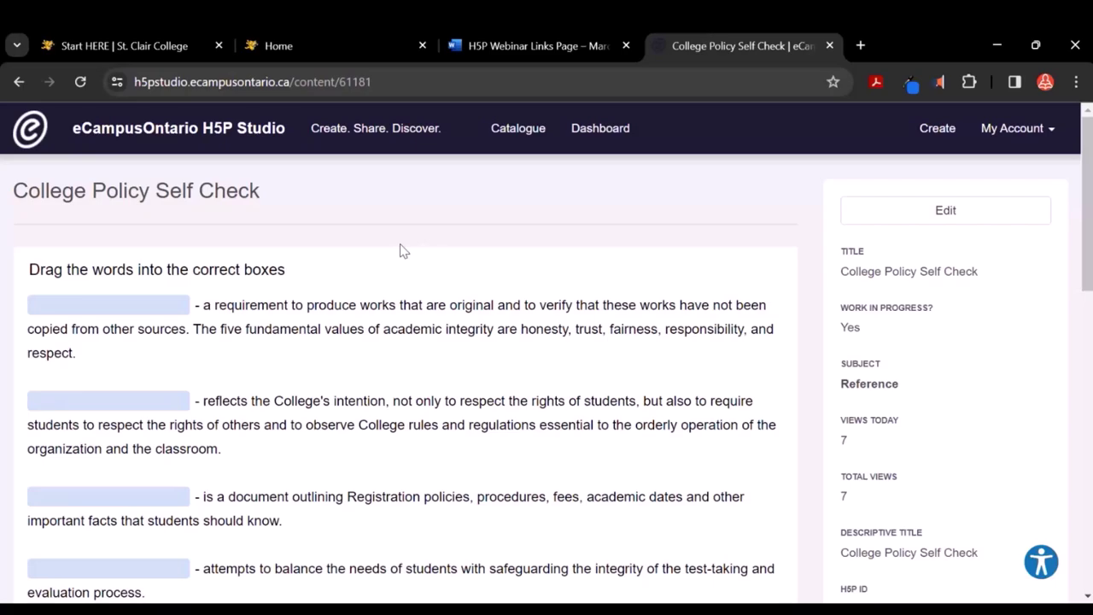
Place Examination Regulations, the sexual violence policy and Campus Security in their blanks, then check the answers
scroll(339, 281, "down", 3)
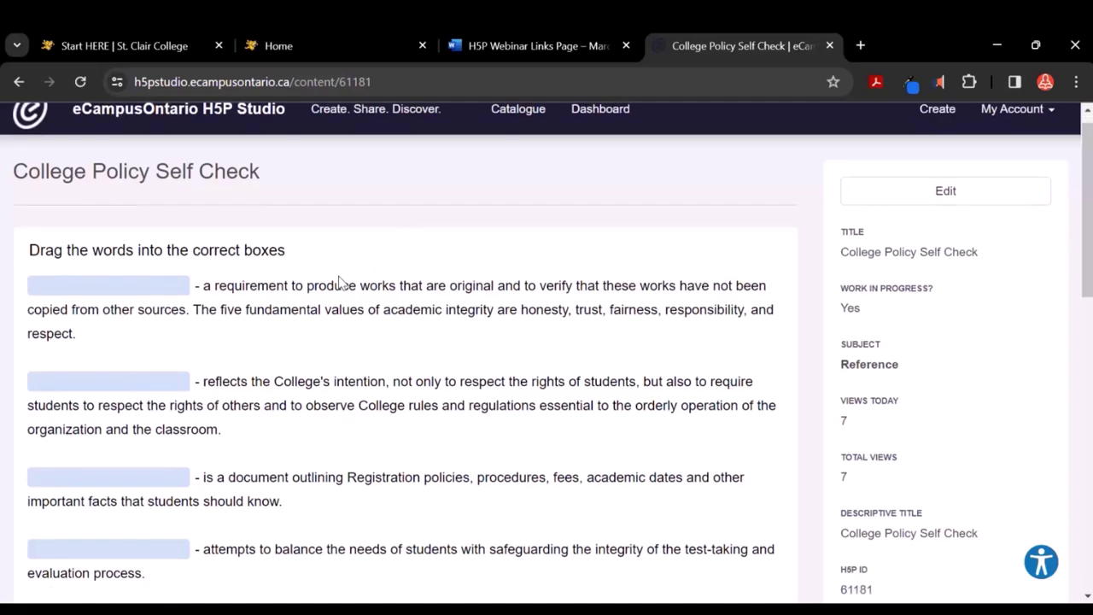
scroll(340, 282, "down", 2)
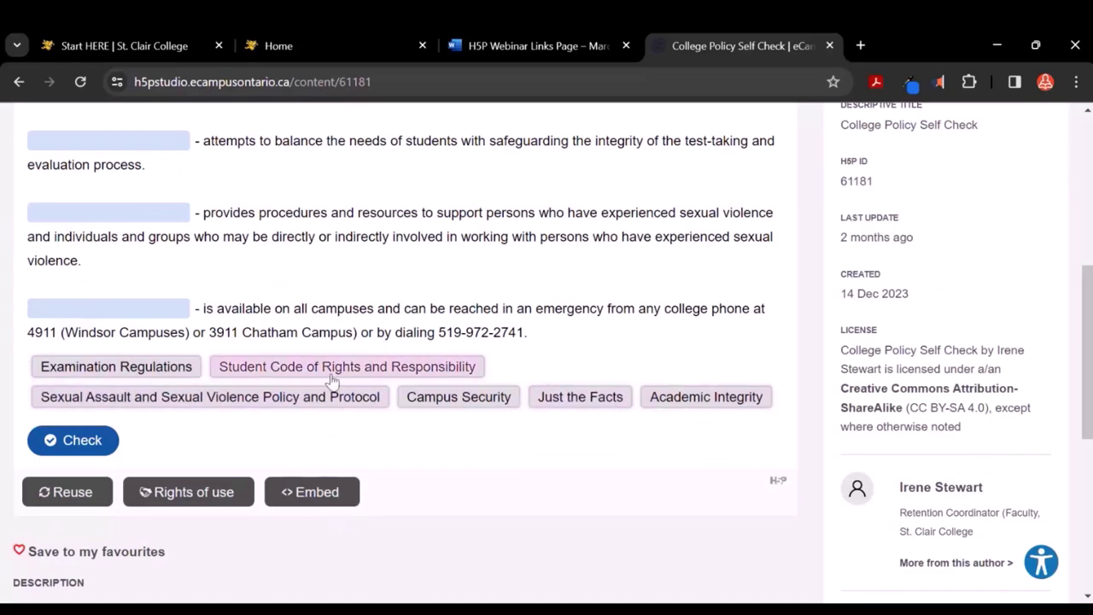
scroll(501, 282, "up", 1)
scroll(501, 283, "up", 5)
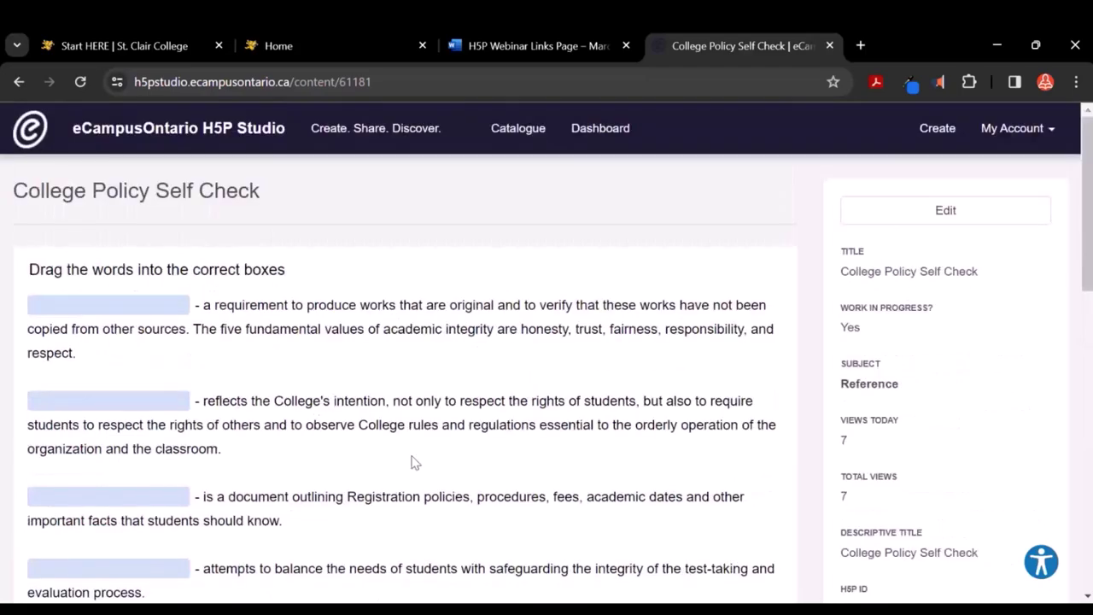
scroll(418, 461, "down", 1)
scroll(417, 462, "down", 3)
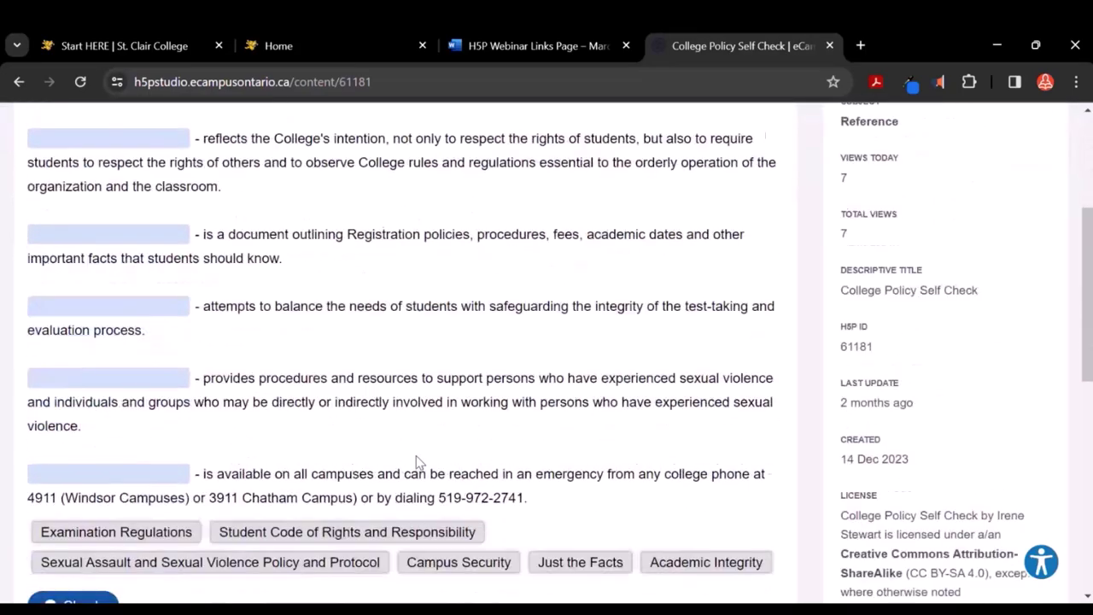
left_click_drag(116, 452, 73, 229)
left_click_drag(439, 459, 110, 309)
left_click_drag(398, 459, 82, 162)
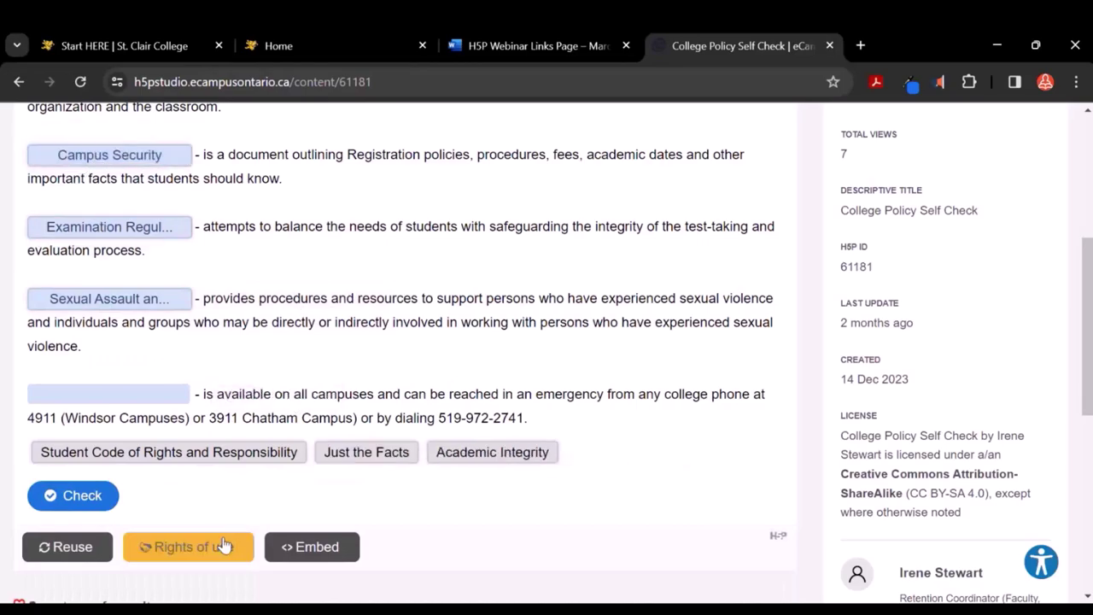
left_click(66, 502)
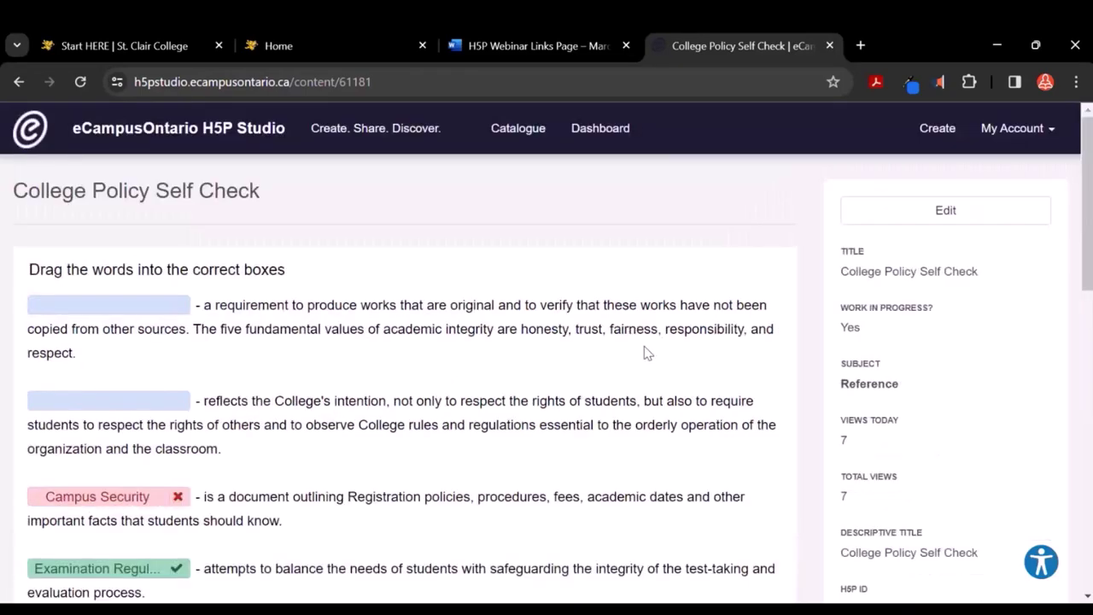
Review the graded results and start creating a new interactive content item
scroll(647, 352, "down", 3)
scroll(648, 353, "down", 2)
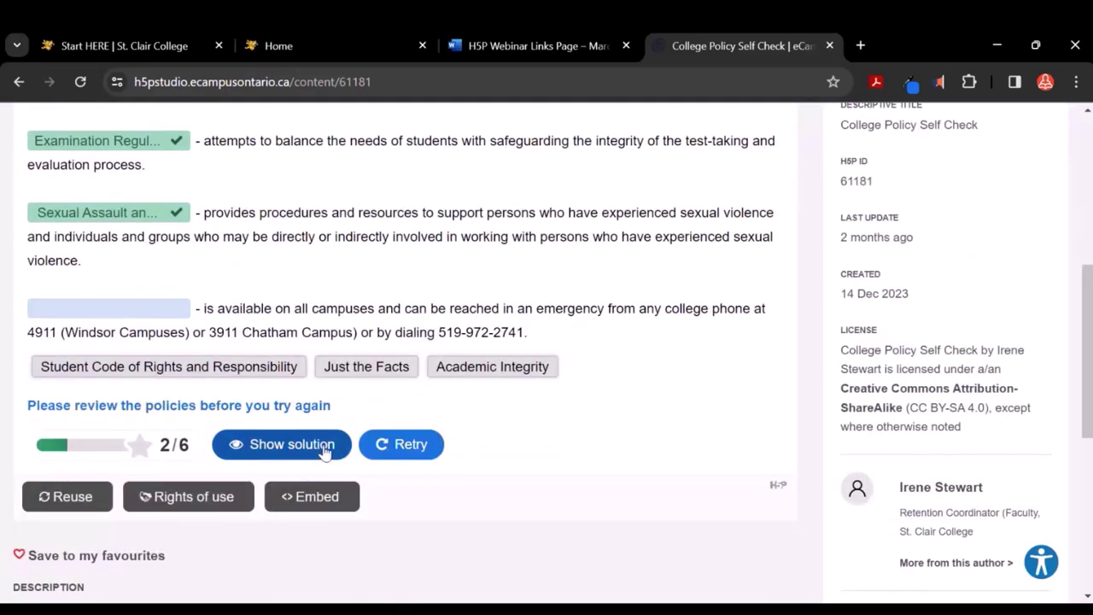
scroll(718, 457, "up", 5)
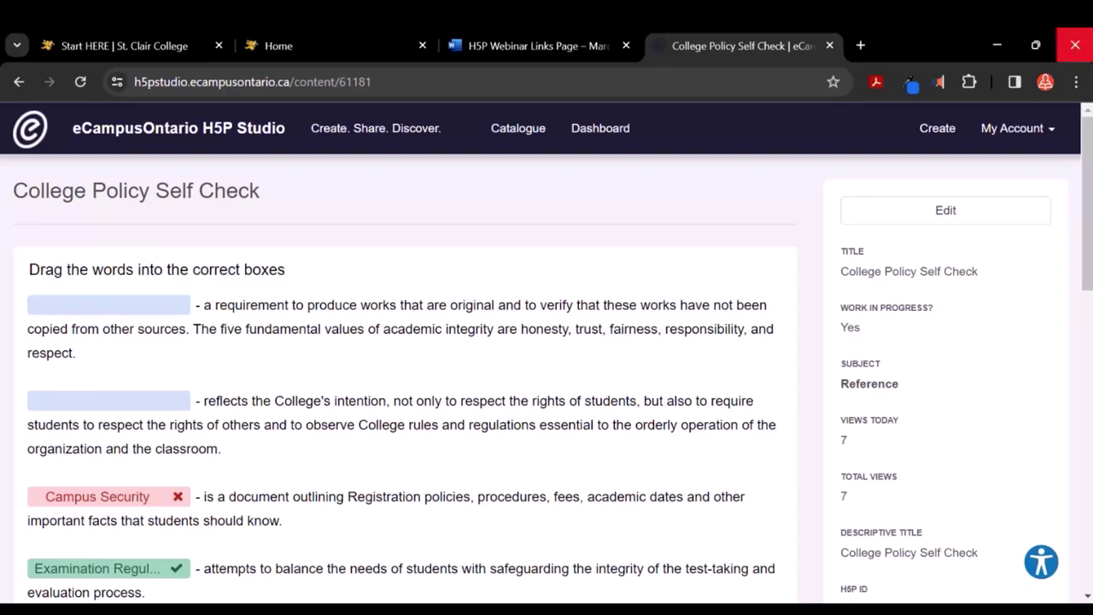
left_click(937, 133)
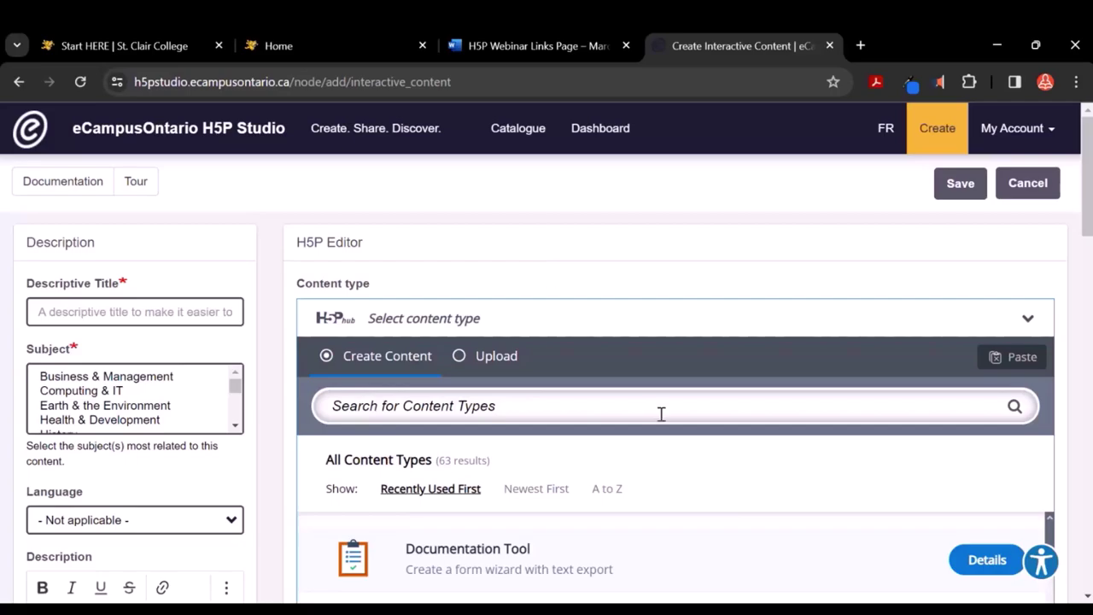
Search the content types for 'drag' and choose Drag the Words
scroll(659, 415, "down", 2)
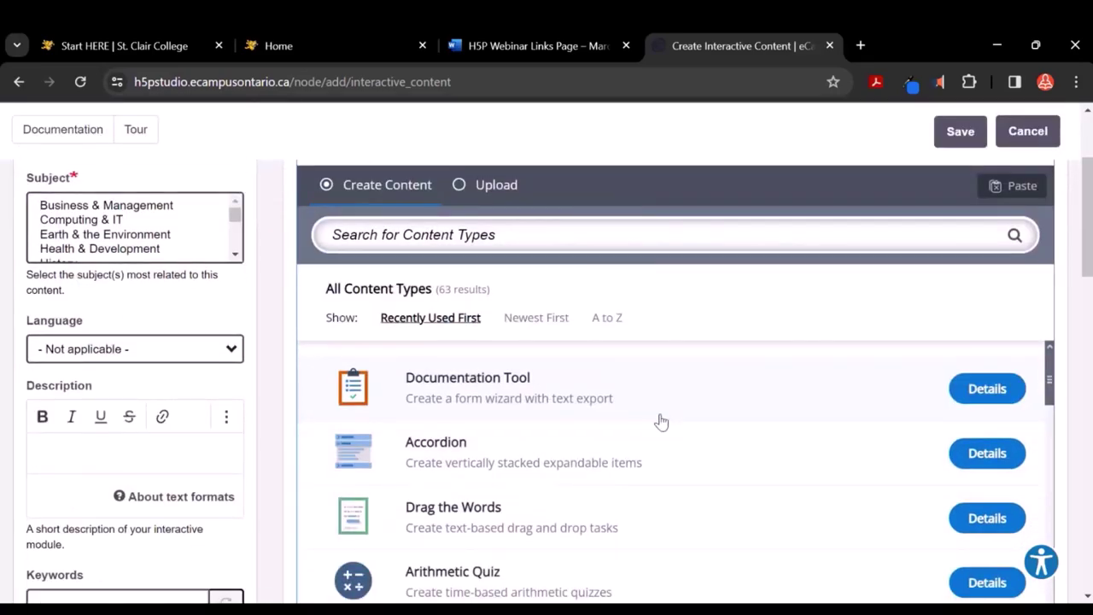
scroll(661, 421, "down", 1)
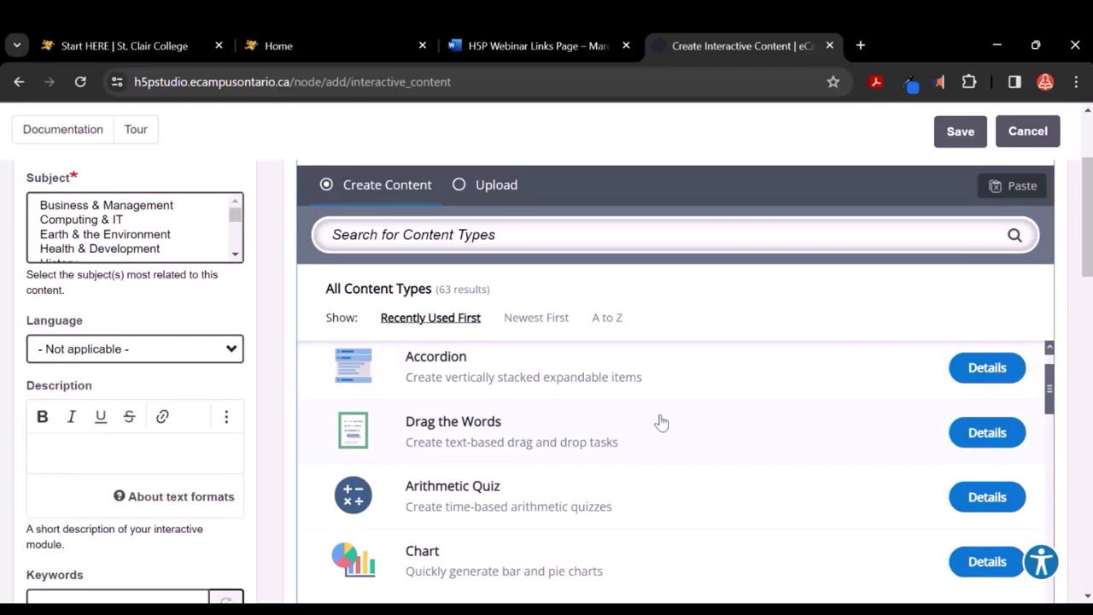
scroll(483, 439, "up", 1)
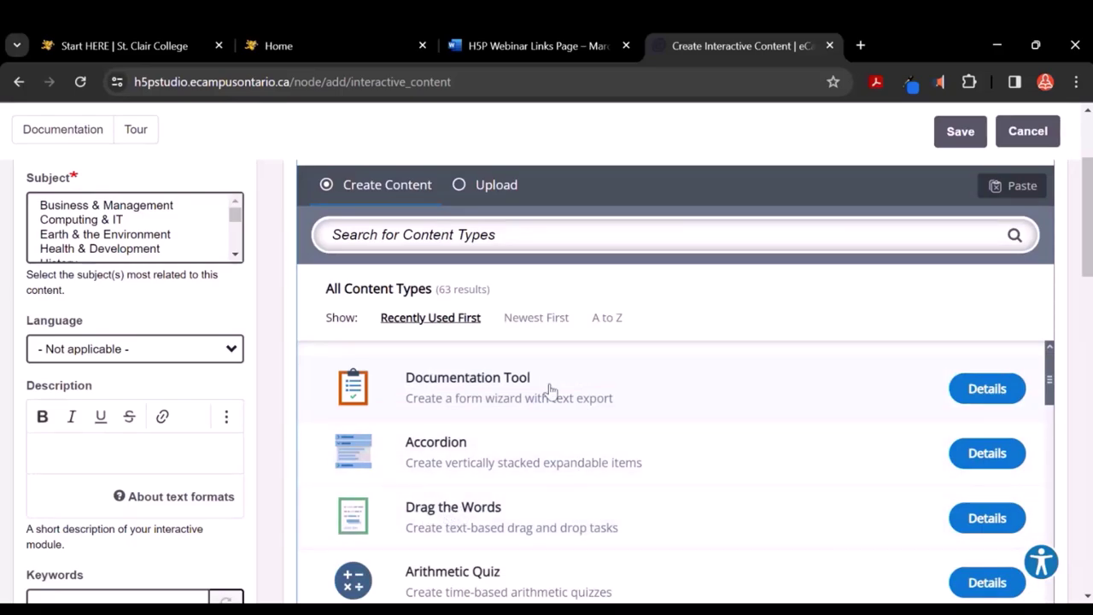
left_click(372, 234)
type("drag")
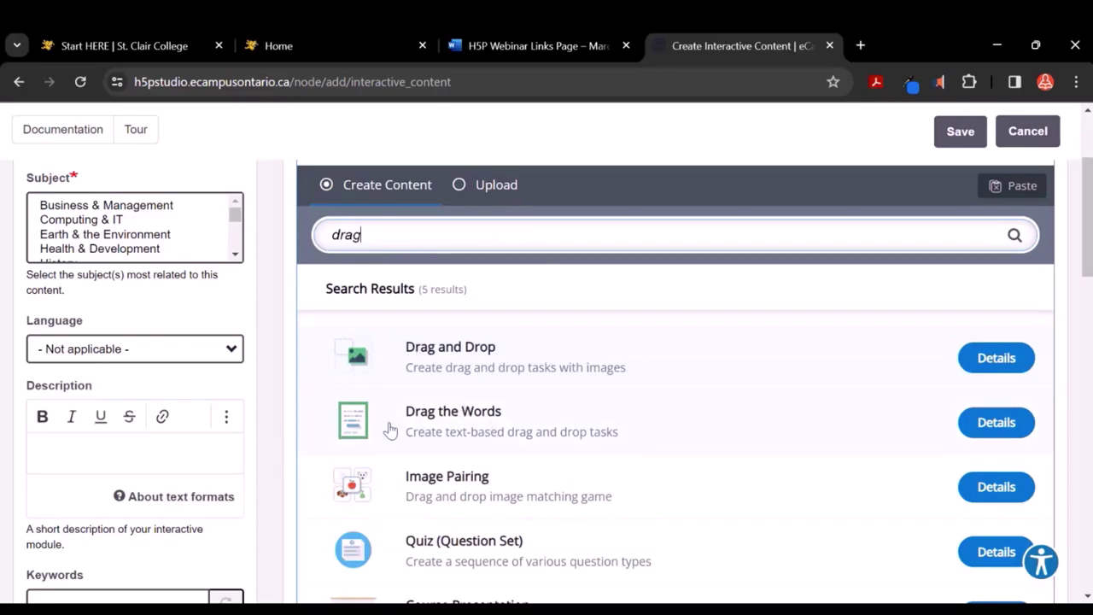
left_click(487, 422)
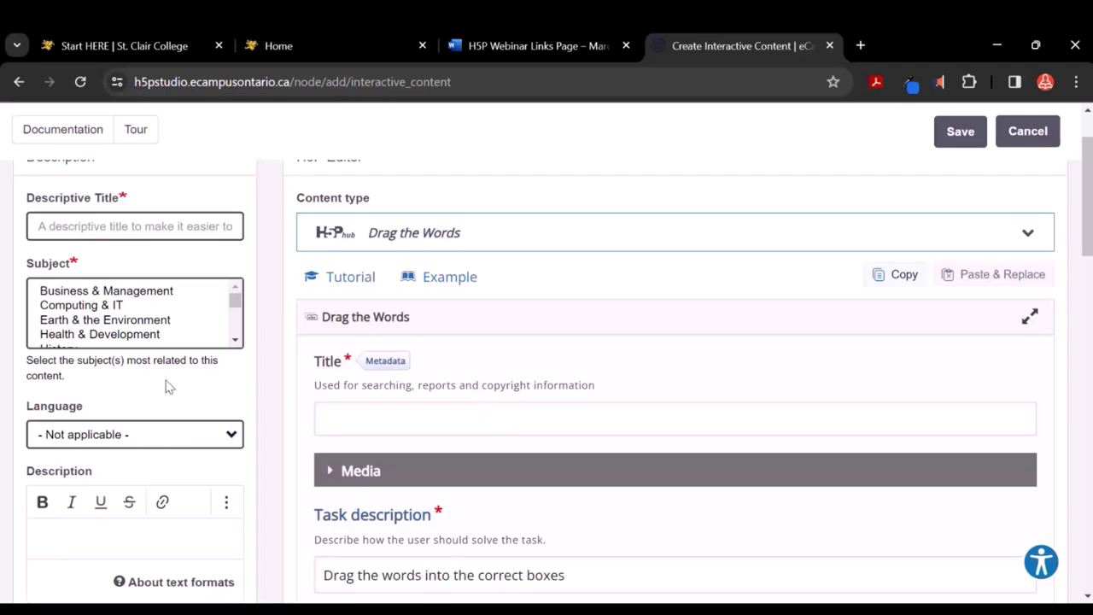
Title the activity 'Communication Class Prep'
left_click(66, 227)
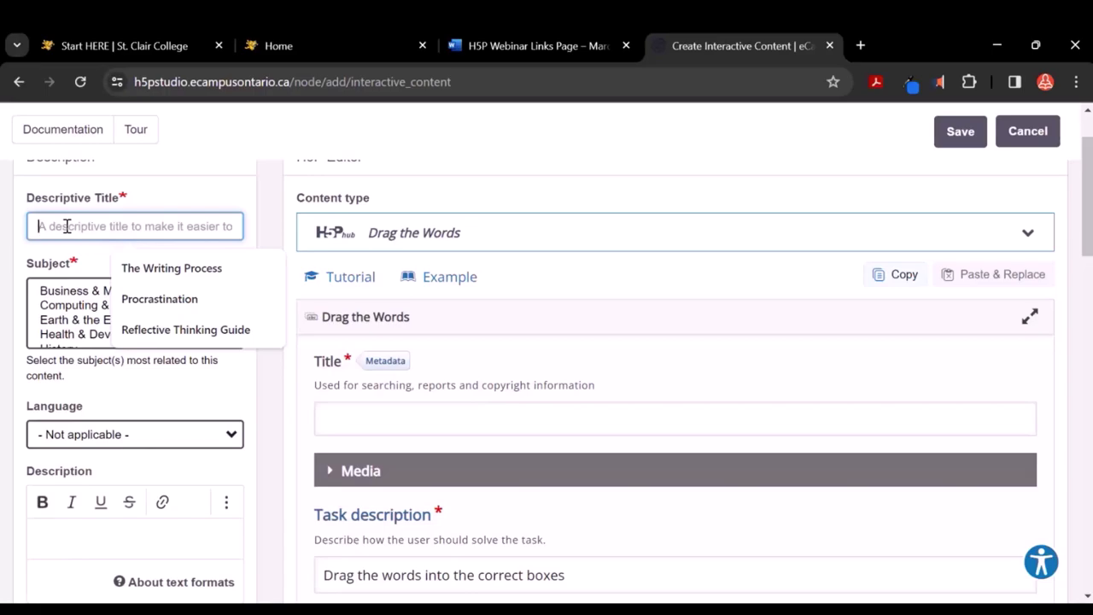
type("Comm")
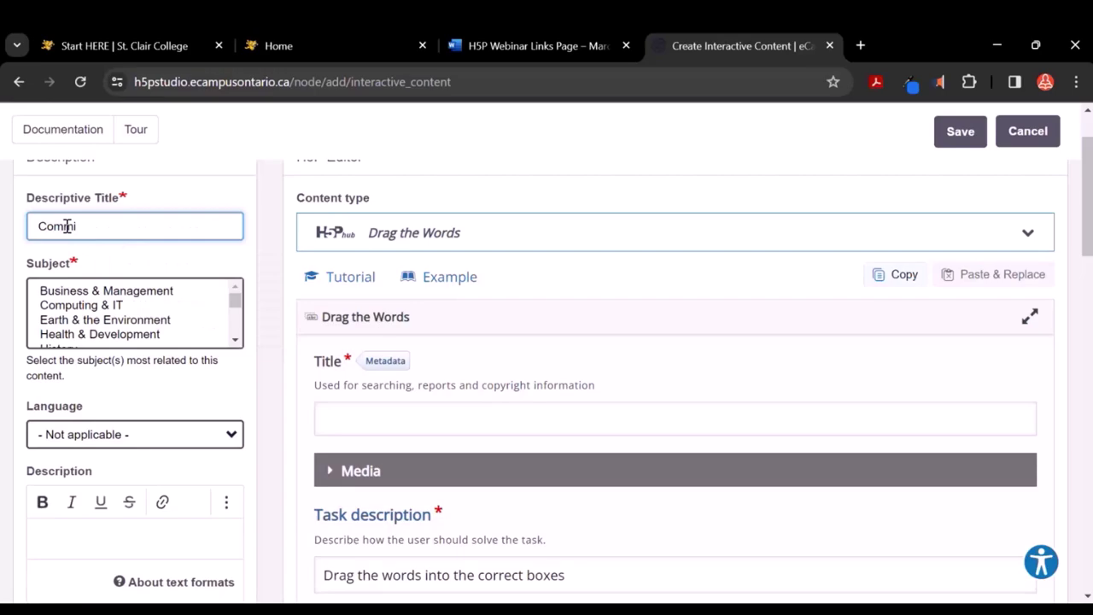
type("unication Class Prep")
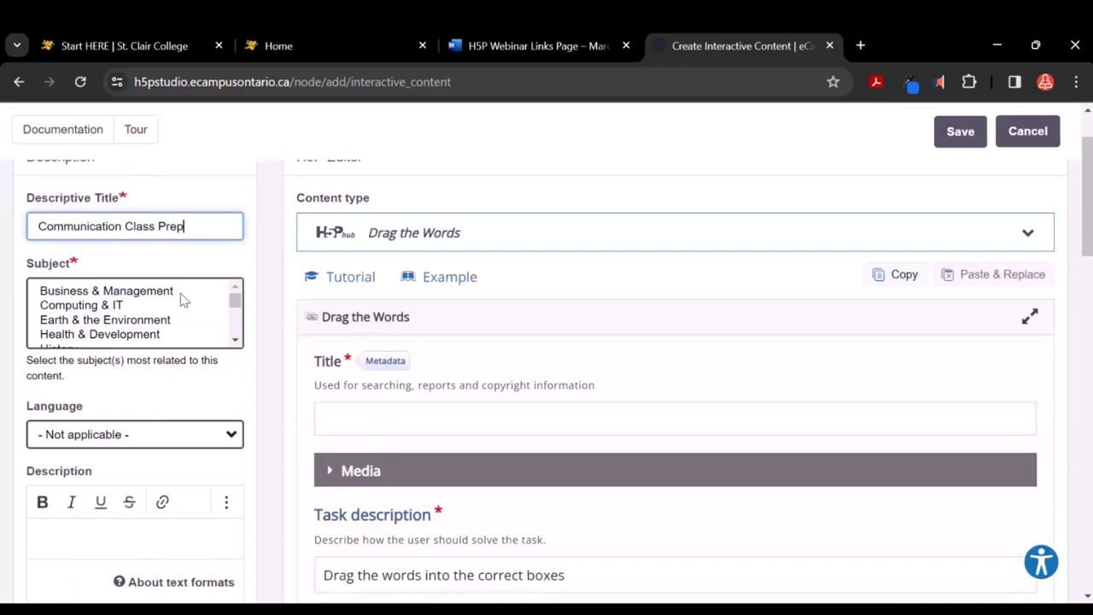
scroll(181, 299, "down", 2)
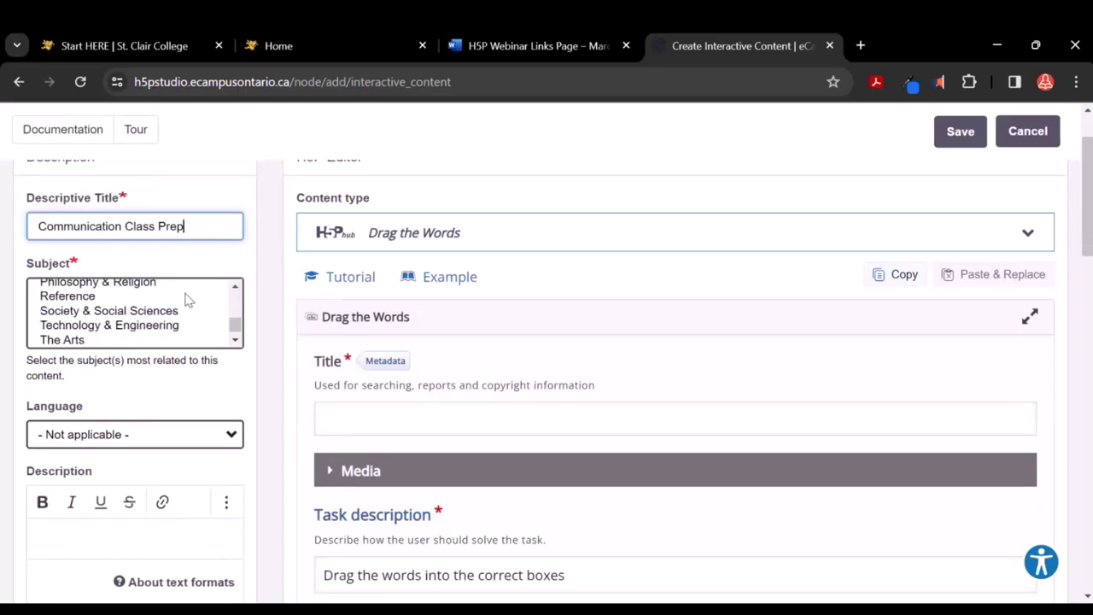
scroll(186, 299, "up", 4)
scroll(187, 299, "down", 4)
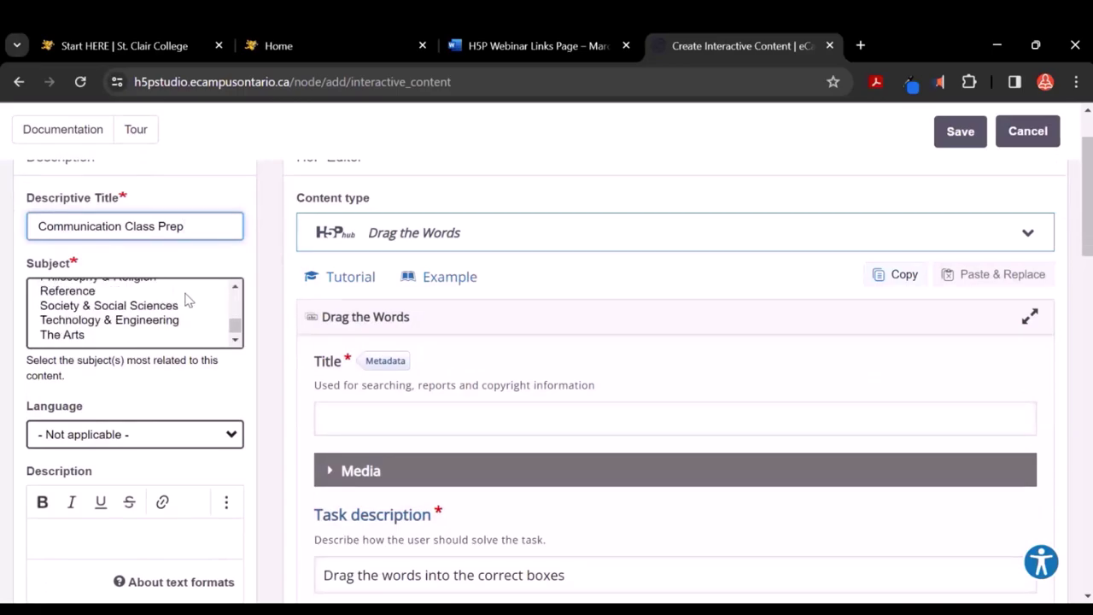
scroll(187, 299, "up", 2)
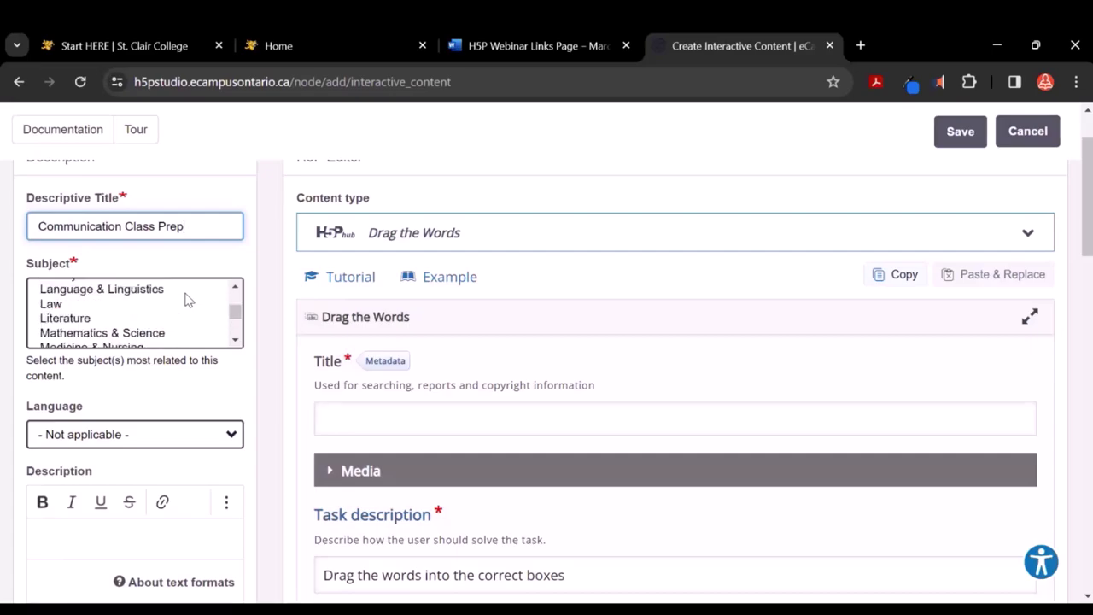
scroll(188, 299, "down", 3)
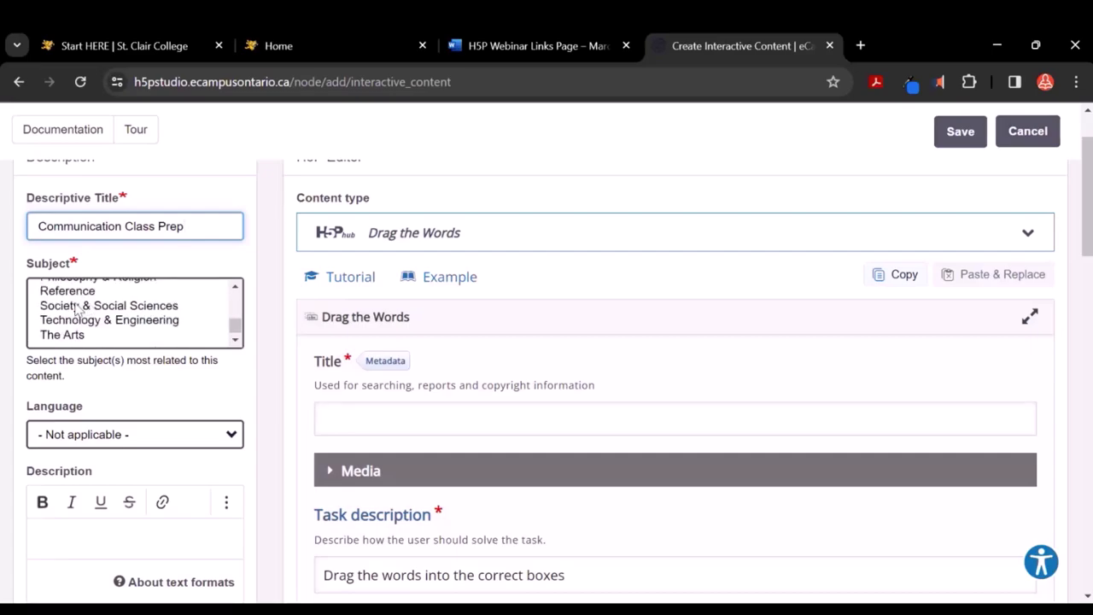
Set the subject to Reference, then to Language & Linguistics
left_click(78, 293)
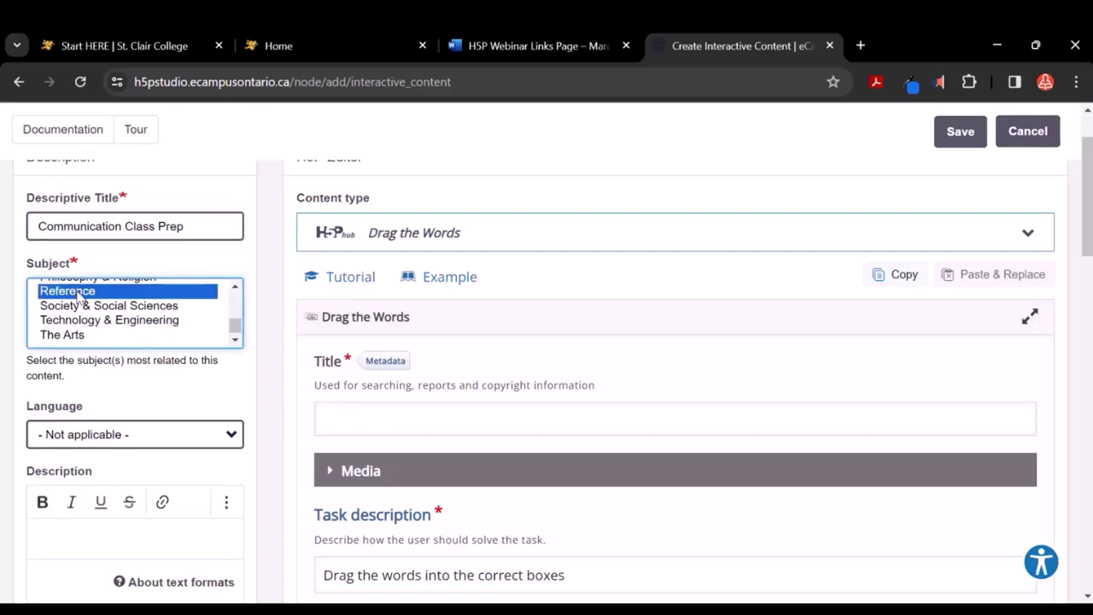
scroll(122, 317, "up", 2)
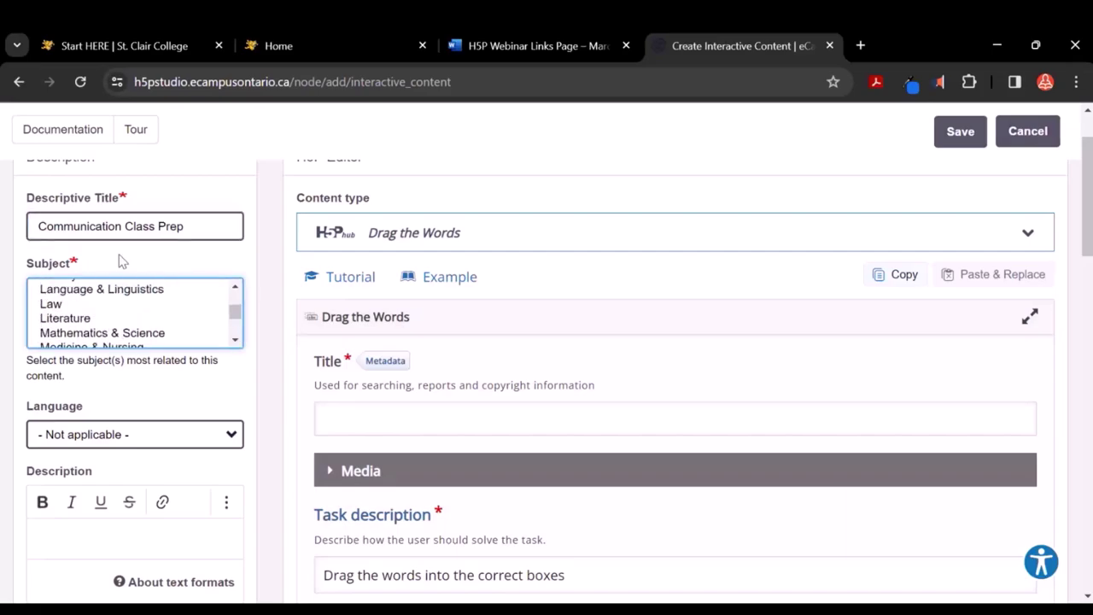
scroll(127, 297, "down", 2)
scroll(128, 296, "up", 2)
left_click(128, 292)
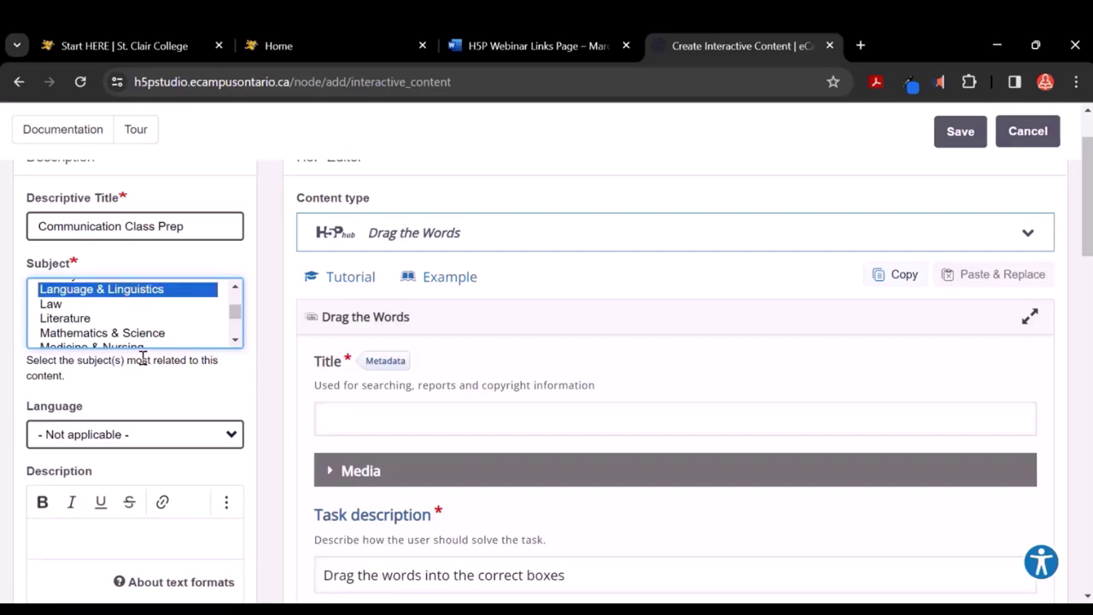
Set the language to English and enter the description 'A starting exercise for week 7 class'
scroll(142, 359, "down", 1)
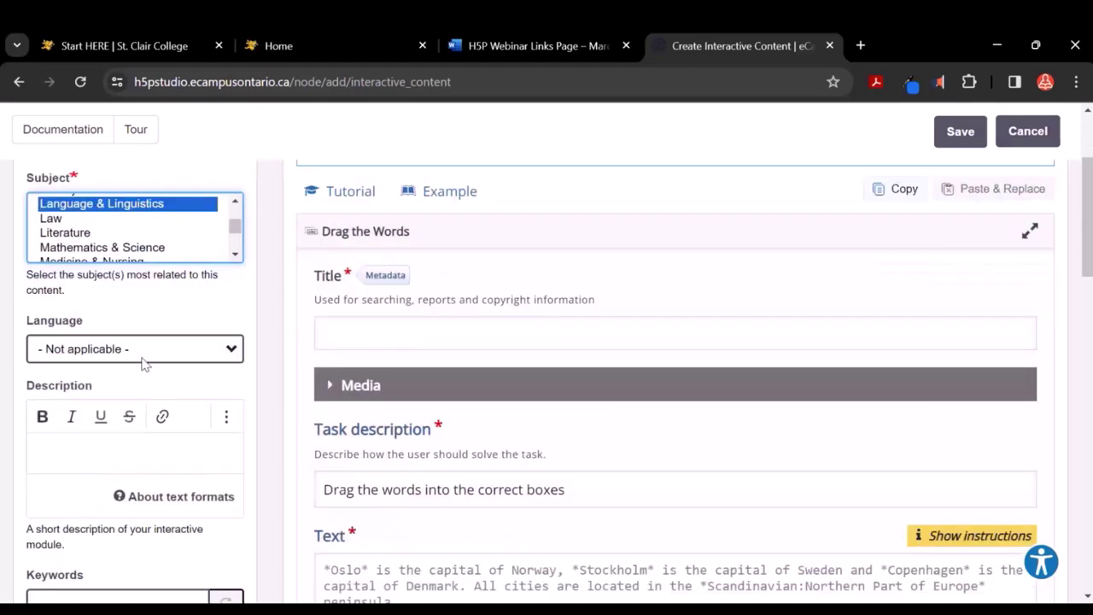
left_click(241, 350)
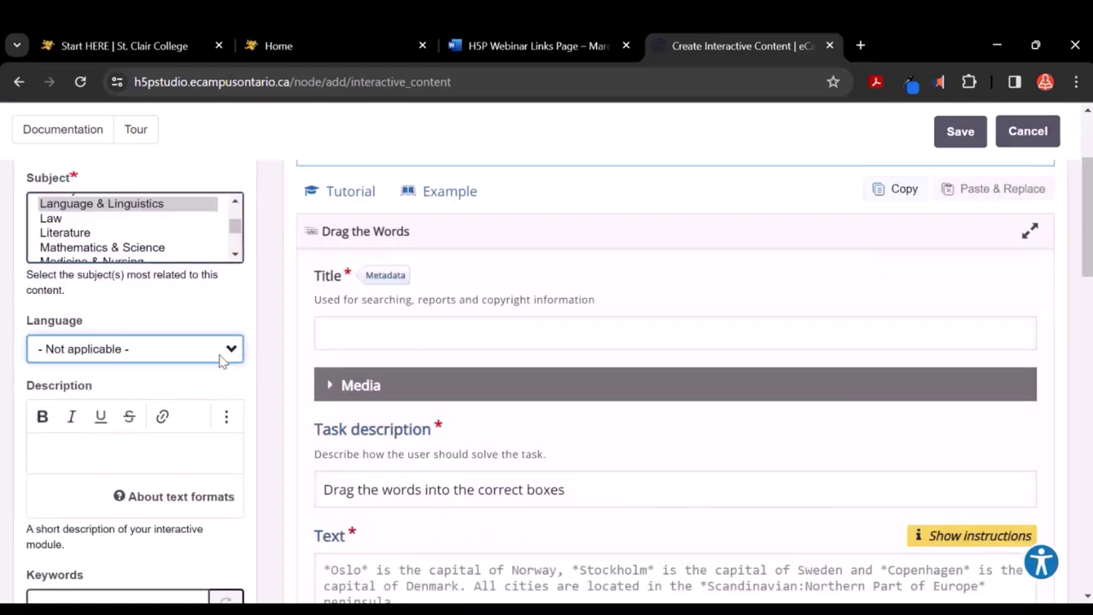
left_click(159, 375)
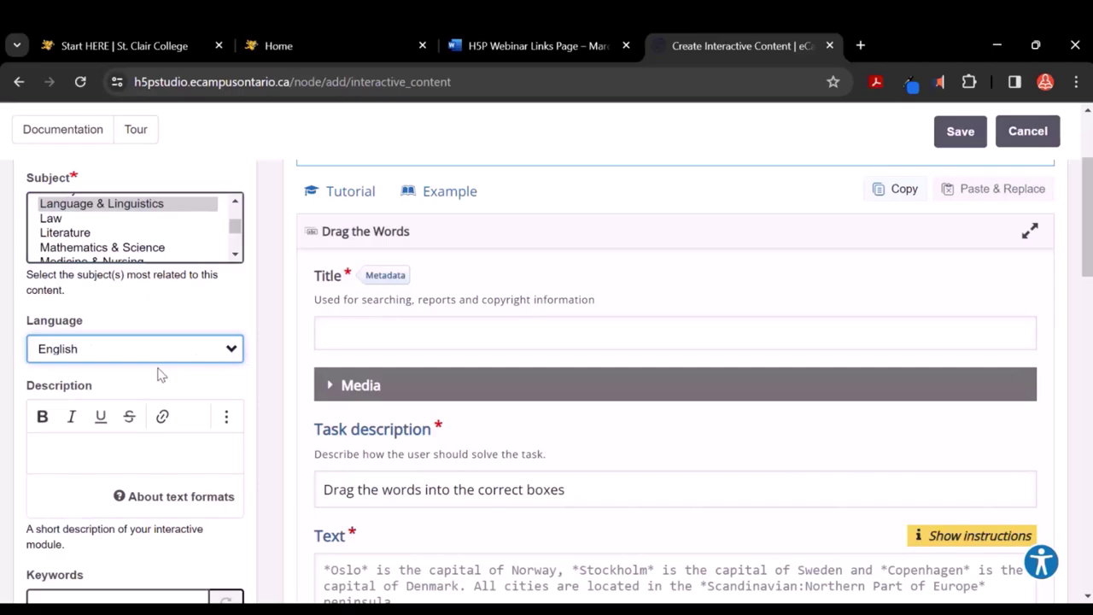
scroll(159, 373, "down", 1)
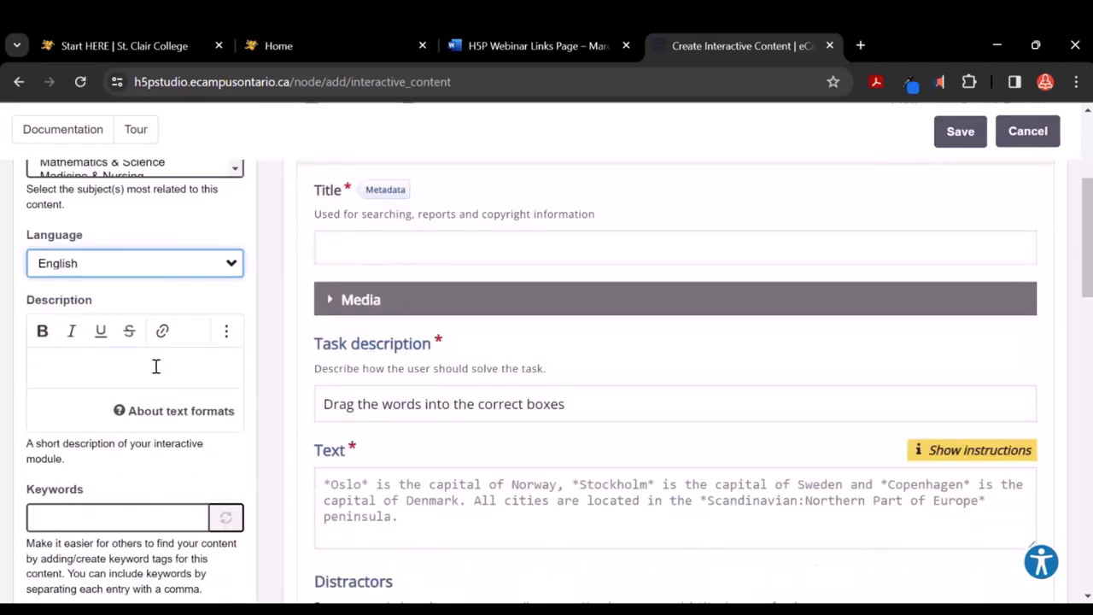
left_click(90, 360)
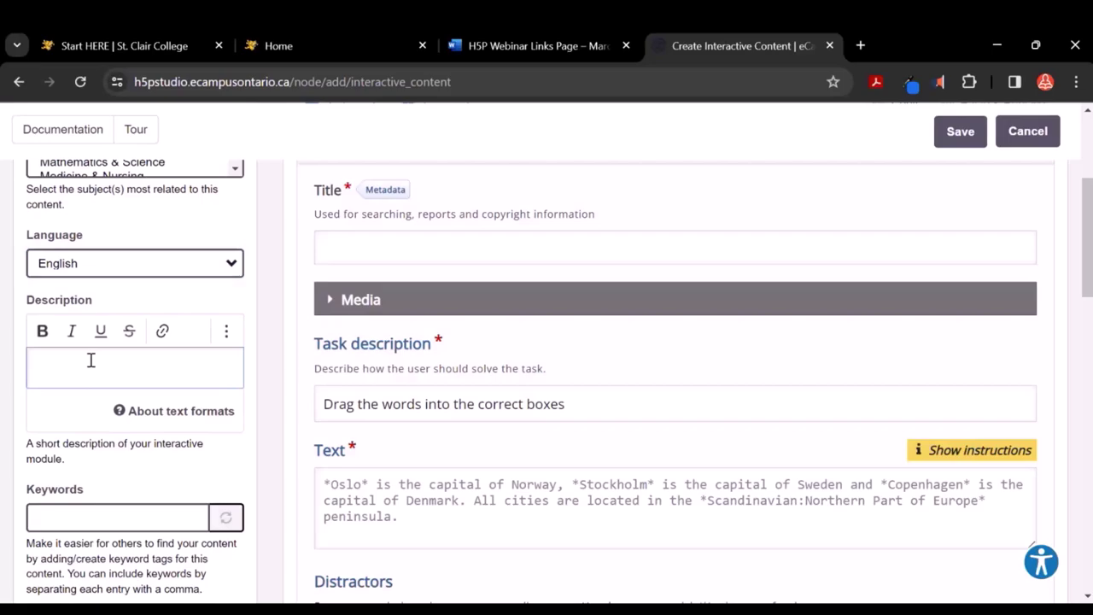
type("A starting exercise for we")
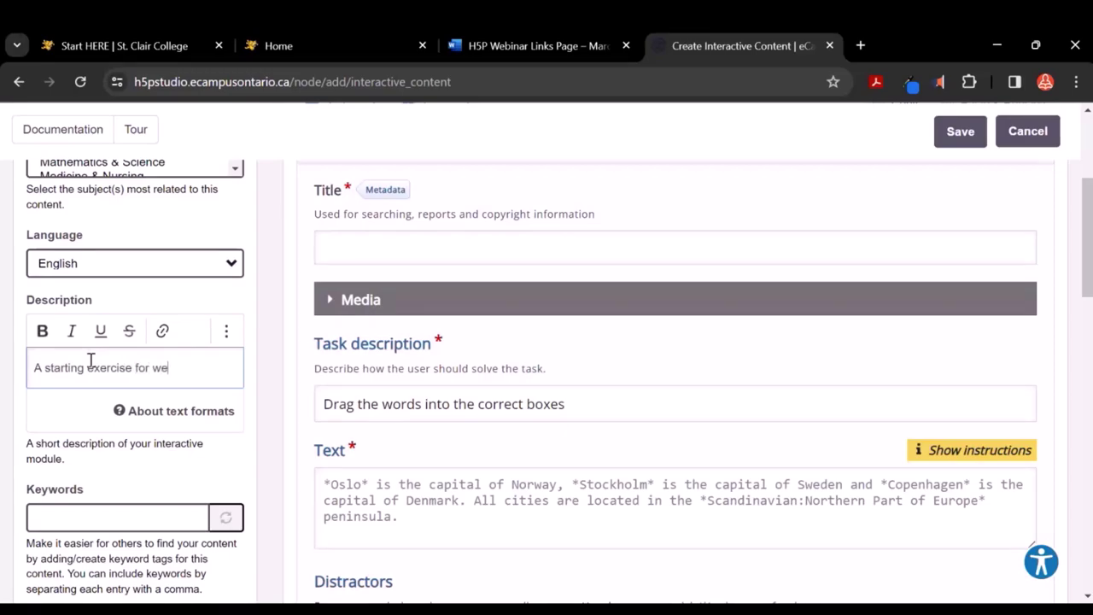
type("ek 7 class")
scroll(101, 401, "down", 2)
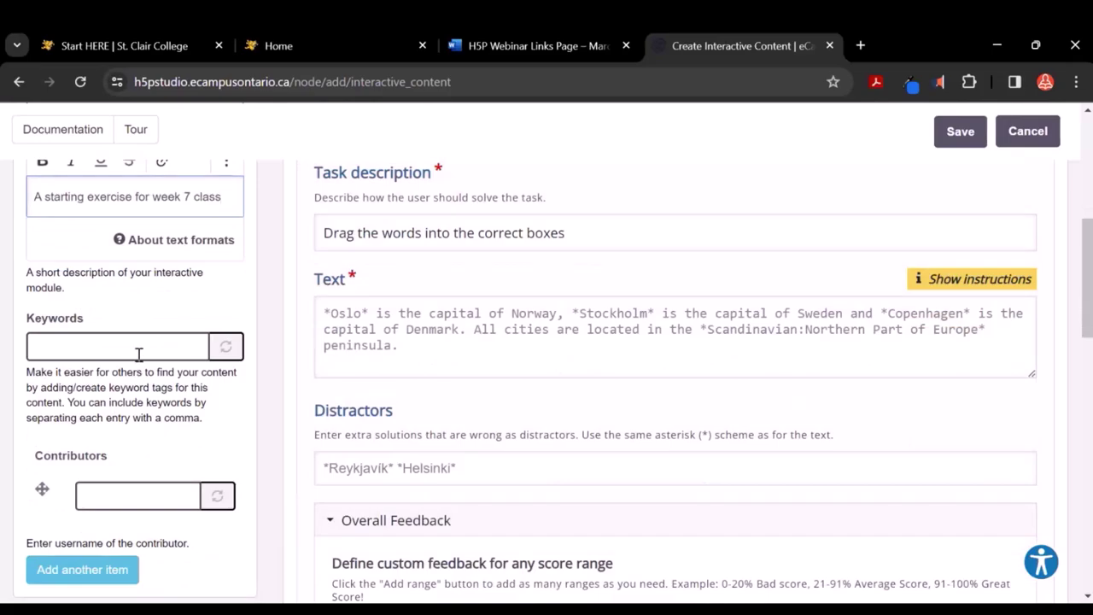
scroll(138, 354, "down", 1)
scroll(139, 361, "down", 1)
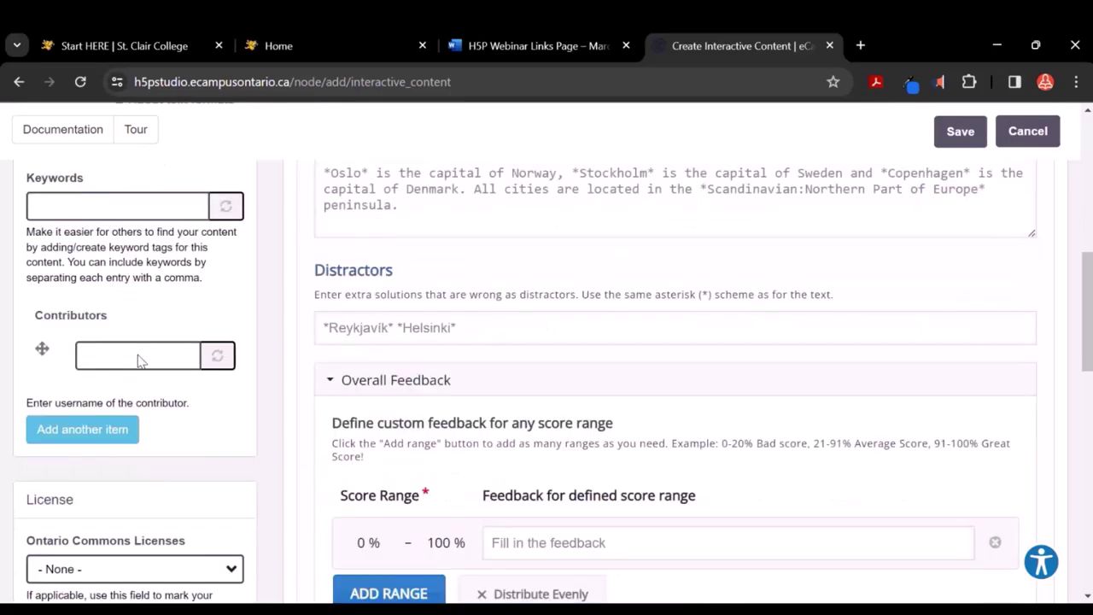
scroll(138, 354, "down", 3)
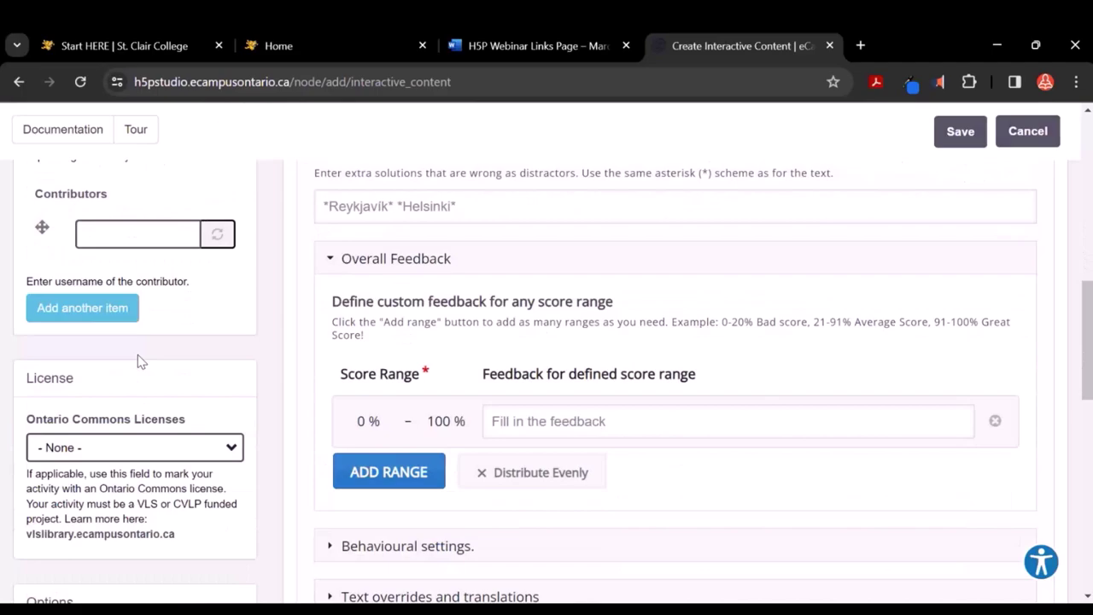
scroll(140, 358, "down", 2)
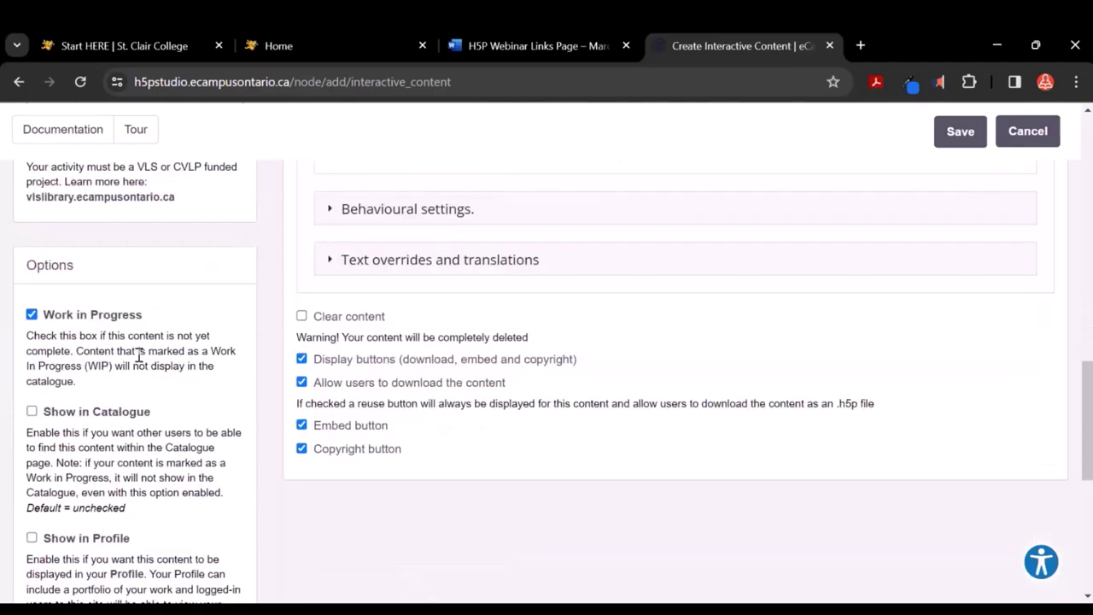
scroll(139, 357, "down", 1)
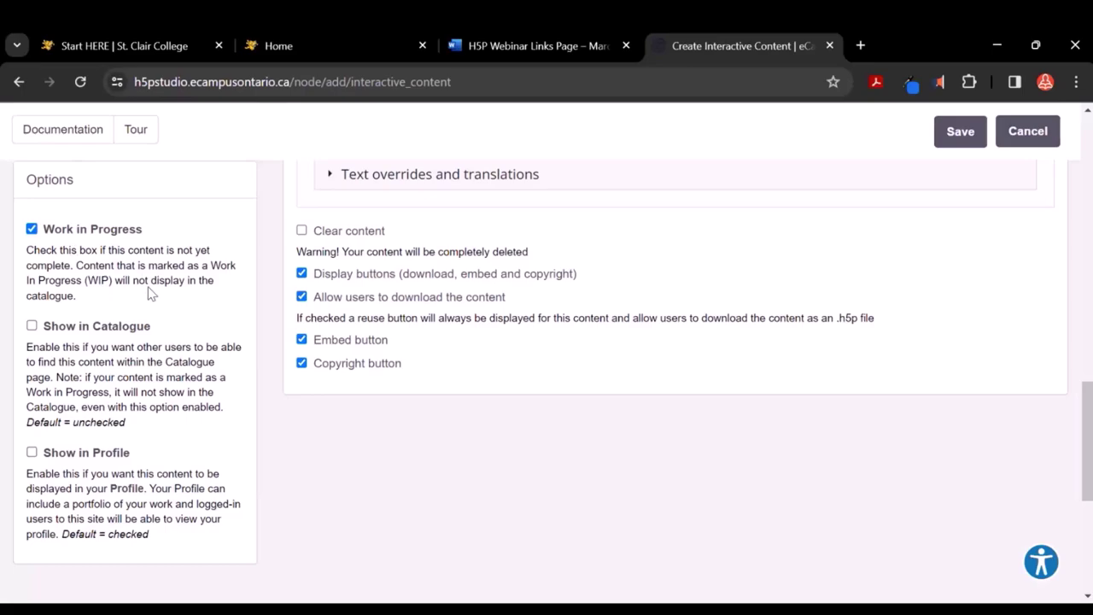
scroll(148, 293, "up", 2)
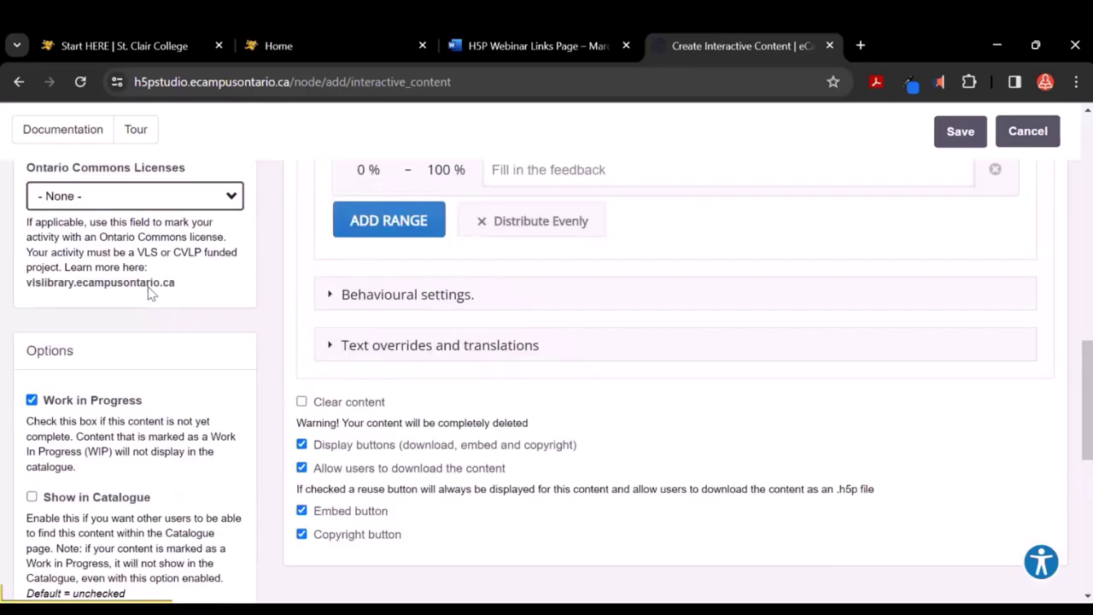
scroll(150, 290, "down", 1)
scroll(148, 293, "down", 1)
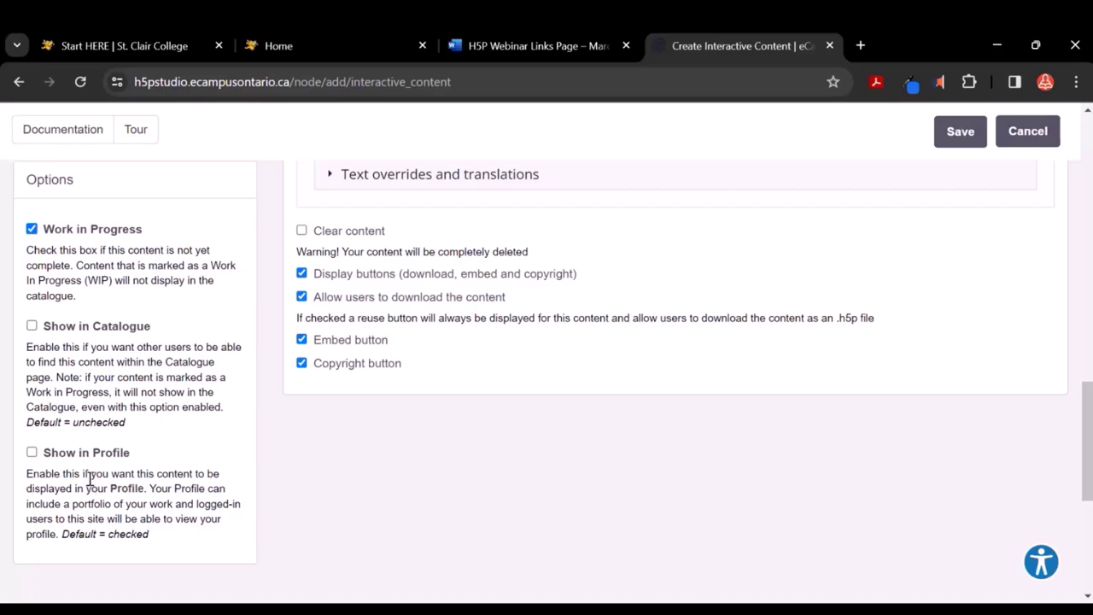
scroll(392, 441, "up", 2)
scroll(391, 441, "up", 6)
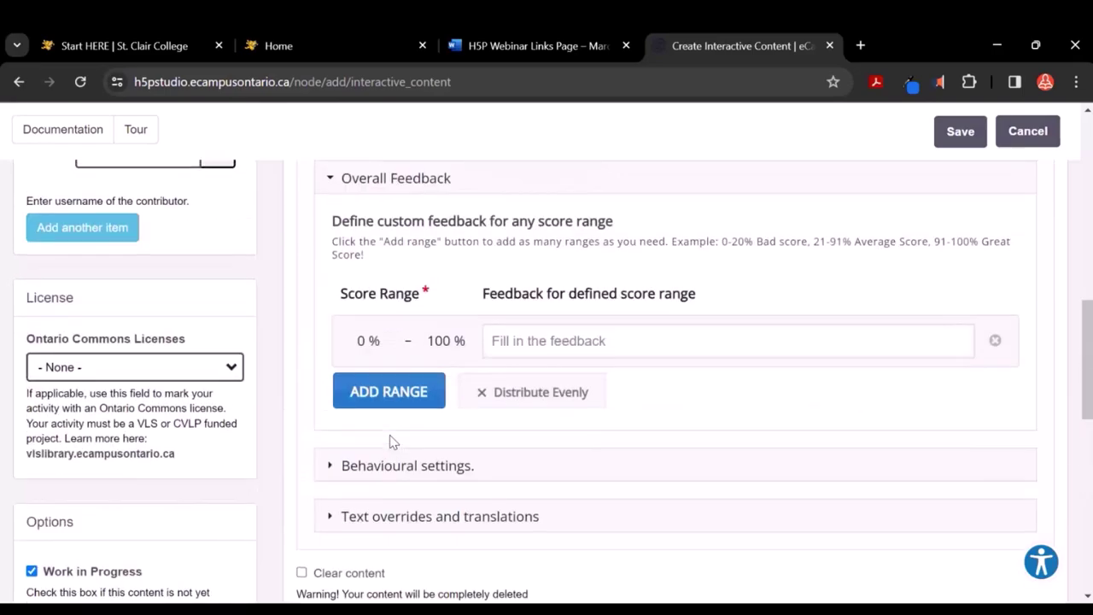
scroll(392, 438, "up", 5)
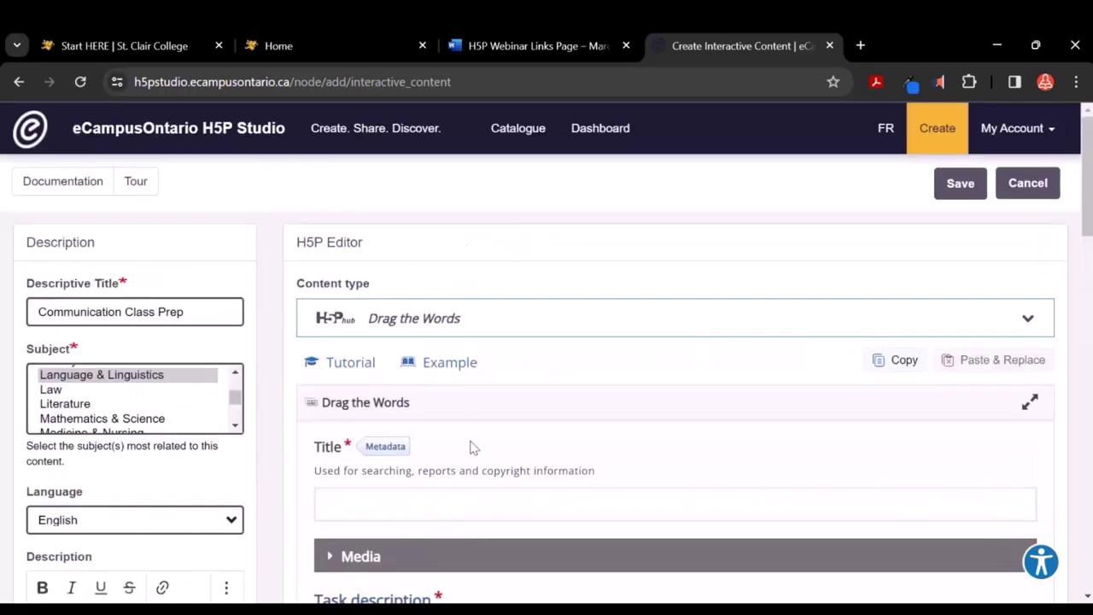
Give the metadata the title 'Communication Class Prep' and an Attribution (CC BY) license, then save it
scroll(439, 454, "down", 1)
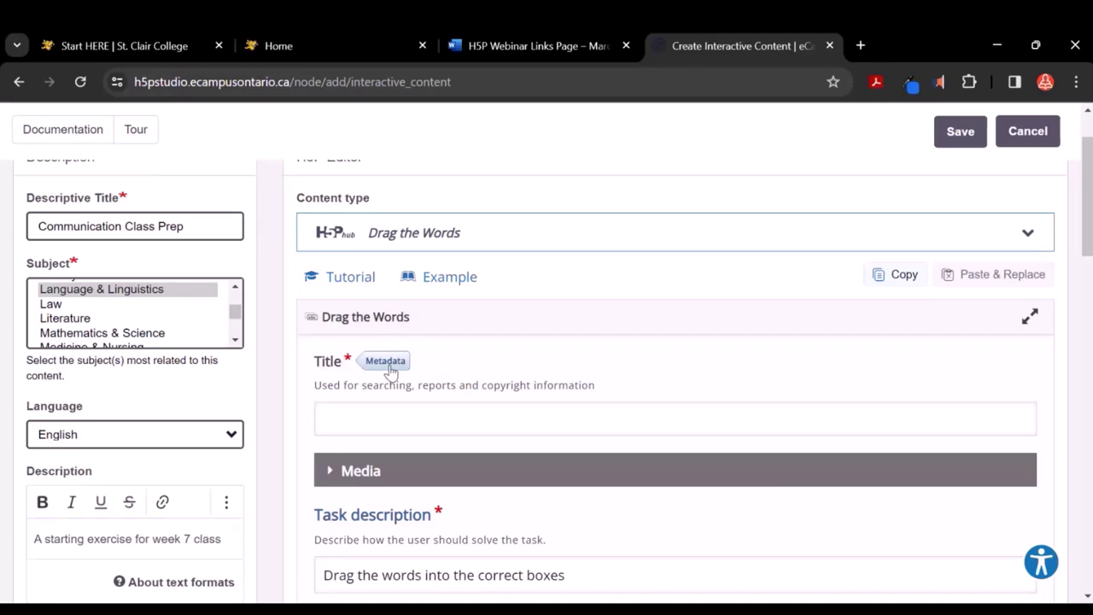
left_click(385, 360)
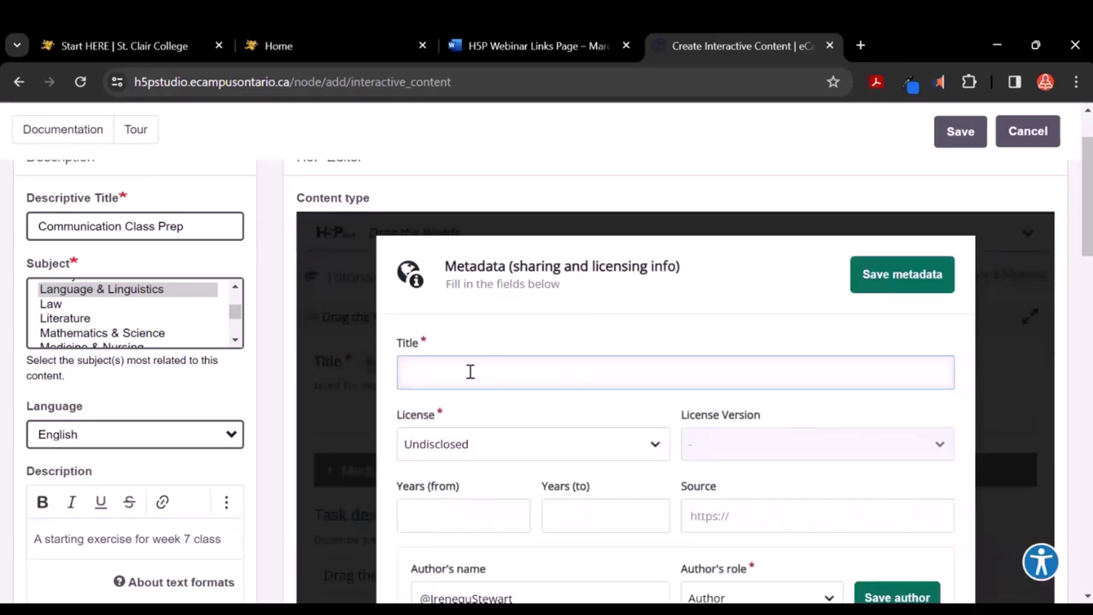
type("Communication Class Prep")
key("BackSpace")
type("Prep")
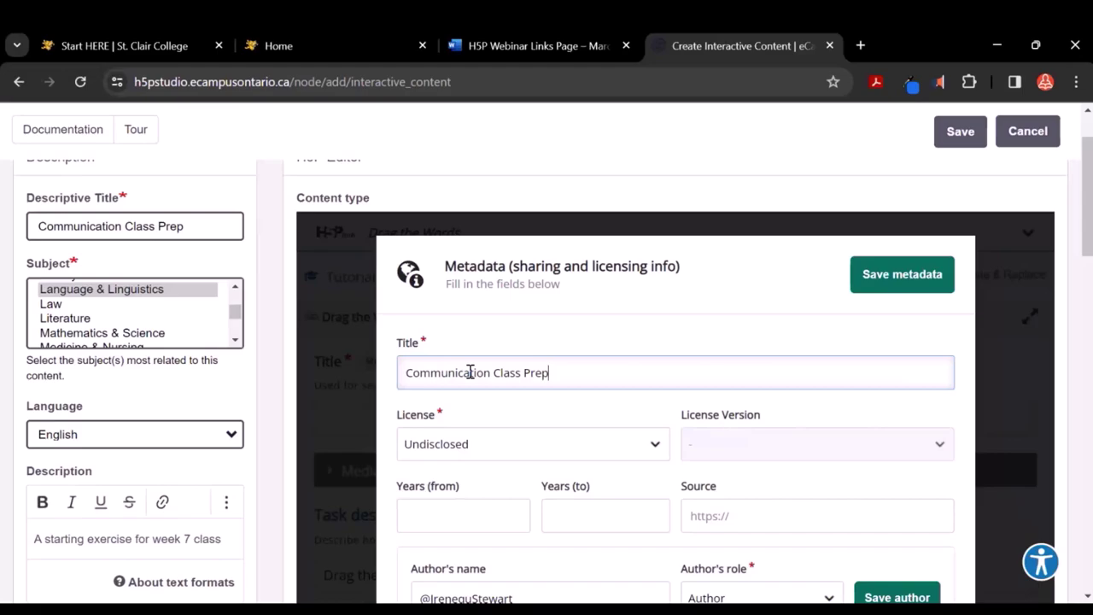
scroll(470, 372, "down", 2)
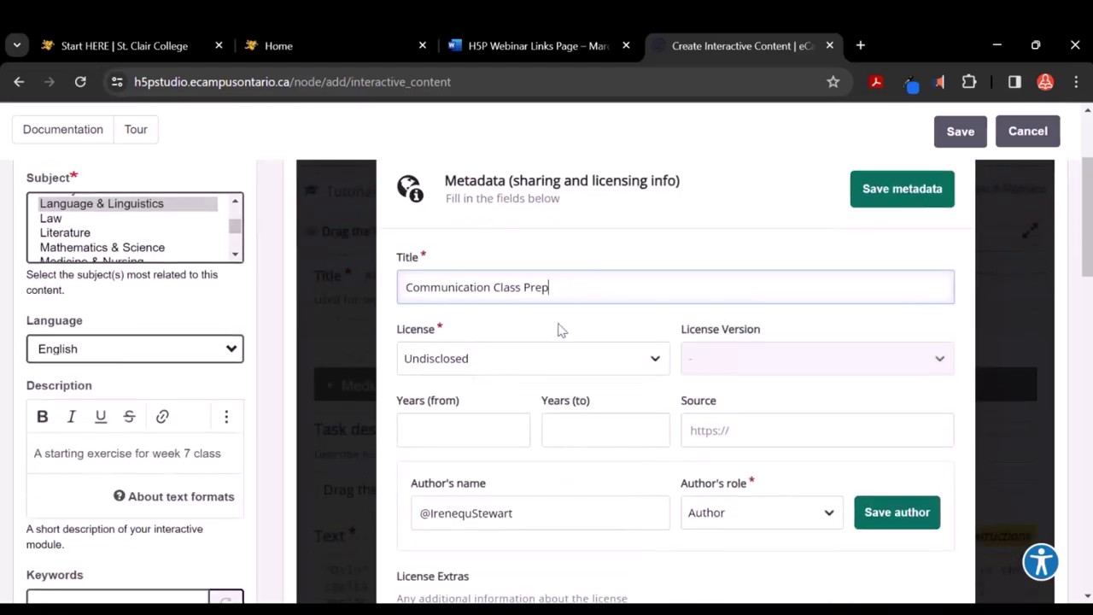
left_click(656, 360)
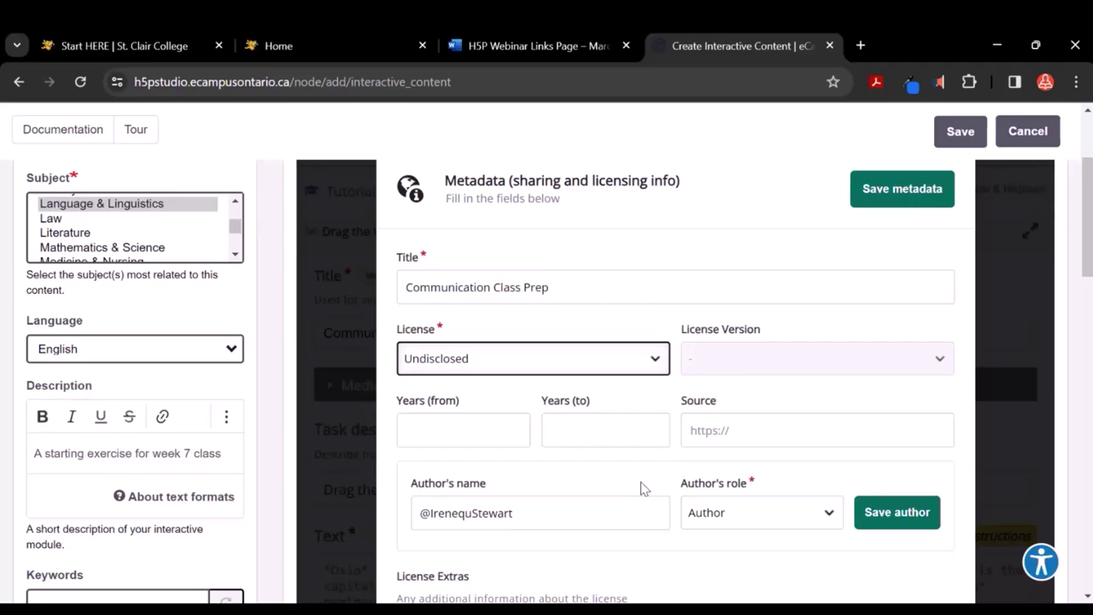
left_click(610, 418)
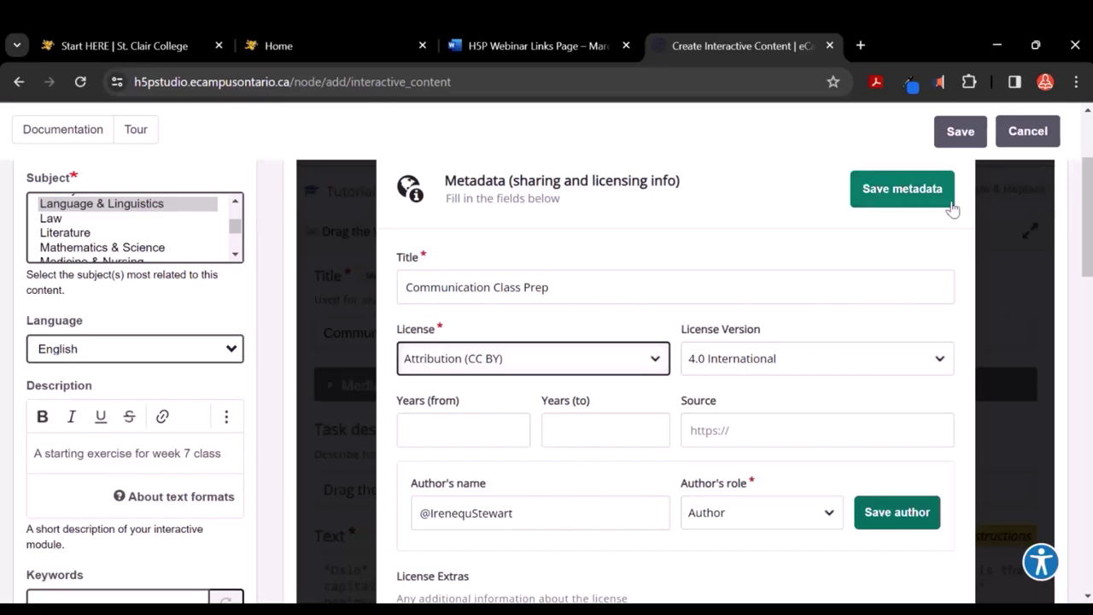
left_click(922, 192)
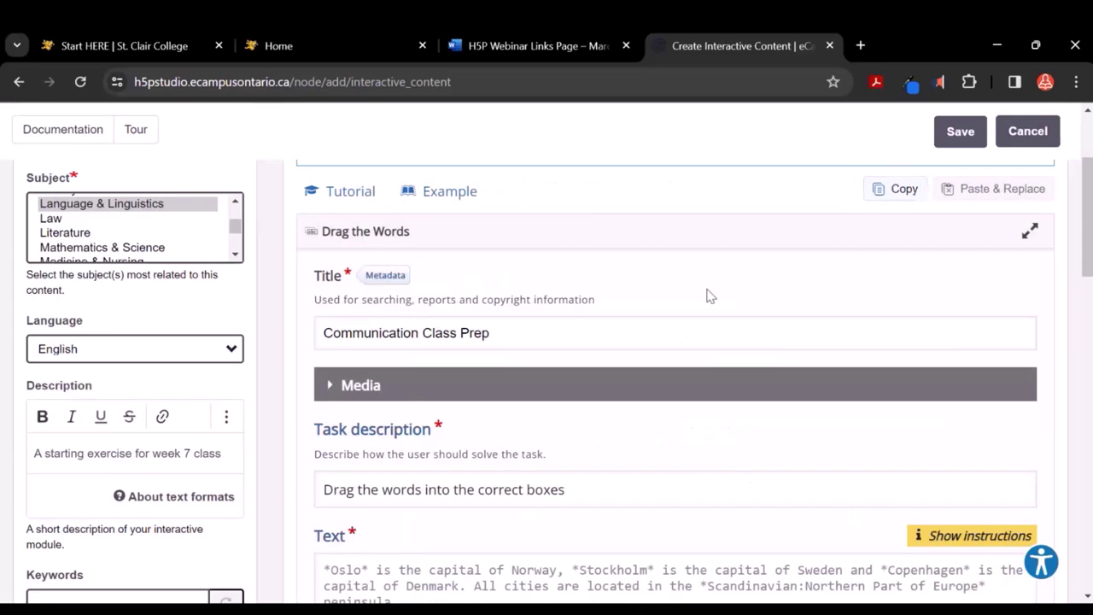
Enter the passage line 'Pre-writing stage which includes research, outlining, and understanding the assignment'
scroll(708, 297, "down", 2)
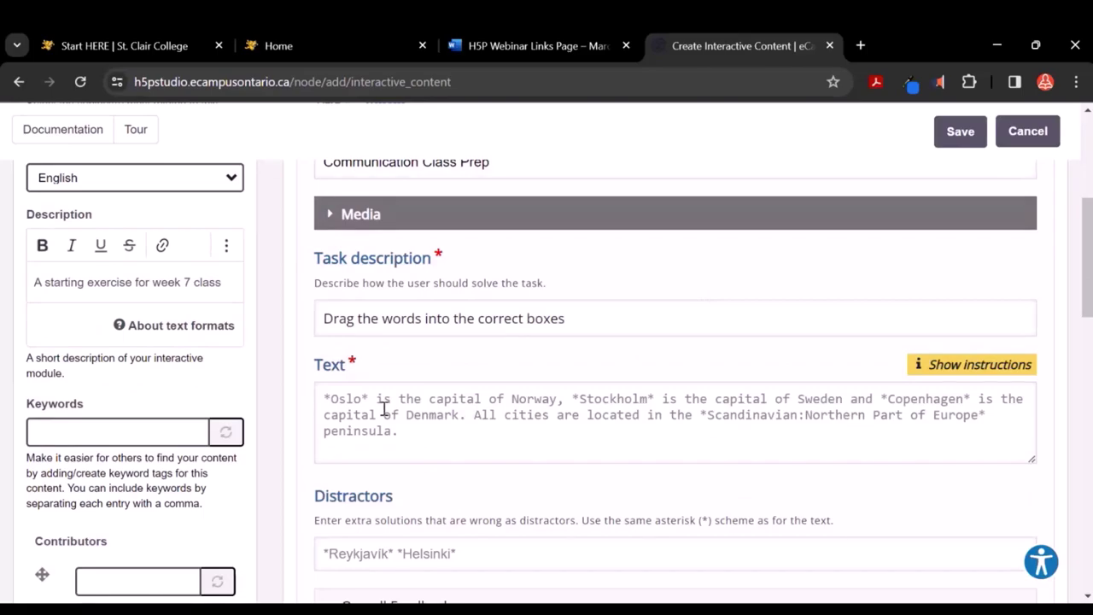
left_click(415, 437)
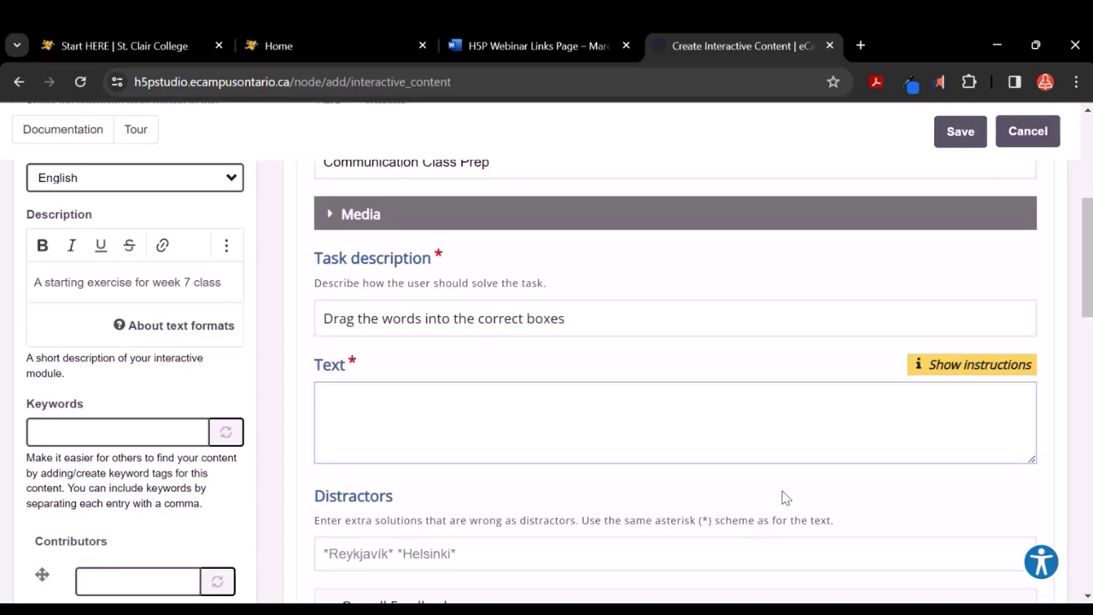
type("Pre-writing stage which incl")
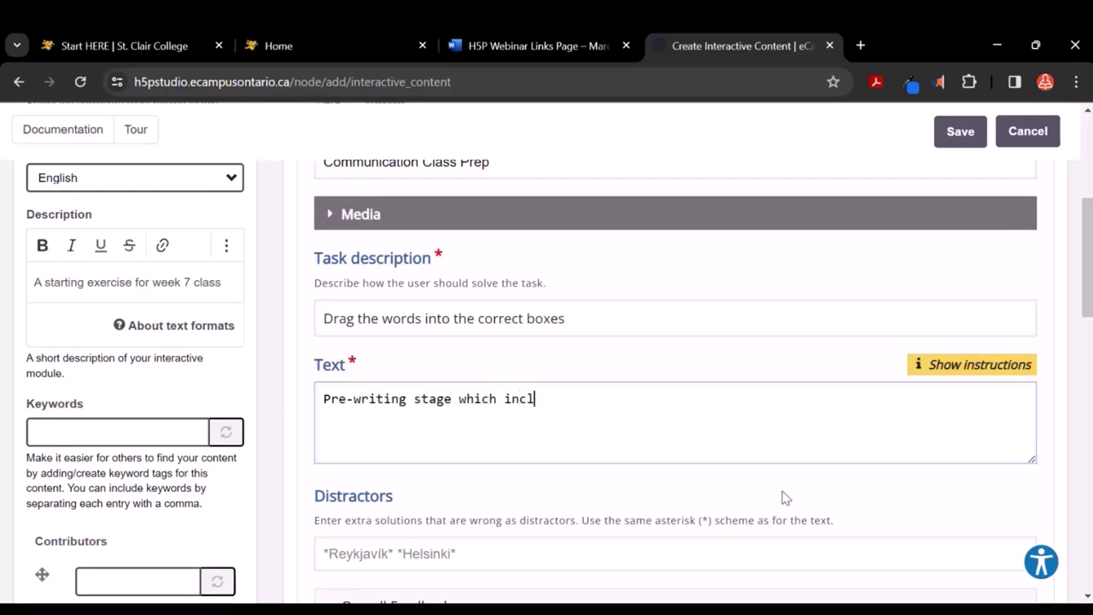
type("udes research")
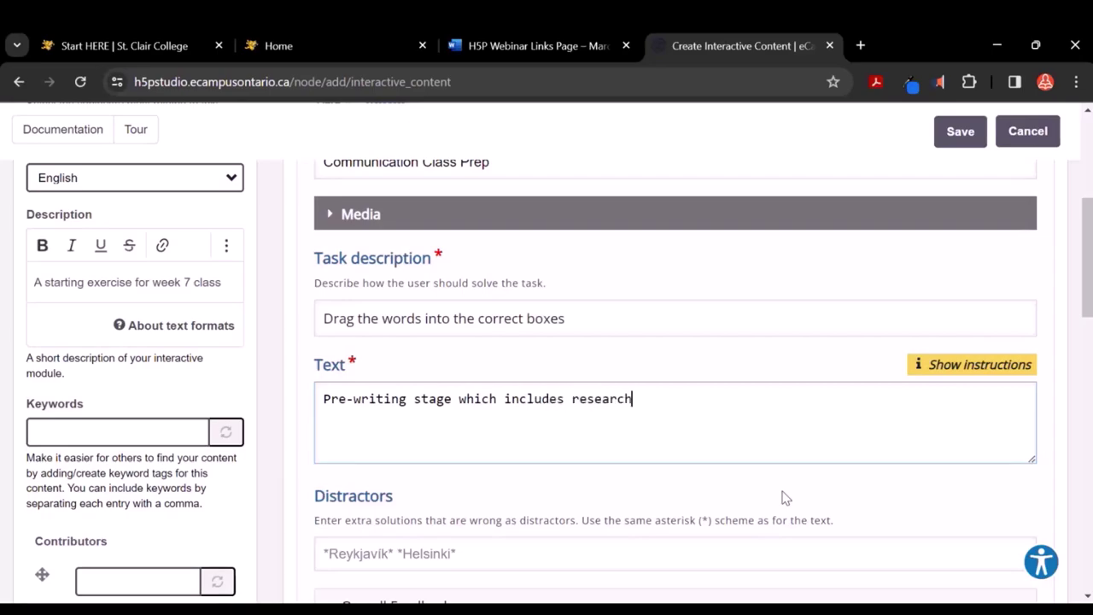
type(", outlining, and und")
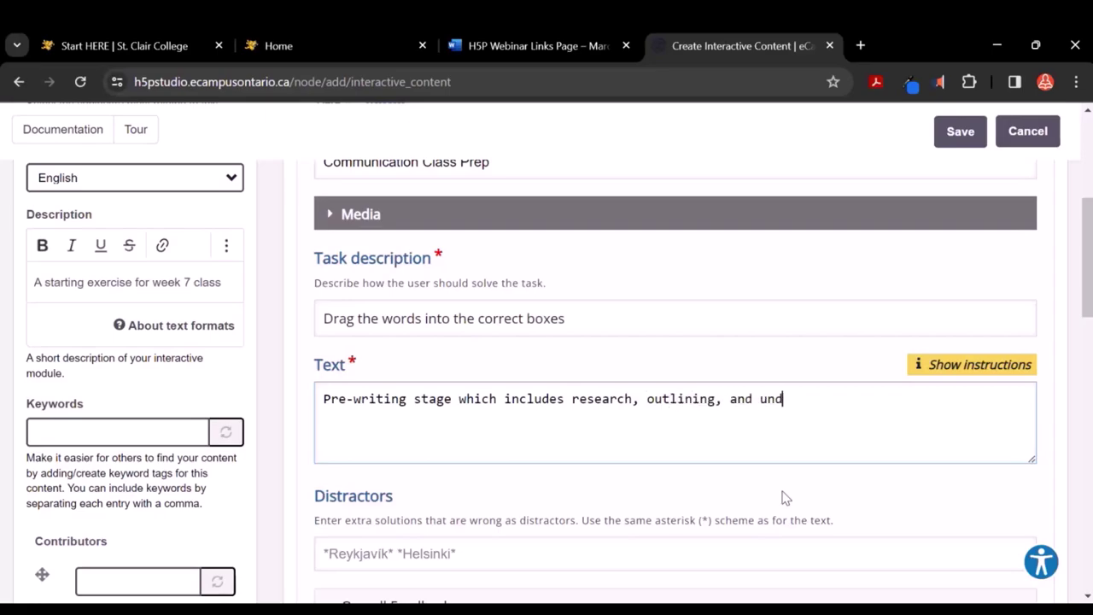
type("erstanding the assi")
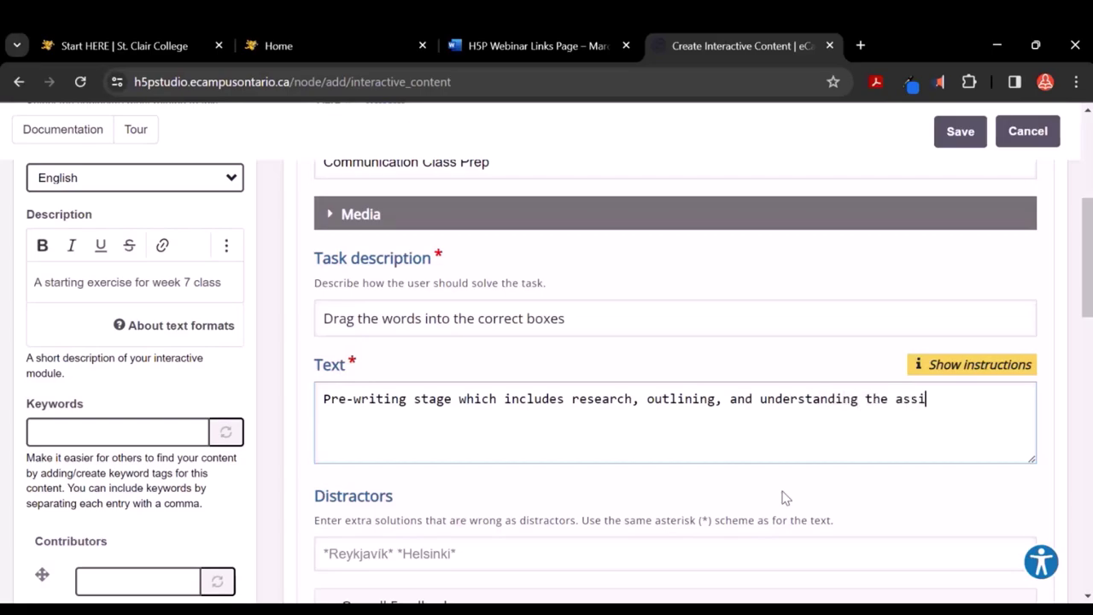
type("gnment.")
key("Return")
Begin the second passage line 'Draft - which is writing yo…'
type("Dra")
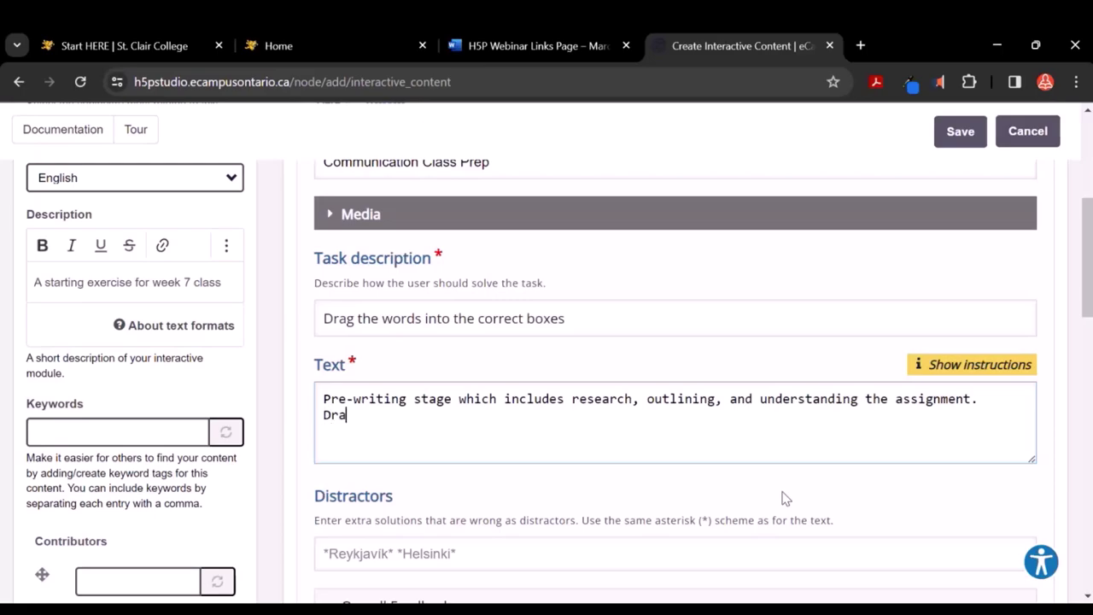
type("ft - whcih")
key("BackSpace")
key("BackSpace")
key("BackSpace")
type("ich is writ")
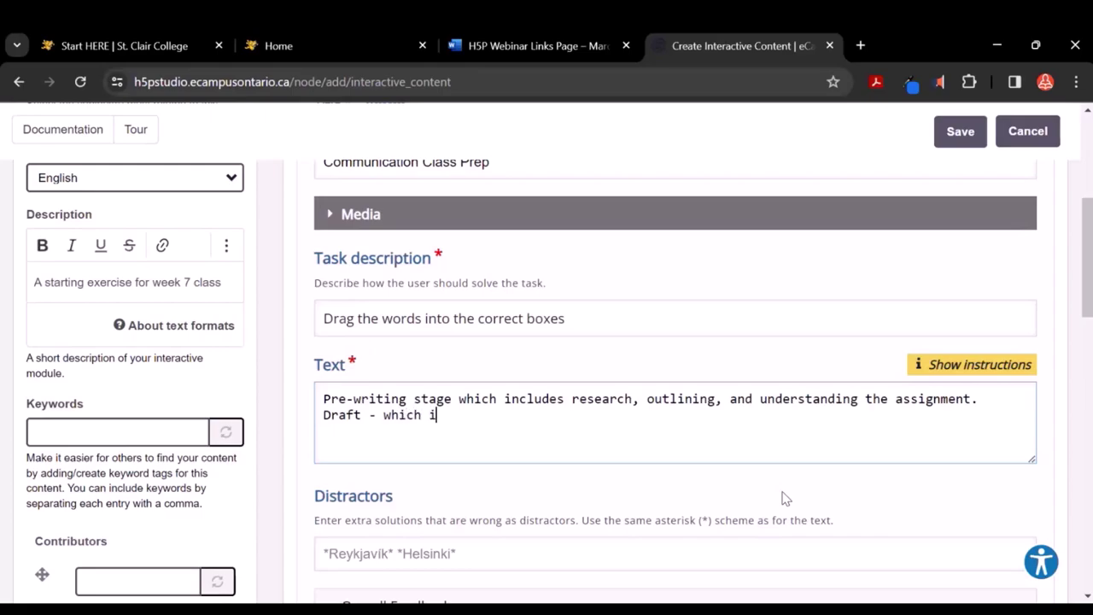
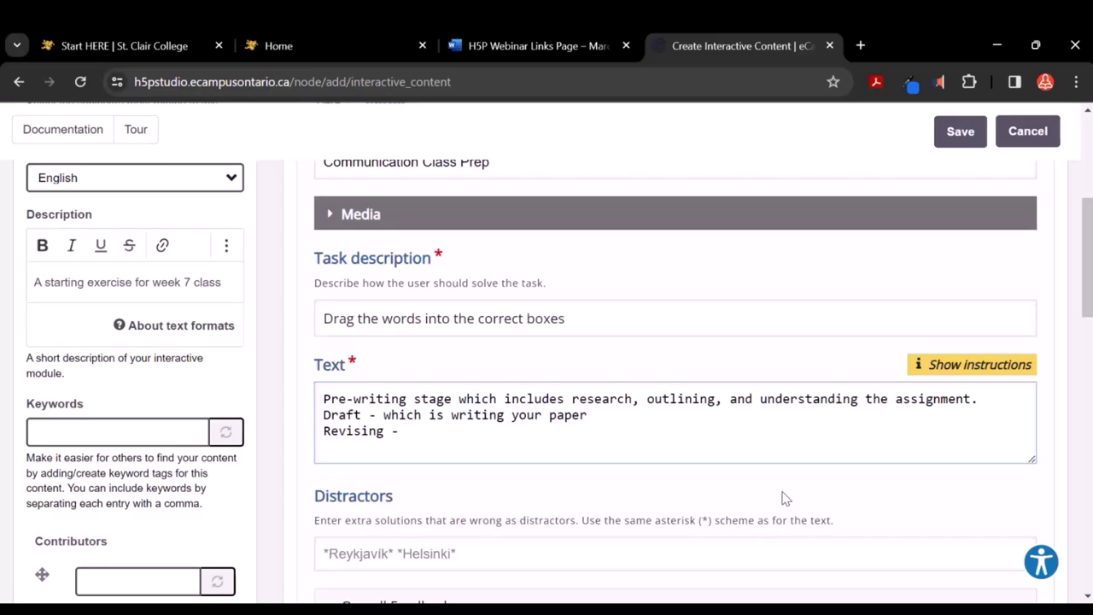
Finish the Revising line with 'checking content.' and add 'Editing - proof reading.' on a new line
type("checking content.")
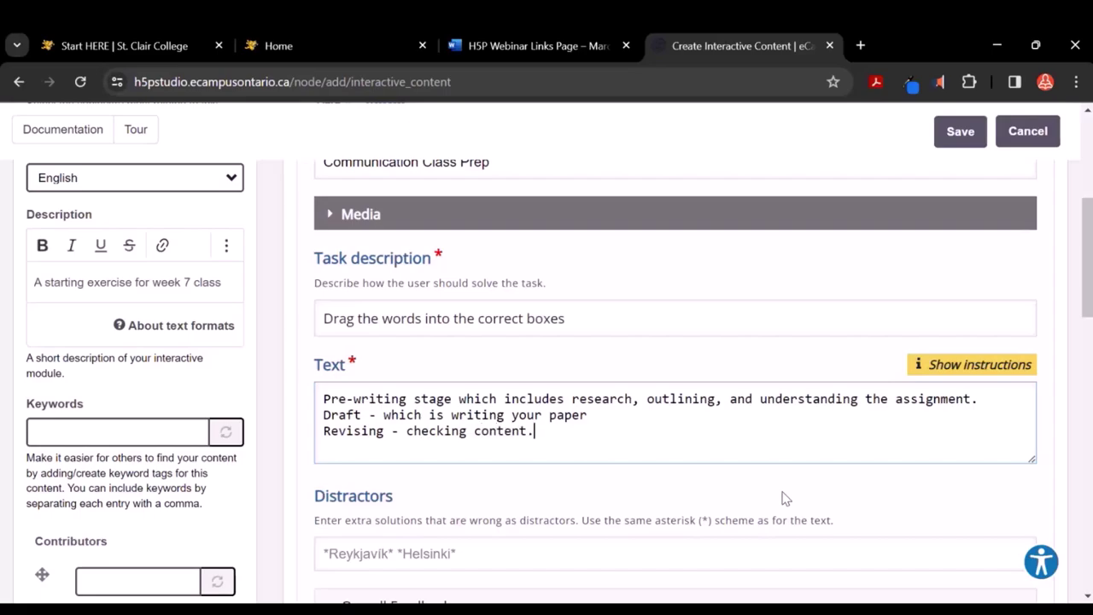
key("Return")
type("Editing - pro")
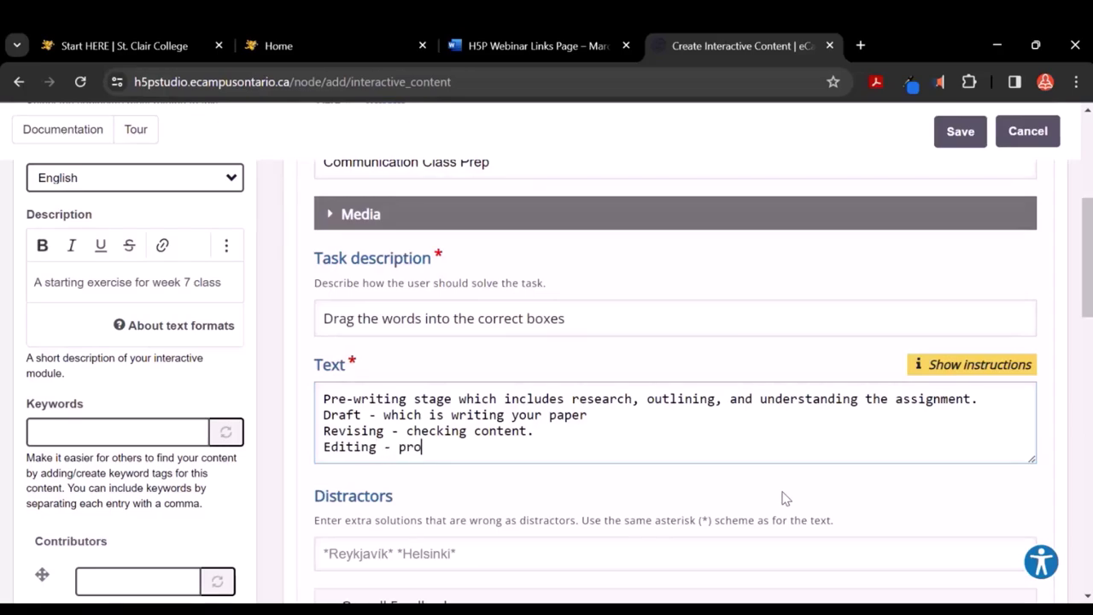
type("of reading.")
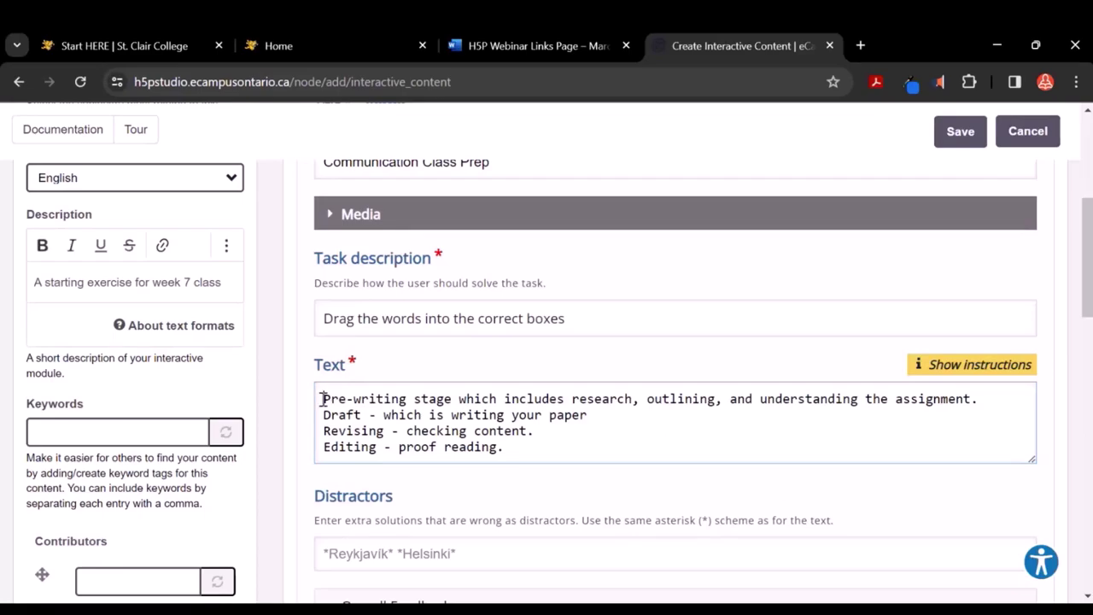
Wrap Pre-writing and Draft in asterisks to mark them as draggable answers
left_click(323, 399)
type("*")
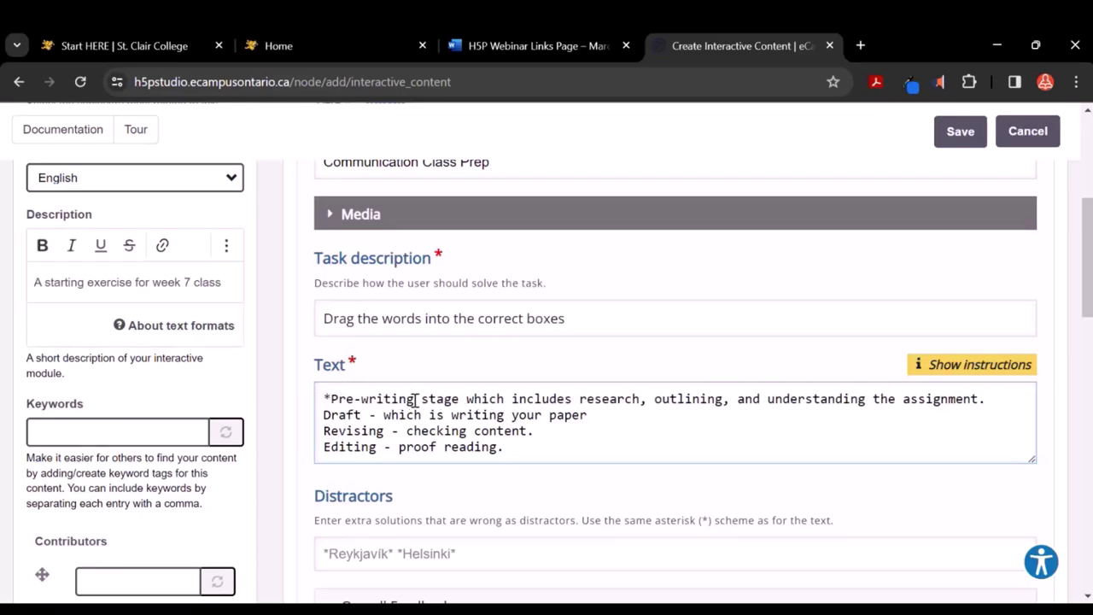
left_click(415, 399)
type("*")
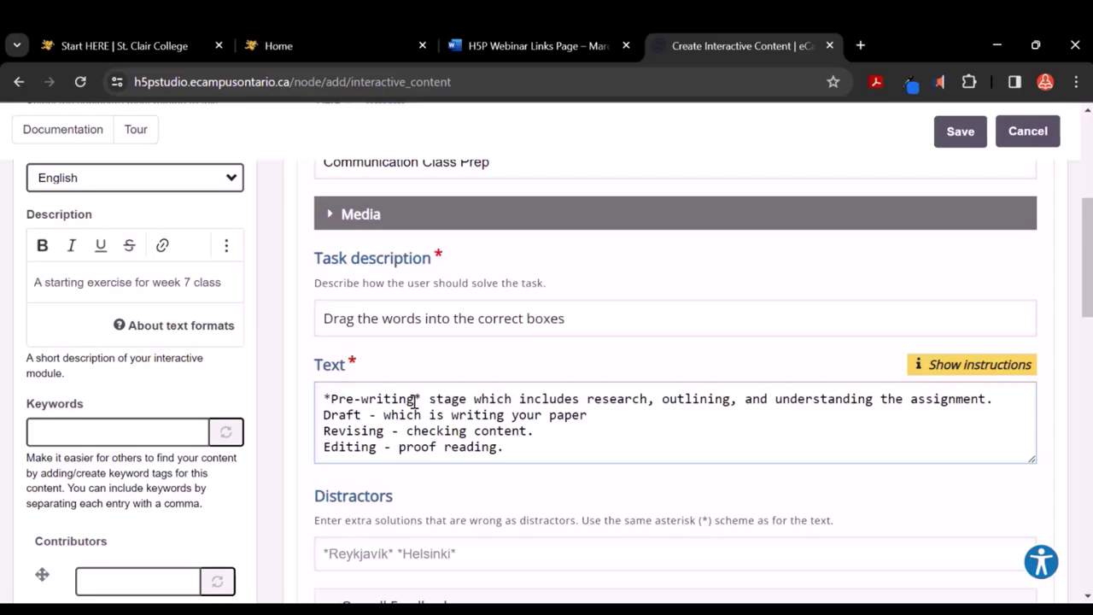
left_click(322, 415)
type("*")
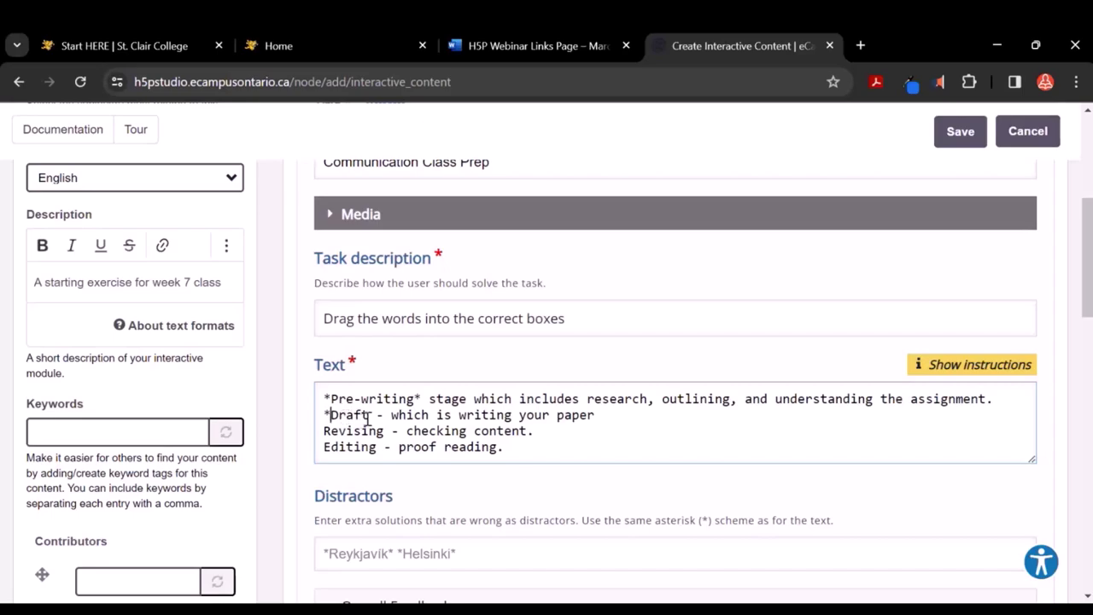
left_click(371, 415)
type("*")
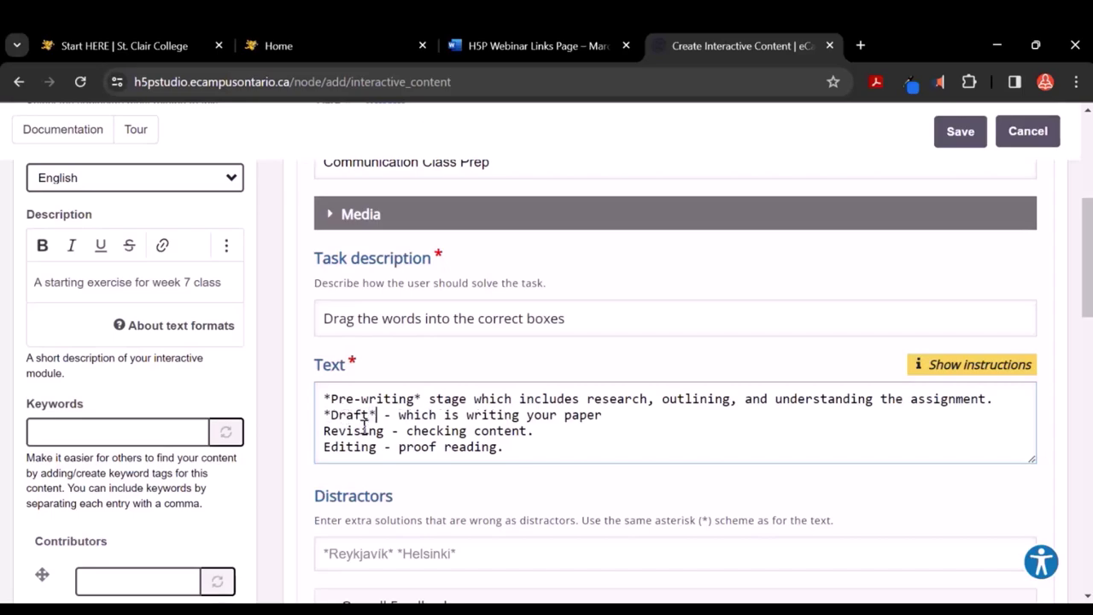
Wrap Revising and Editing in asterisks as well
left_click(324, 430)
type("*")
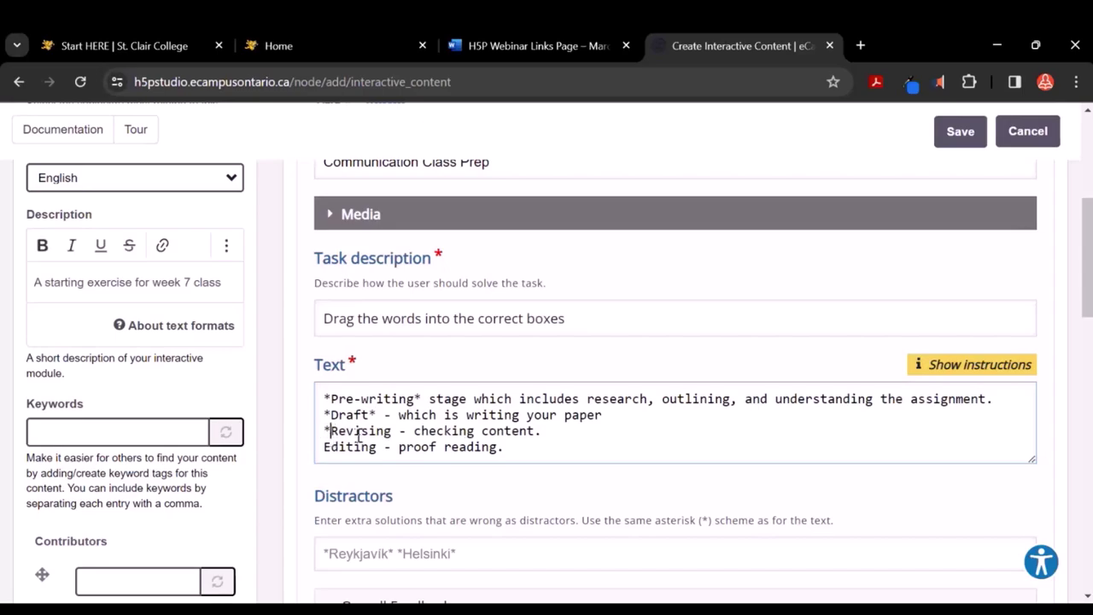
left_click(390, 432)
type("*")
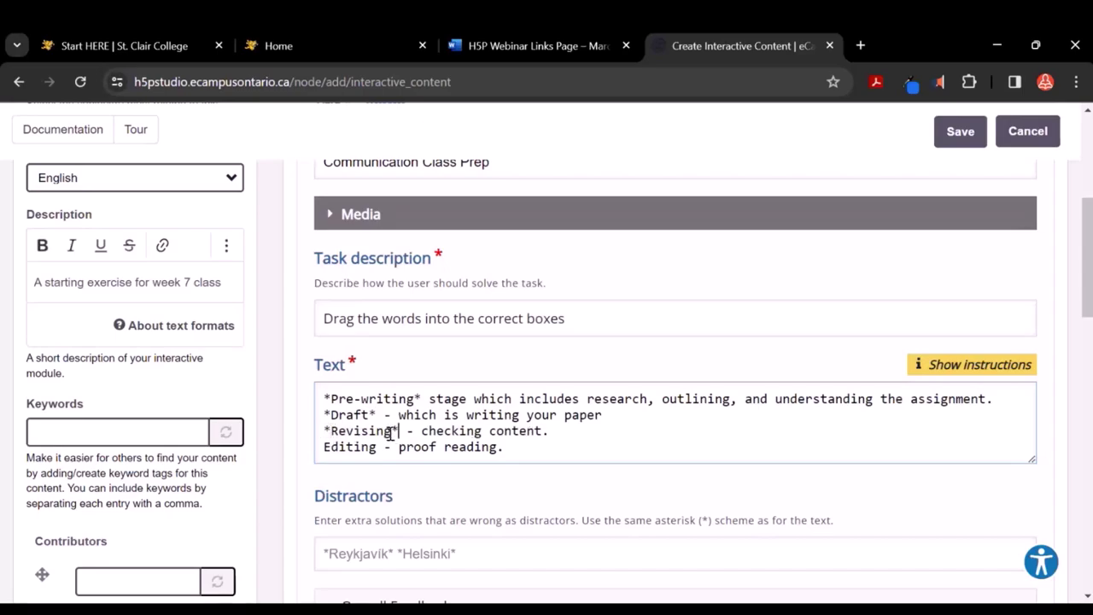
left_click(323, 447)
type("*")
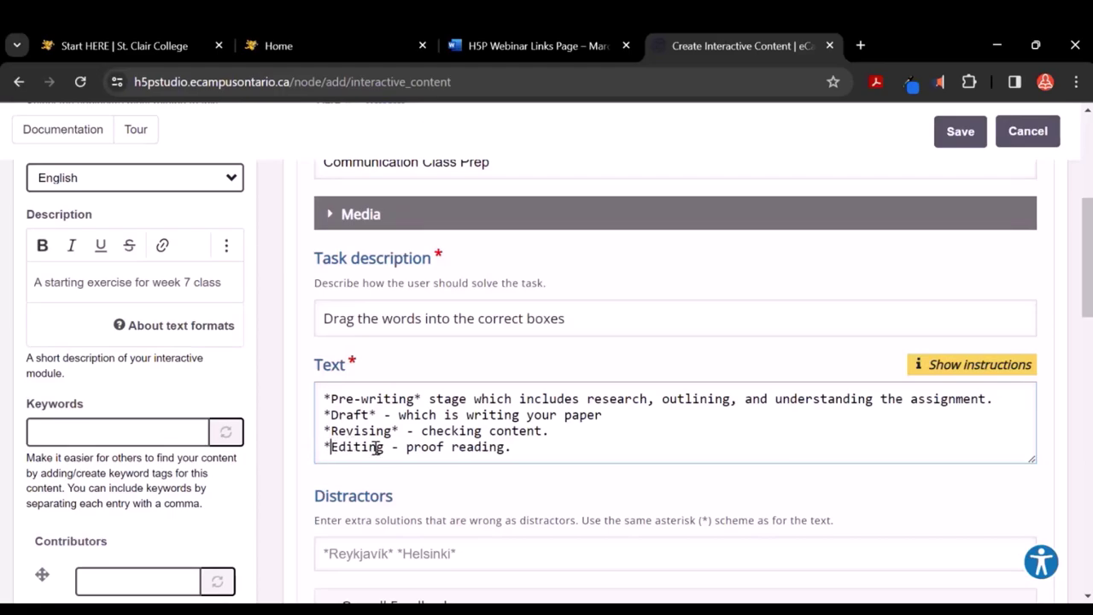
left_click(386, 447)
type("*")
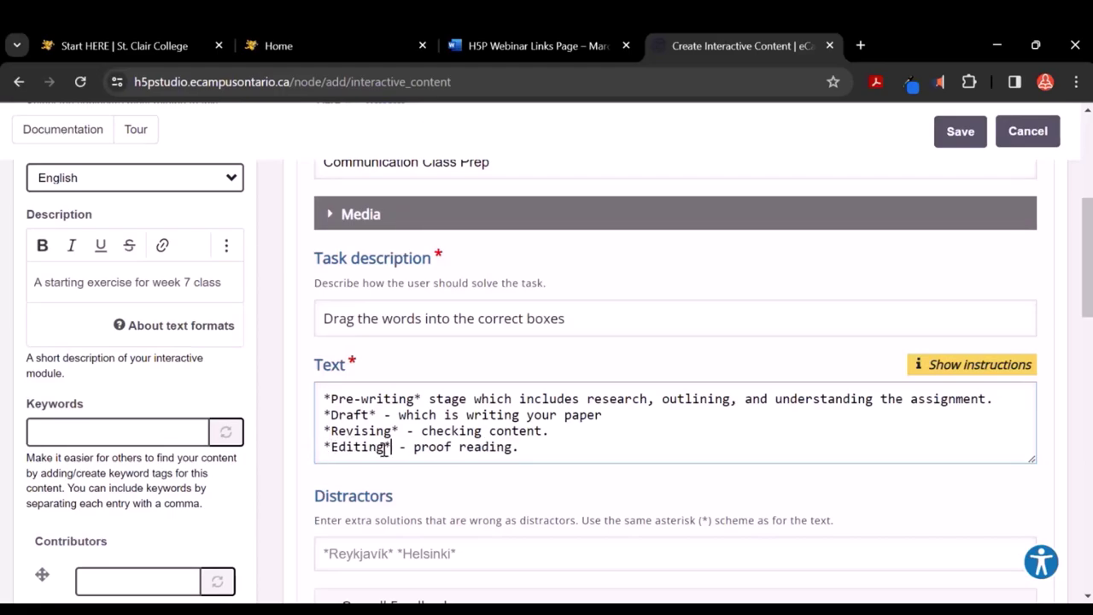
scroll(392, 475, "down", 2)
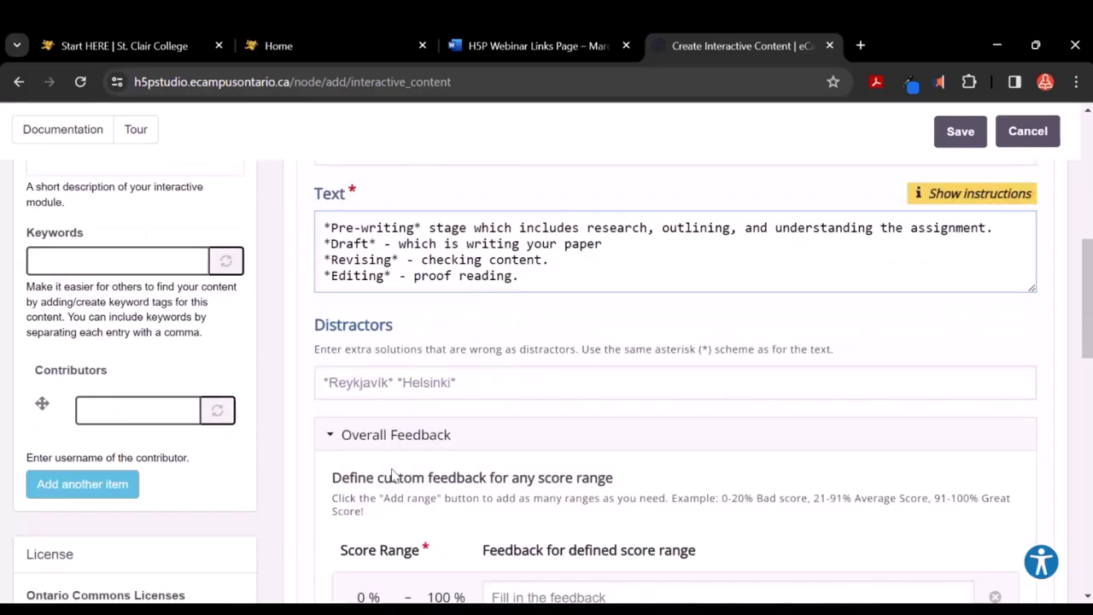
Enter *Research* as a distractor word and review the remaining form settings
left_click(385, 385)
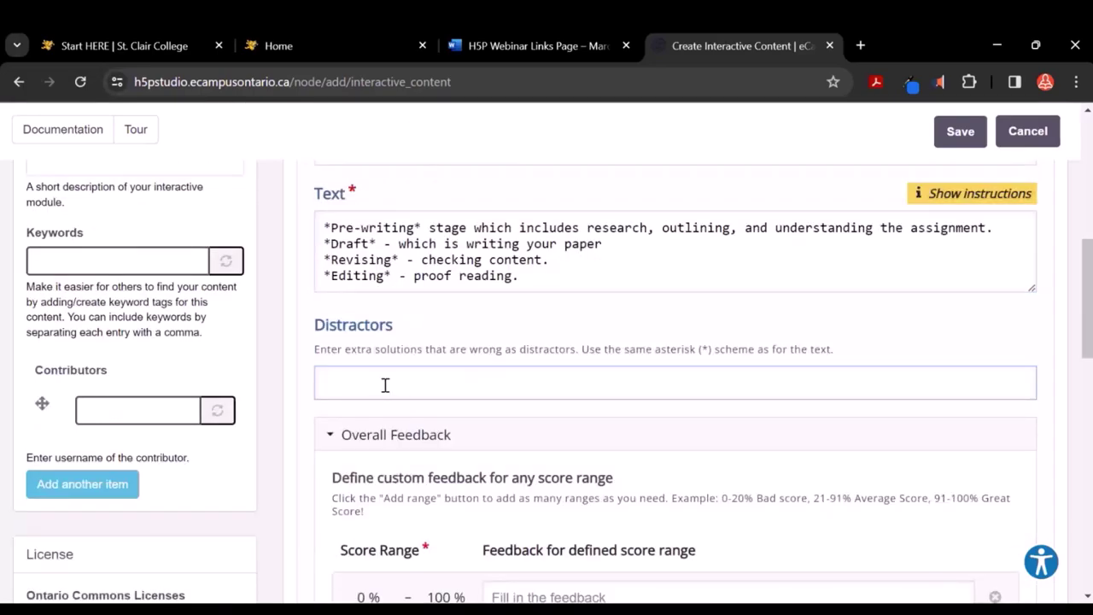
type("*Research*")
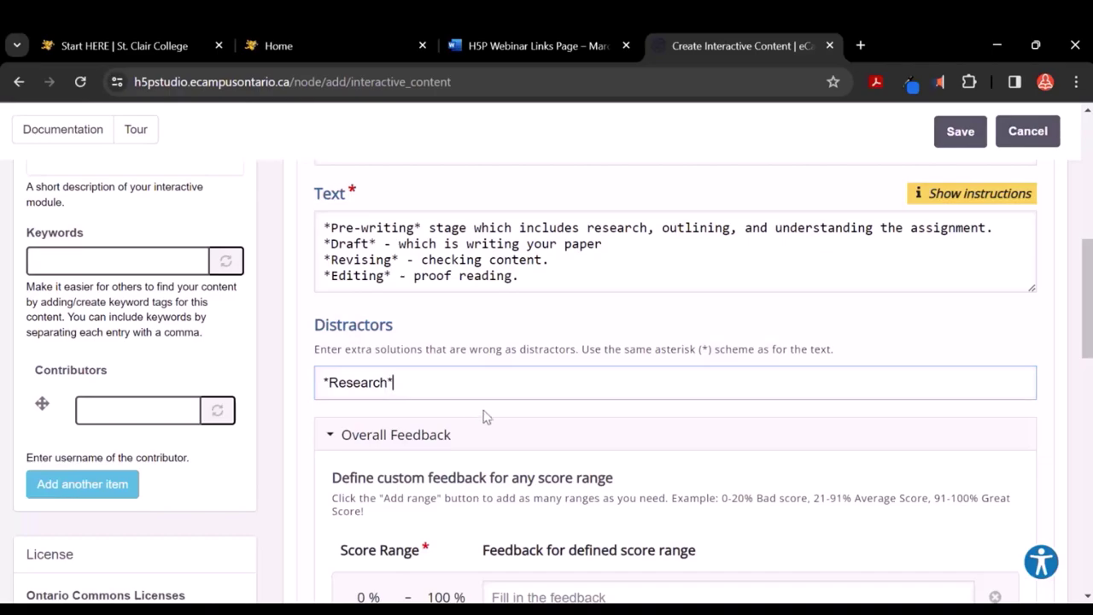
scroll(483, 413, "down", 2)
scroll(483, 413, "down", 3)
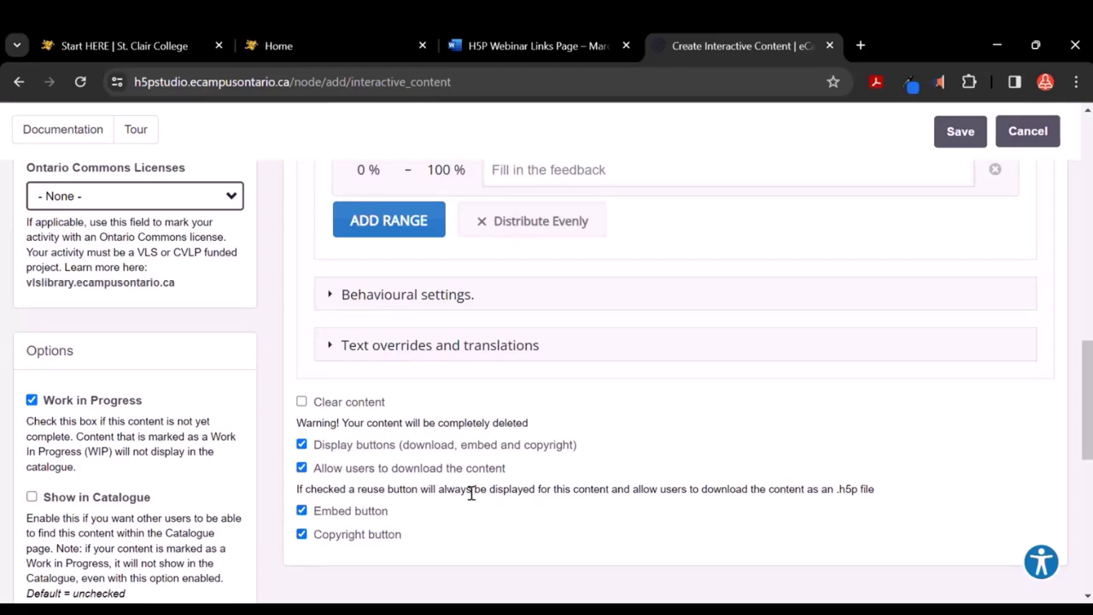
scroll(471, 493, "up", 4)
scroll(471, 493, "up", 7)
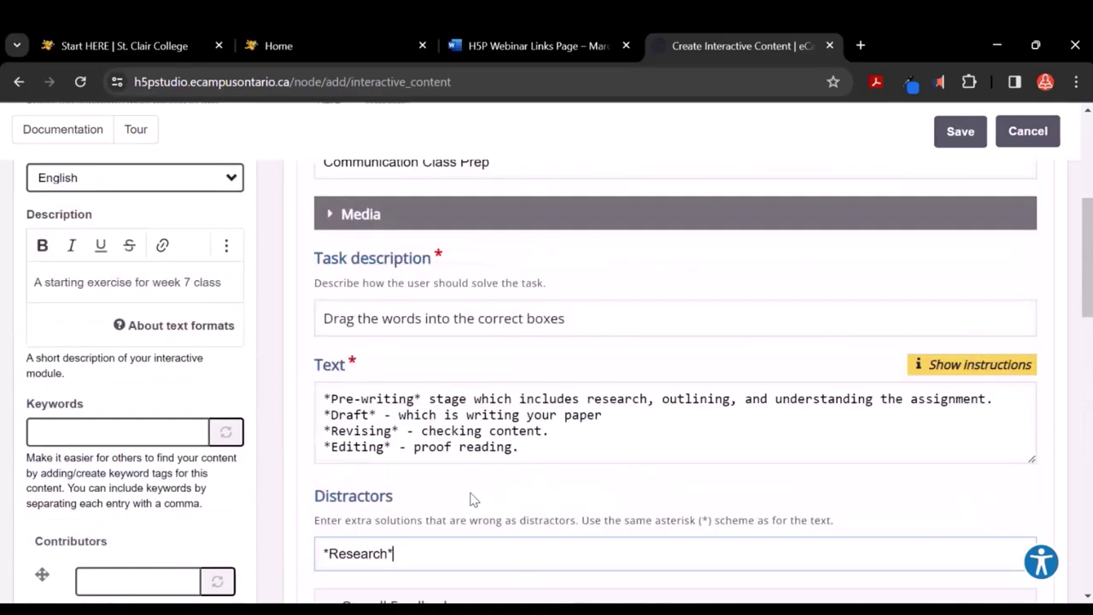
scroll(471, 493, "down", 5)
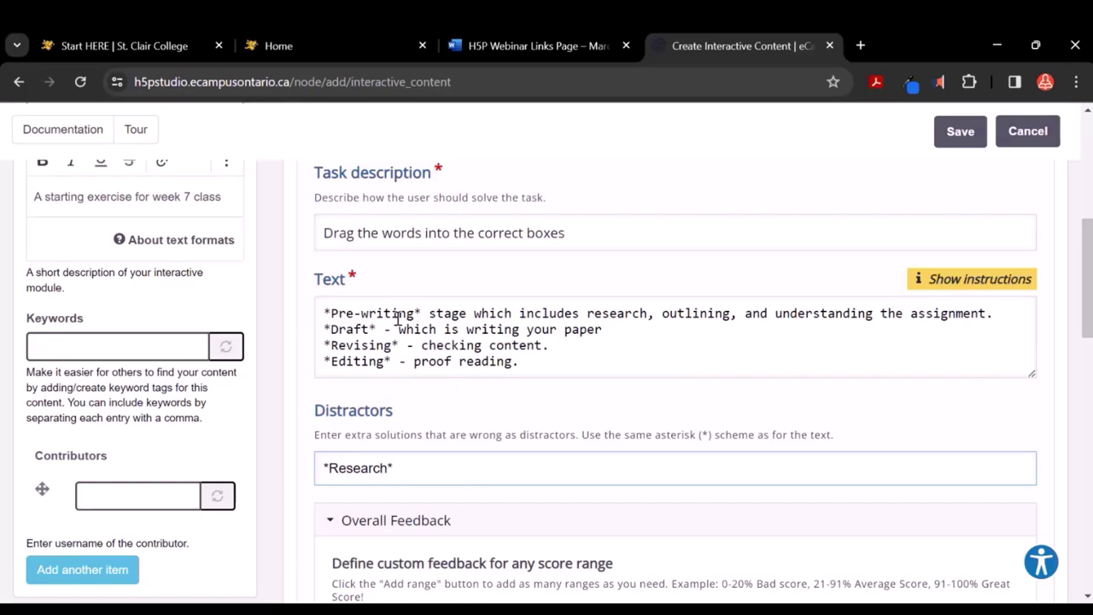
Save the Communication Class Prep activity and begin dragging words into its blanks
left_click(962, 138)
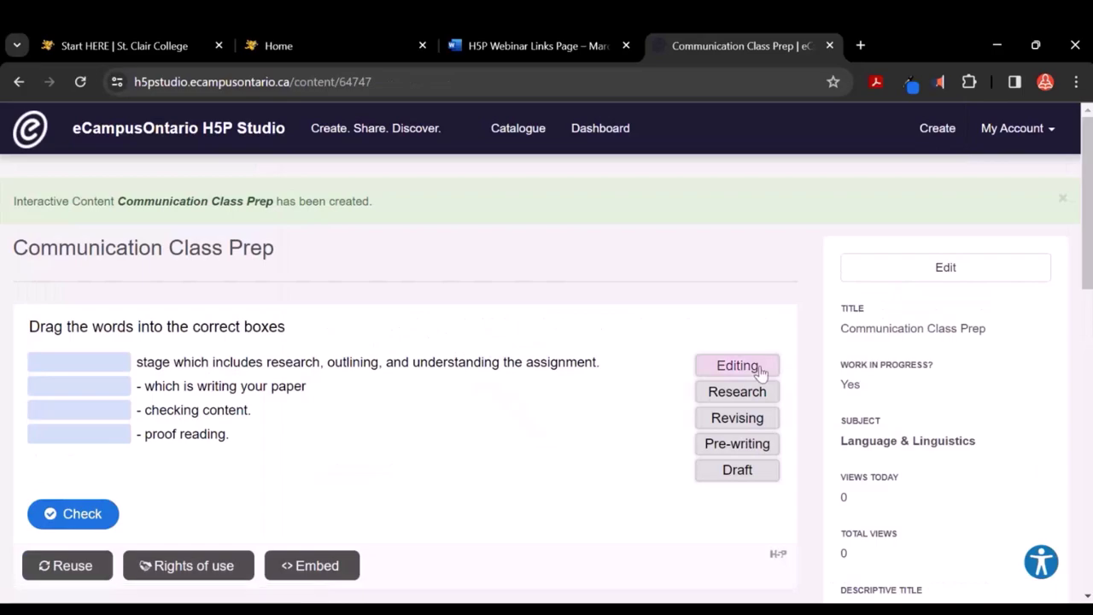
left_click_drag(738, 366, 543, 412)
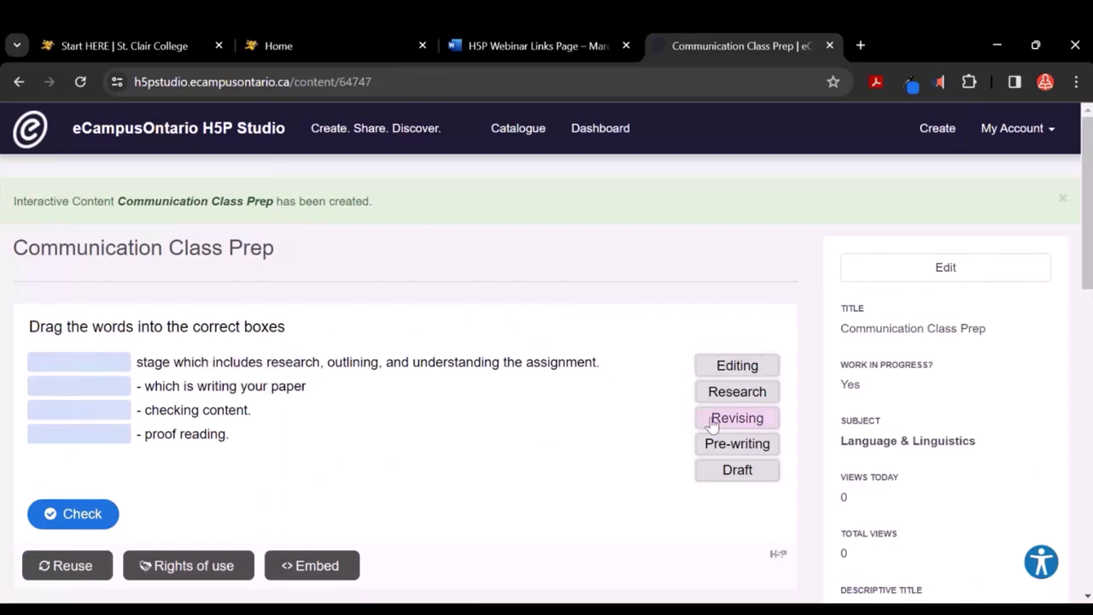
left_click_drag(709, 393, 38, 343)
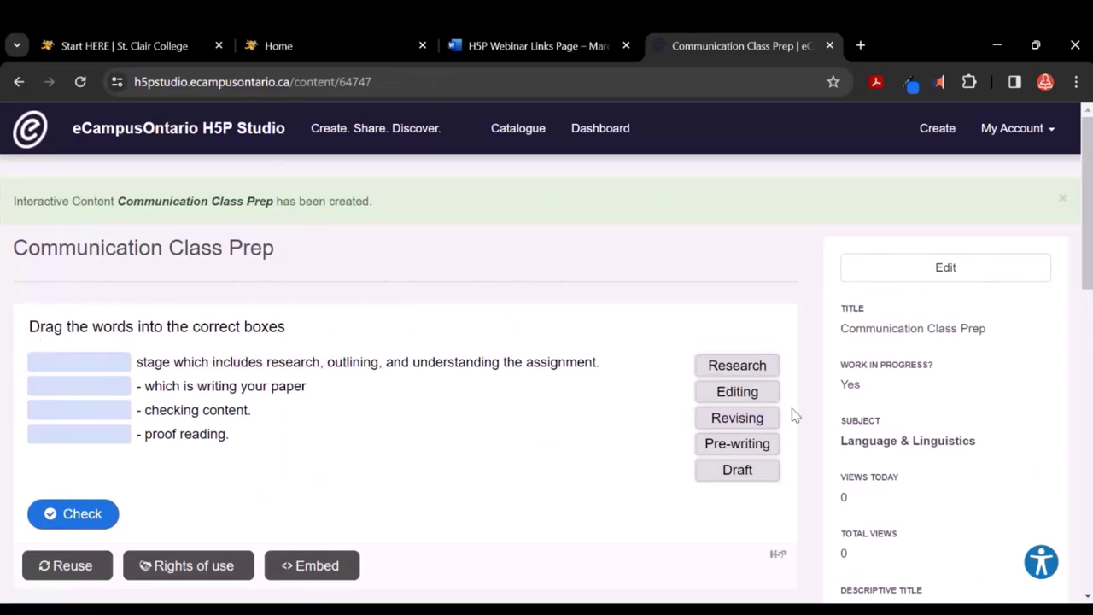
left_click_drag(742, 368, 65, 324)
left_click_drag(728, 473, 26, 385)
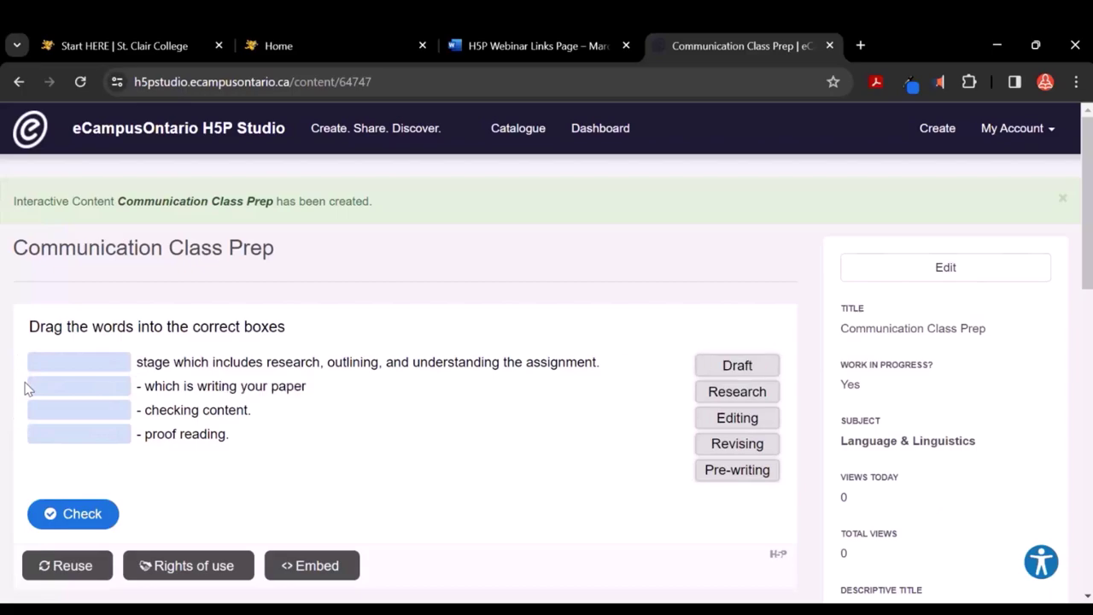
Place Research, Pre-writing, Revising and Draft in the blanks and check the attempt
left_click_drag(725, 385, 288, 435)
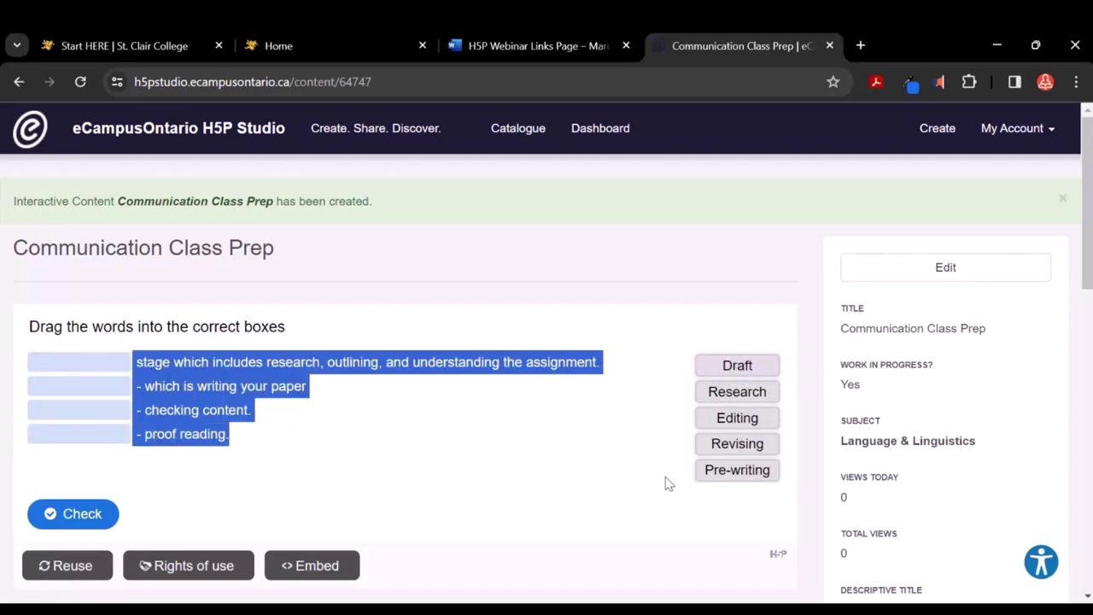
left_click_drag(727, 393, 75, 410)
left_click_drag(760, 457, 96, 391)
left_click_drag(752, 419, 103, 450)
left_click_drag(752, 368, 92, 374)
left_click(53, 477)
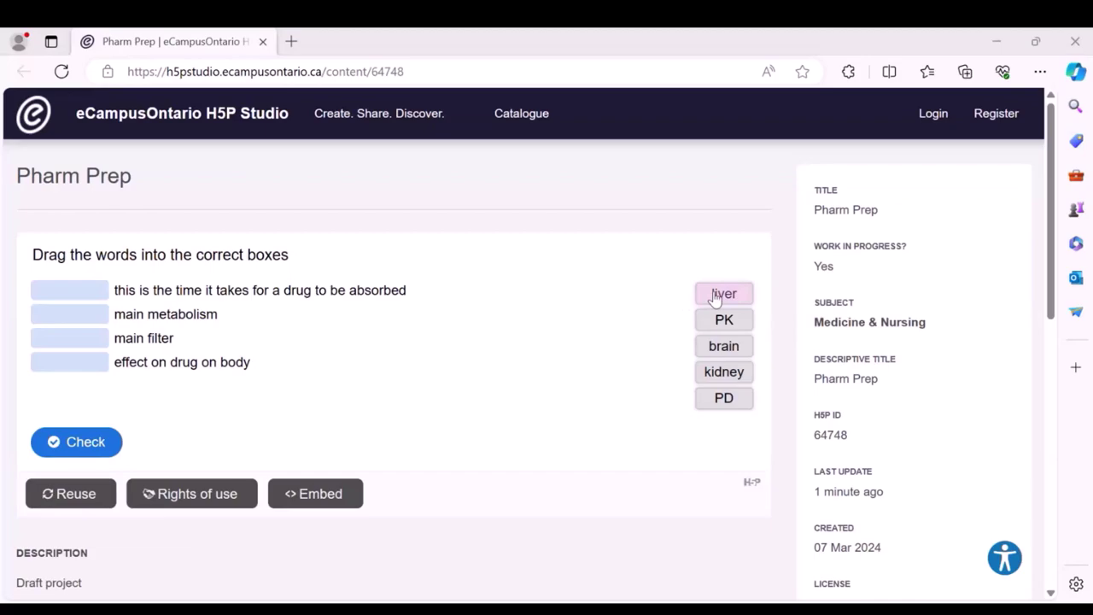
Drag liver, brain, PD and kidney into the Pharm Prep blanks, check, and show the solution
left_click_drag(716, 295, 76, 295)
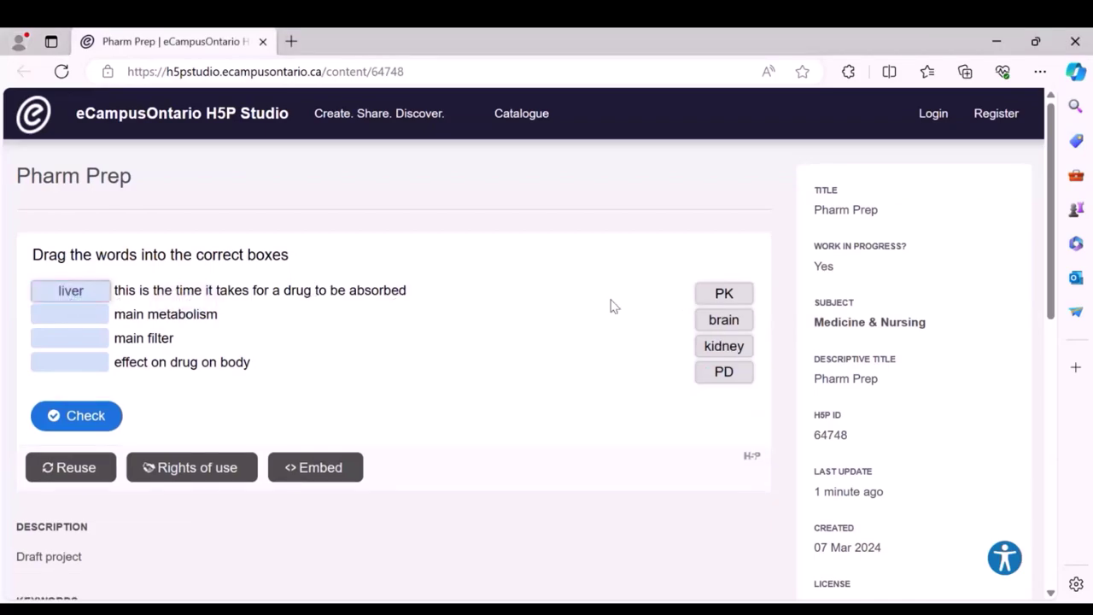
left_click_drag(724, 320, 36, 316)
left_click_drag(708, 347, 70, 338)
left_click_drag(722, 319, 70, 365)
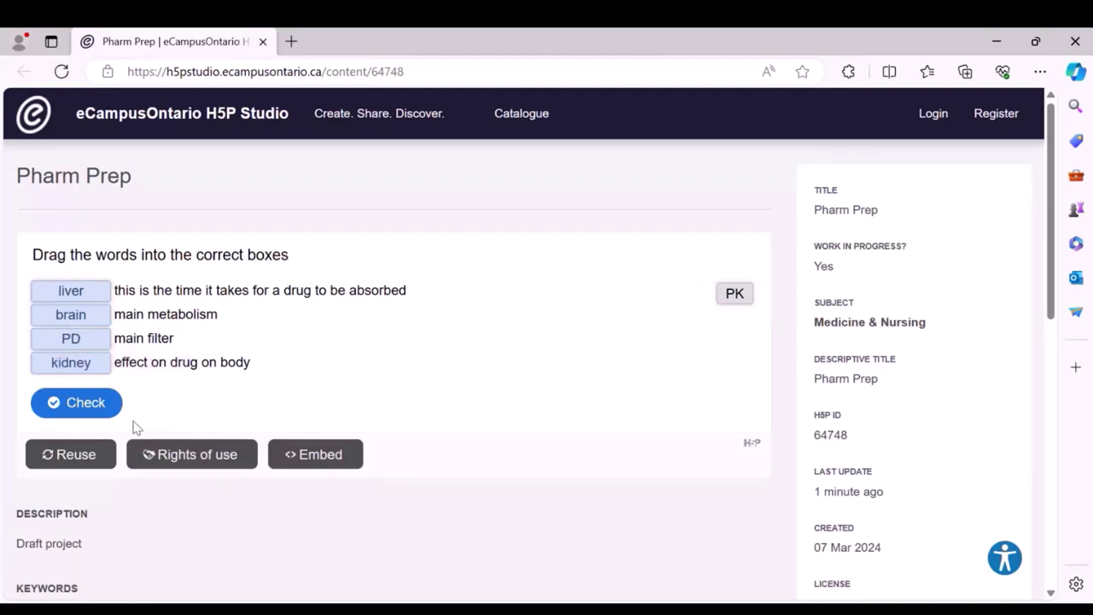
left_click(85, 405)
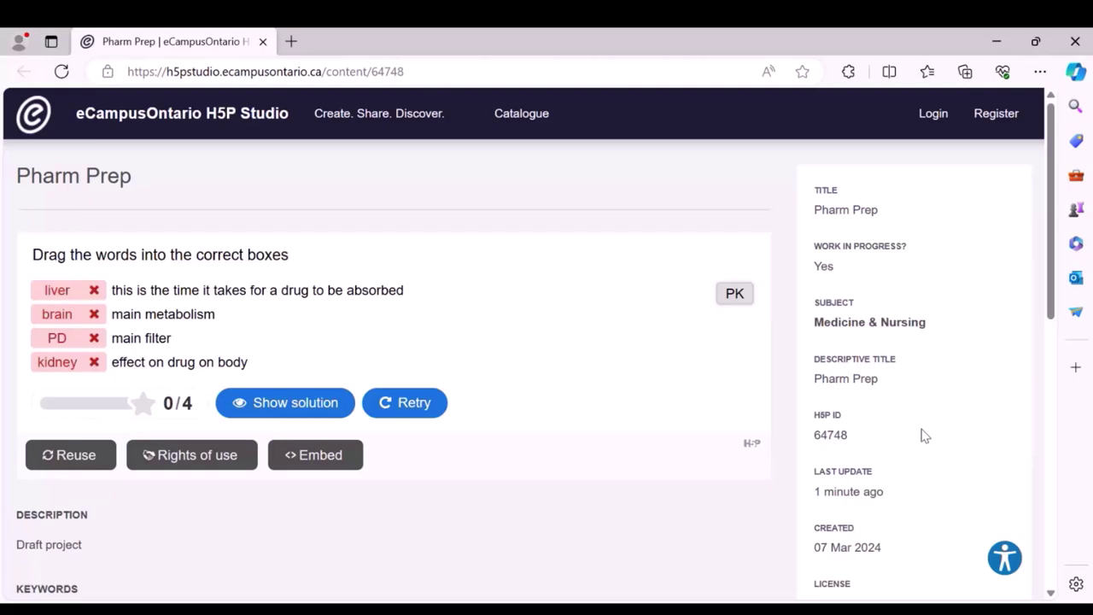
left_click(296, 403)
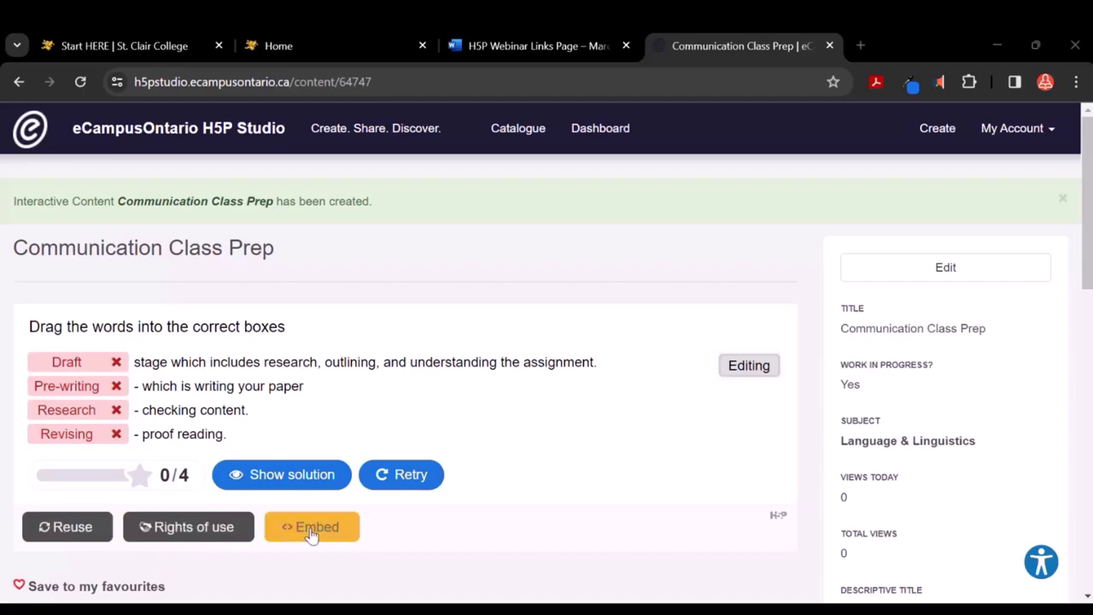
left_click(184, 534)
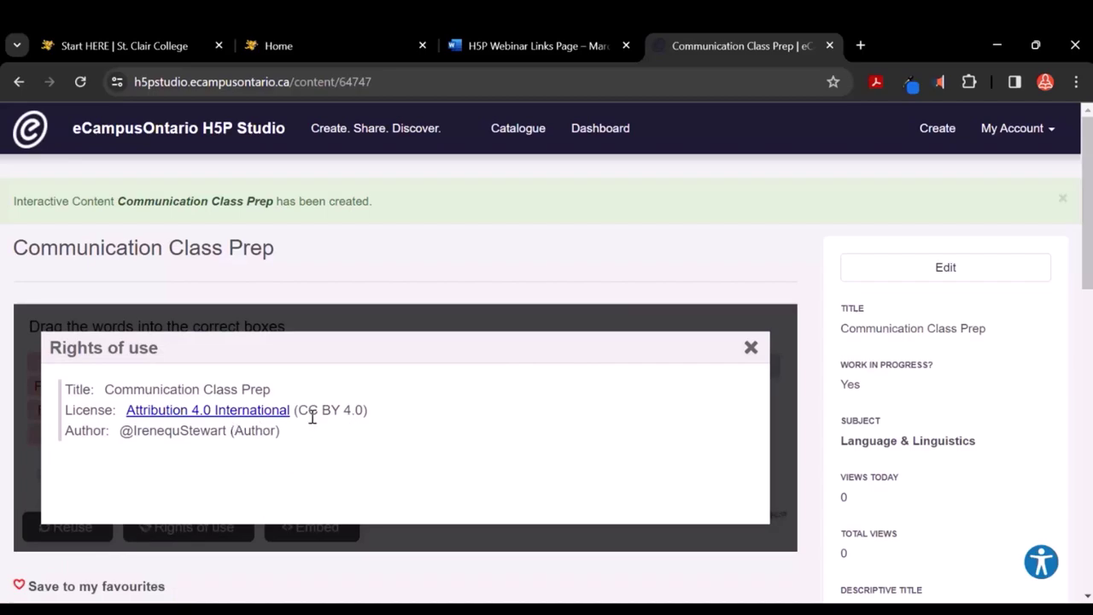
left_click(751, 349)
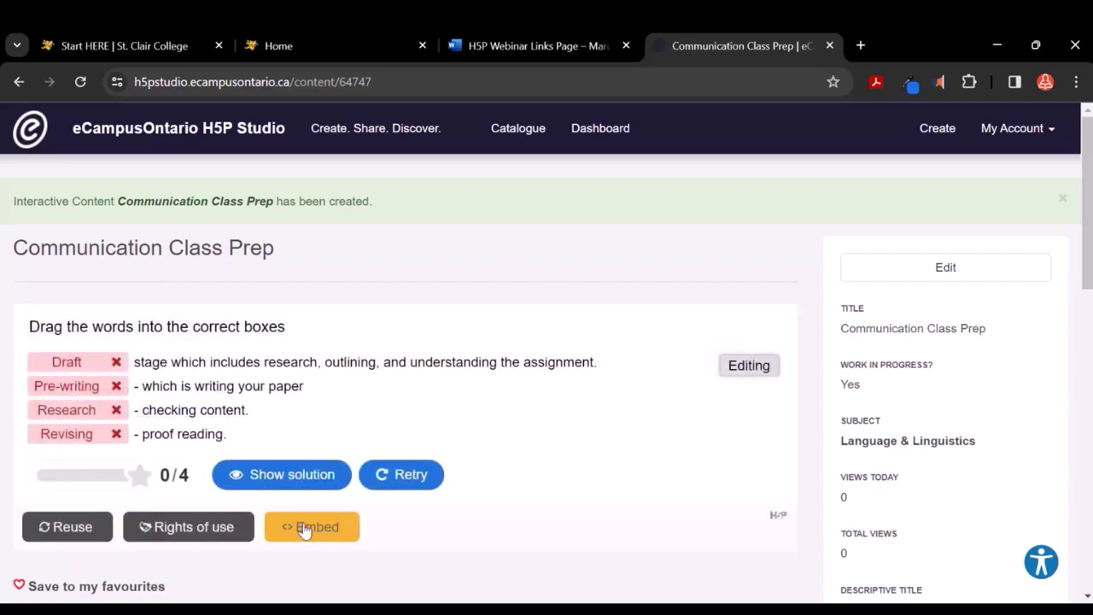
Select the full iframe embed code, then view and close the Reuse options
left_click(304, 529)
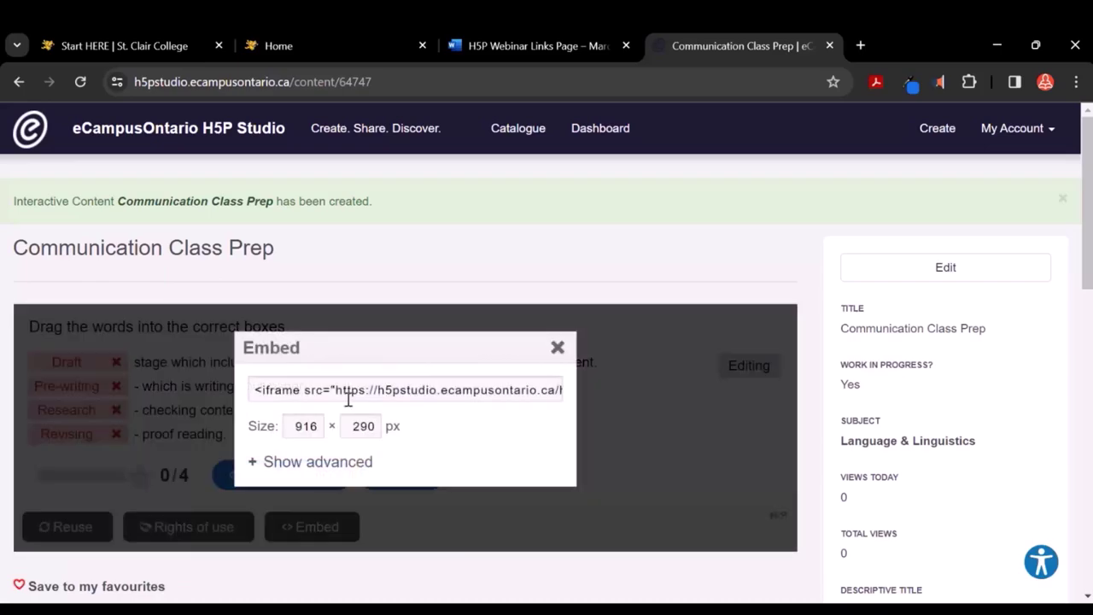
left_click(350, 393)
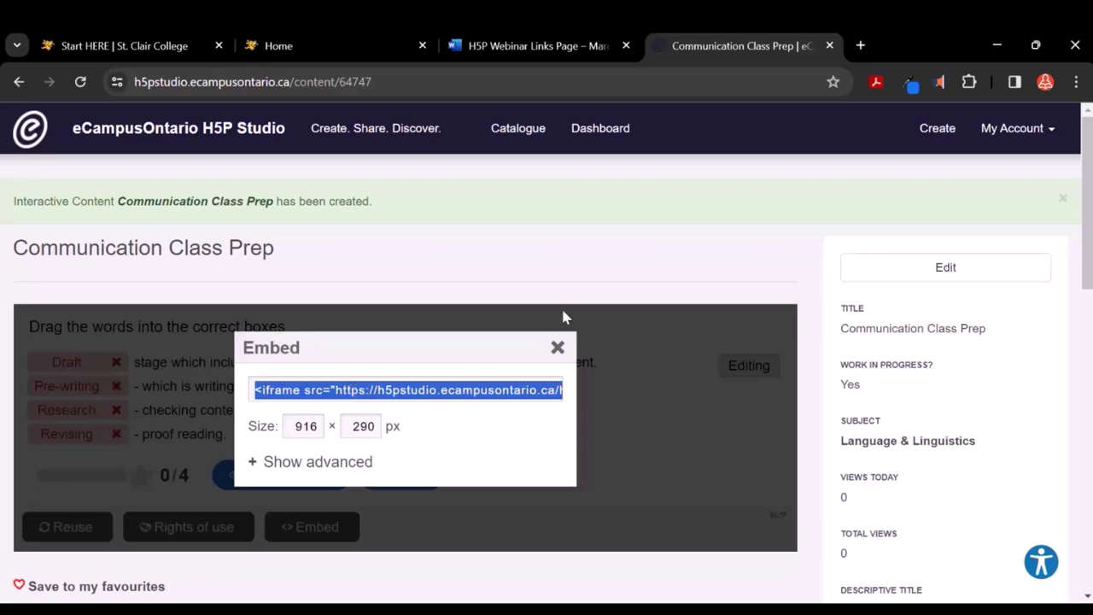
left_click(557, 348)
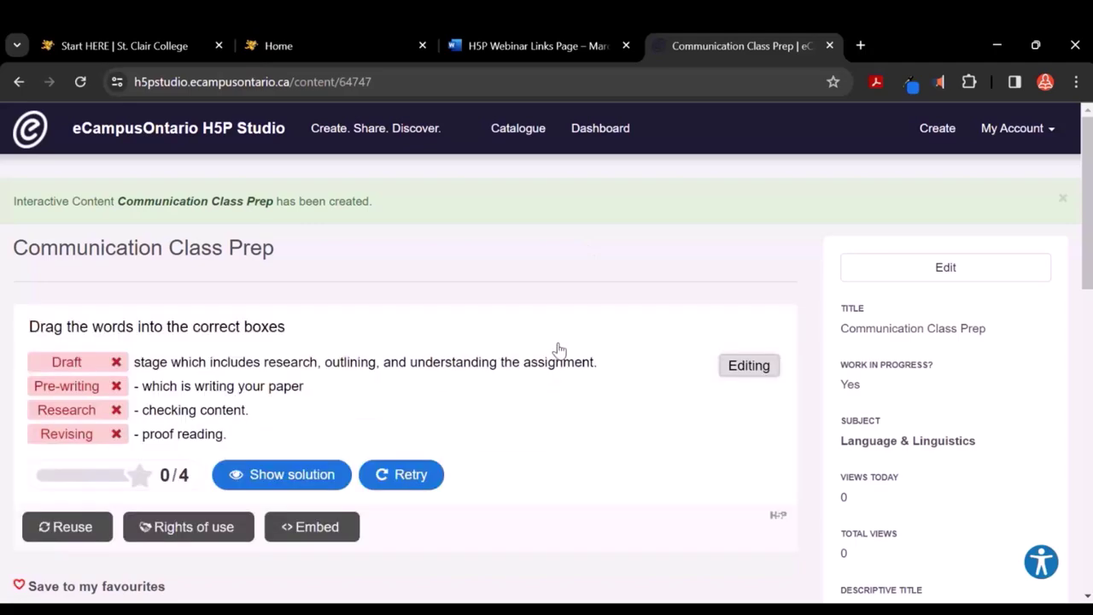
left_click(72, 527)
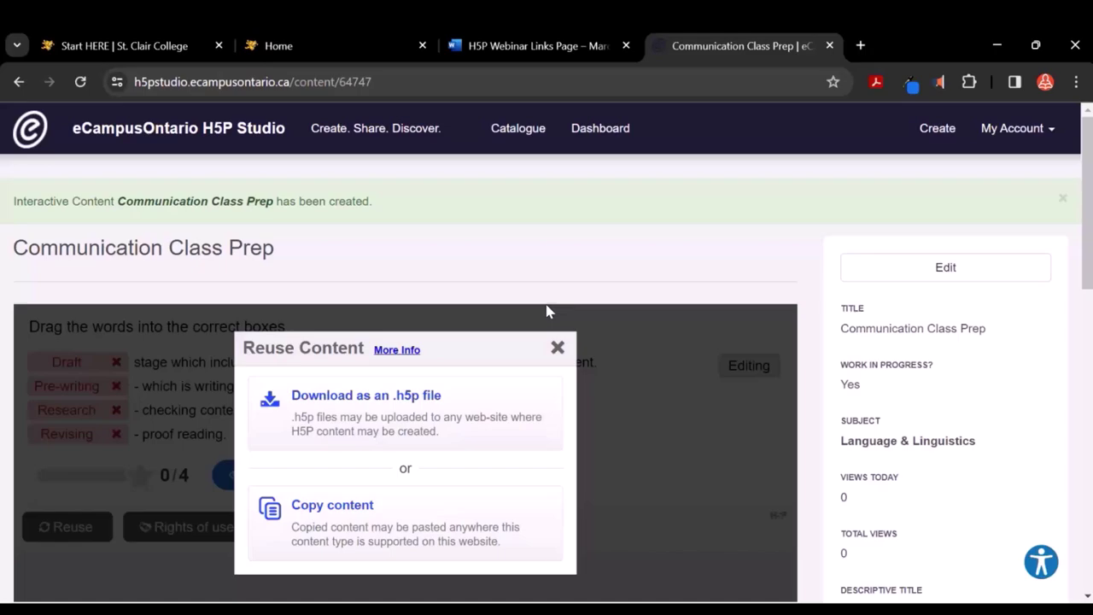
left_click(557, 347)
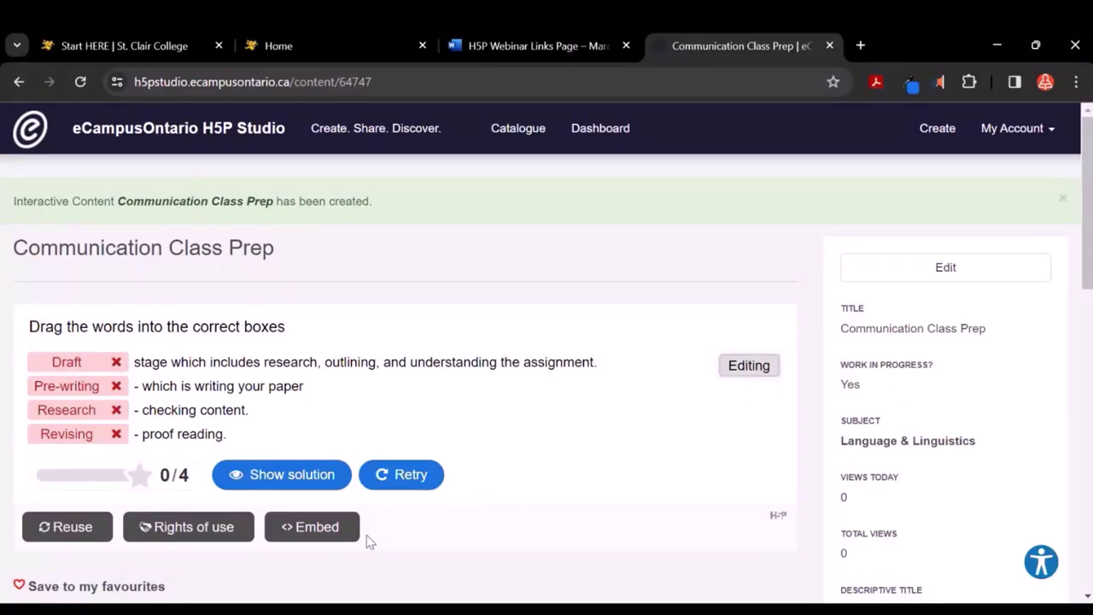
Review the embed code and Reuse options once more, closing both windows
left_click(328, 533)
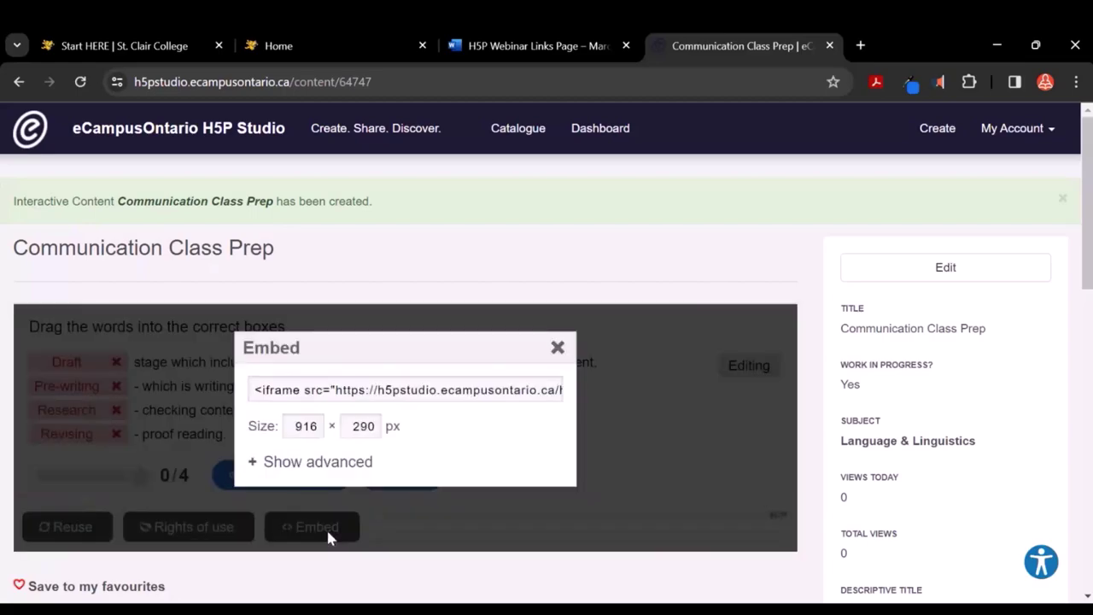
left_click(558, 347)
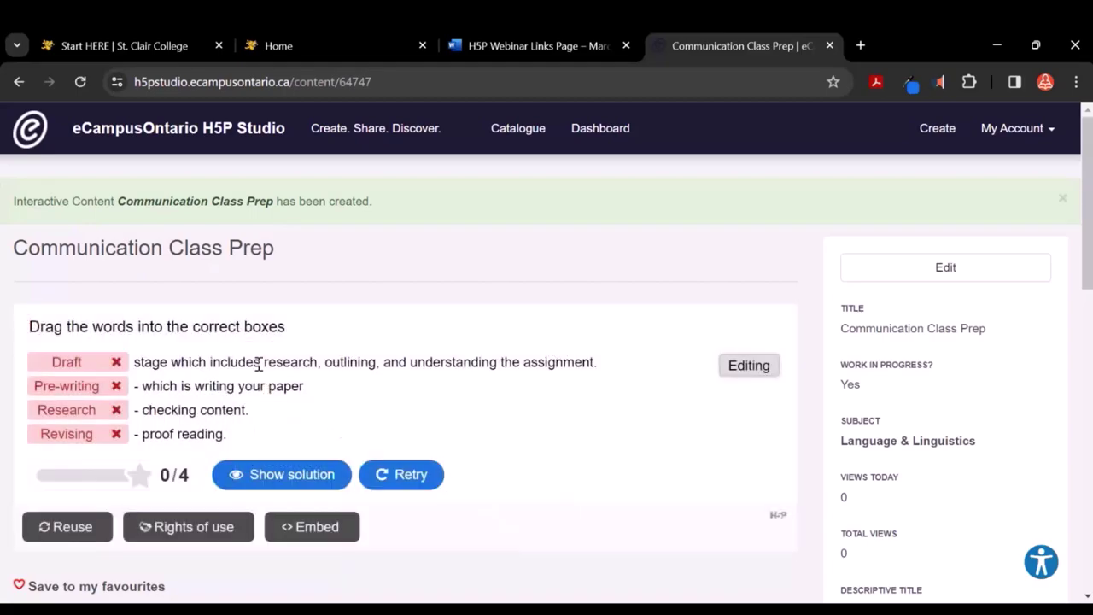
left_click(66, 532)
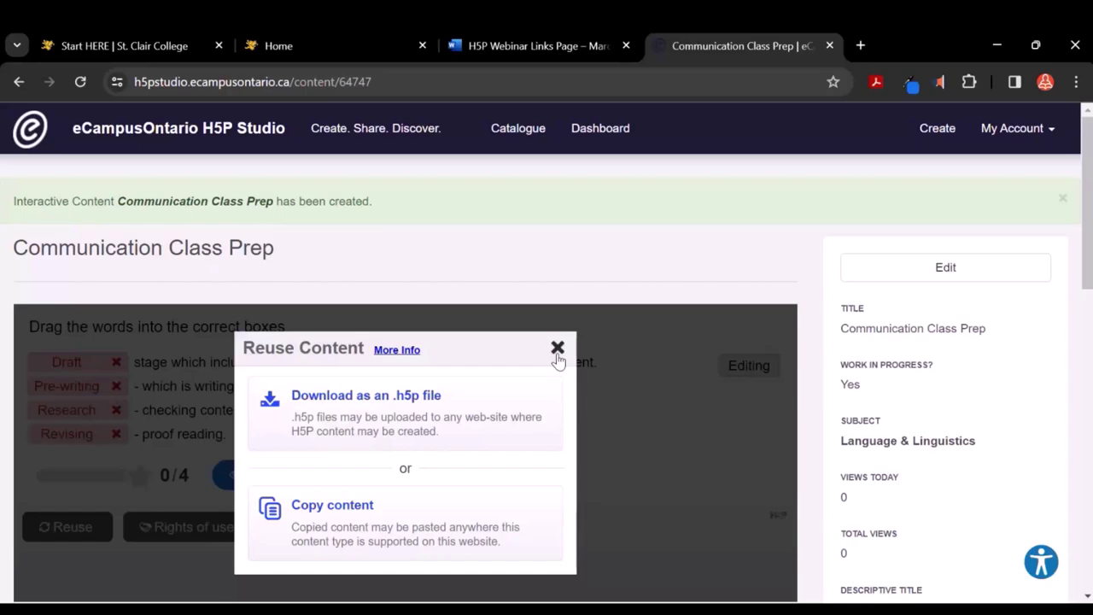
left_click(557, 349)
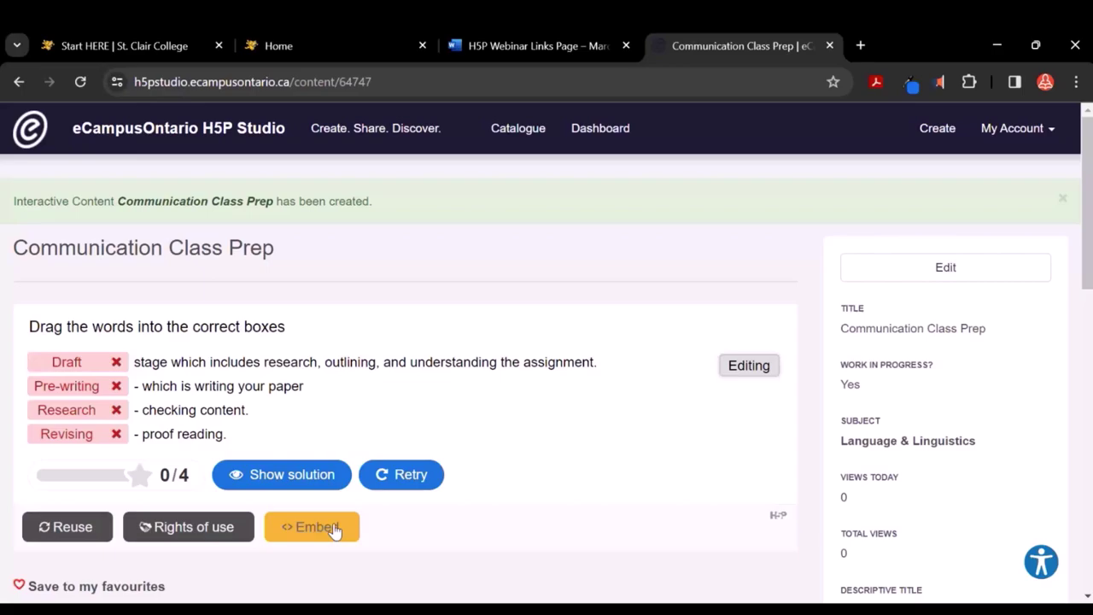
Open the Reflective Thinking Guide from the Dashboard's My Content list
left_click(598, 135)
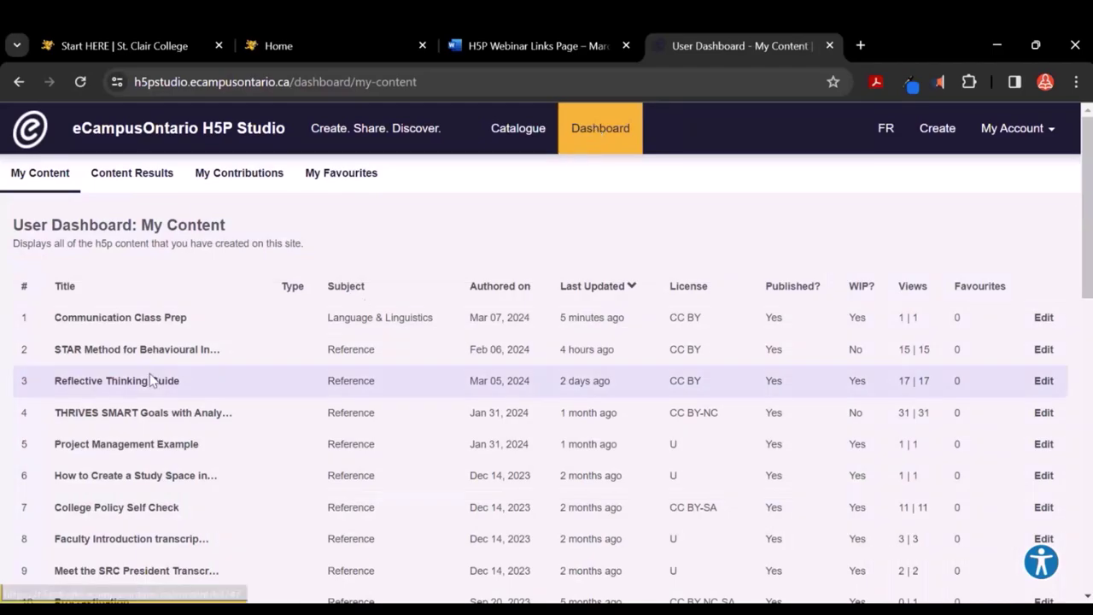
left_click(101, 381)
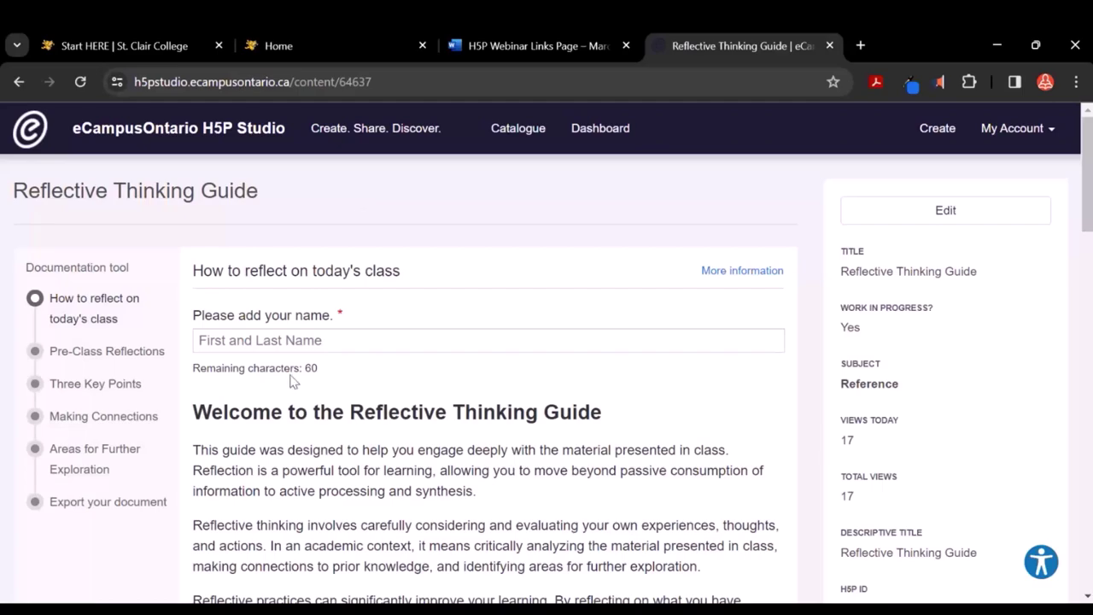
Enter the learner's full name in the required name field and read through the welcome text
left_click(340, 343)
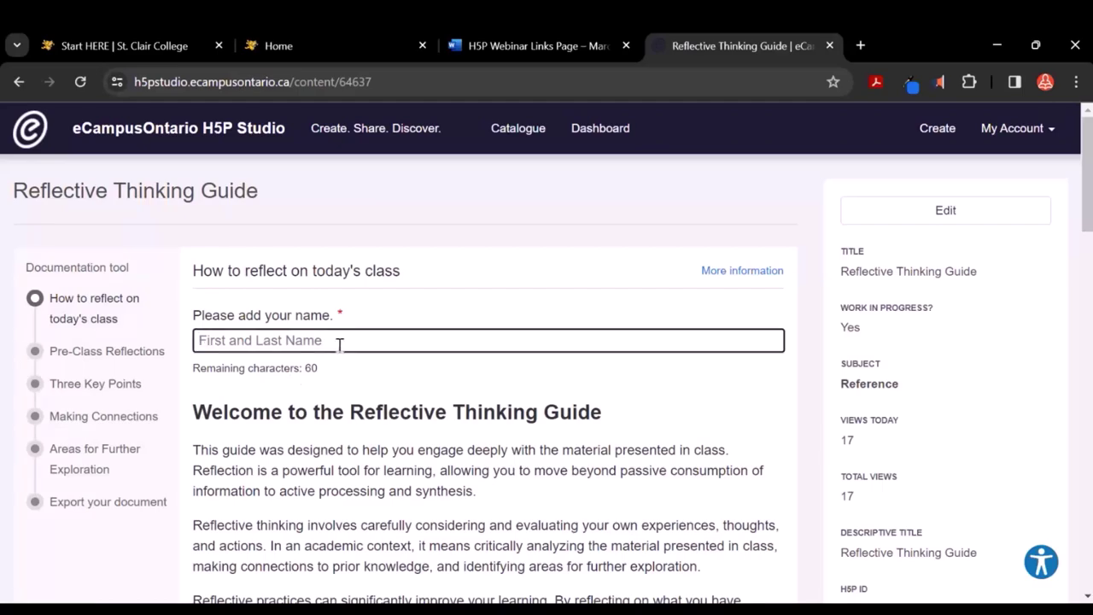
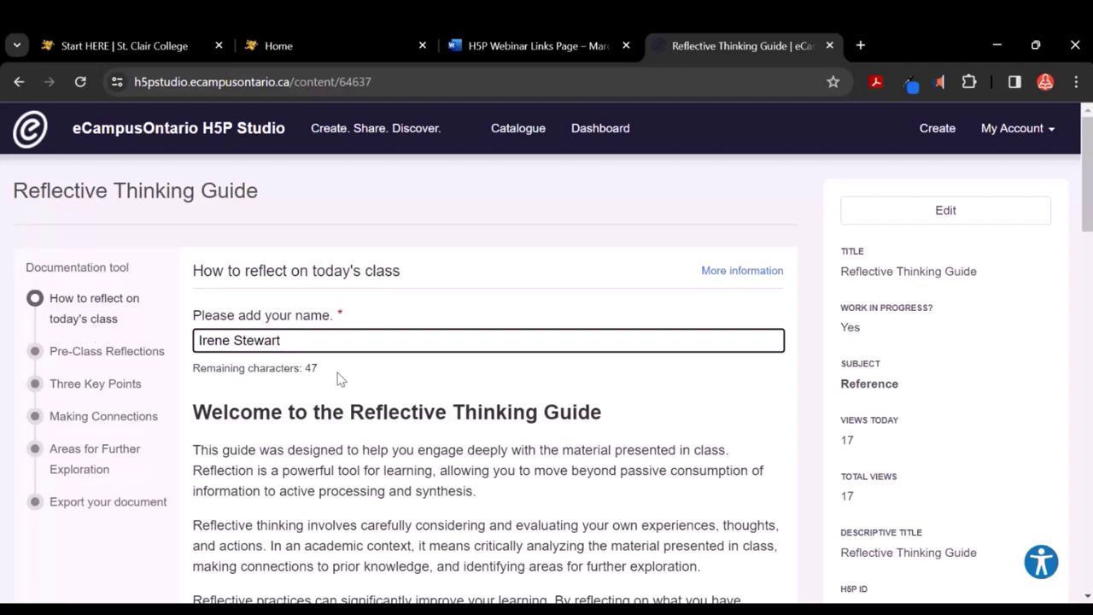
scroll(469, 413, "down", 2)
scroll(469, 414, "down", 1)
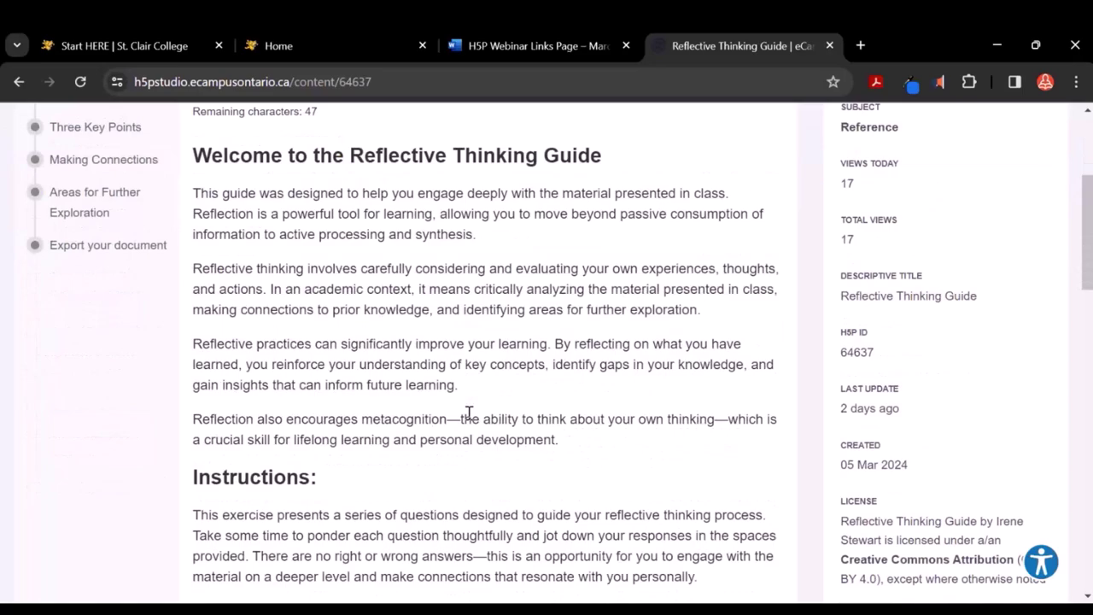
scroll(469, 413, "up", 1)
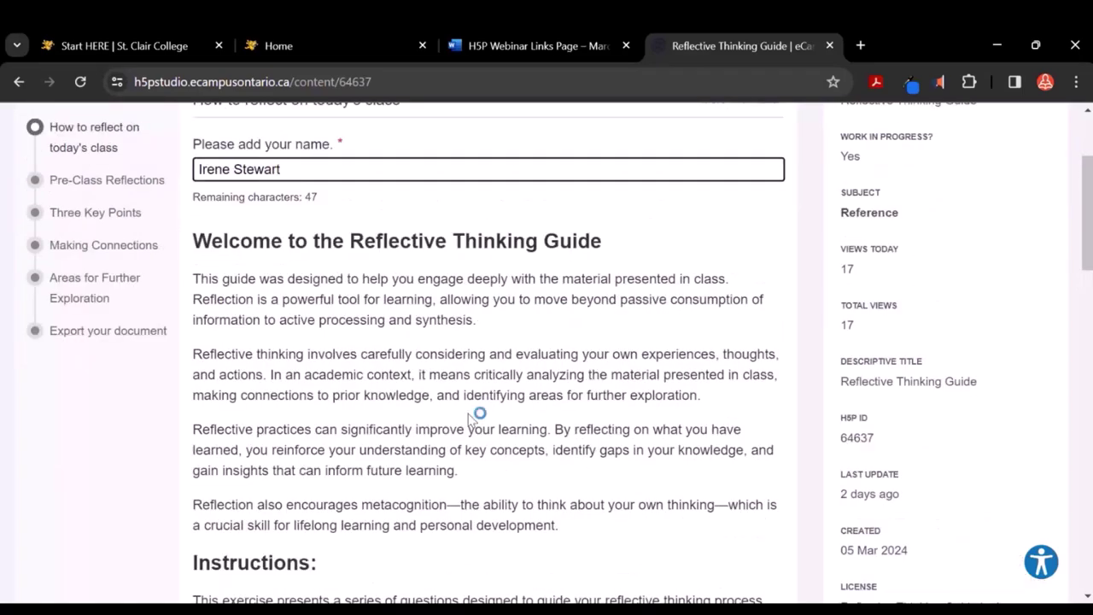
scroll(469, 415, "down", 2)
scroll(469, 415, "up", 2)
scroll(468, 423, "down", 3)
scroll(460, 436, "up", 1)
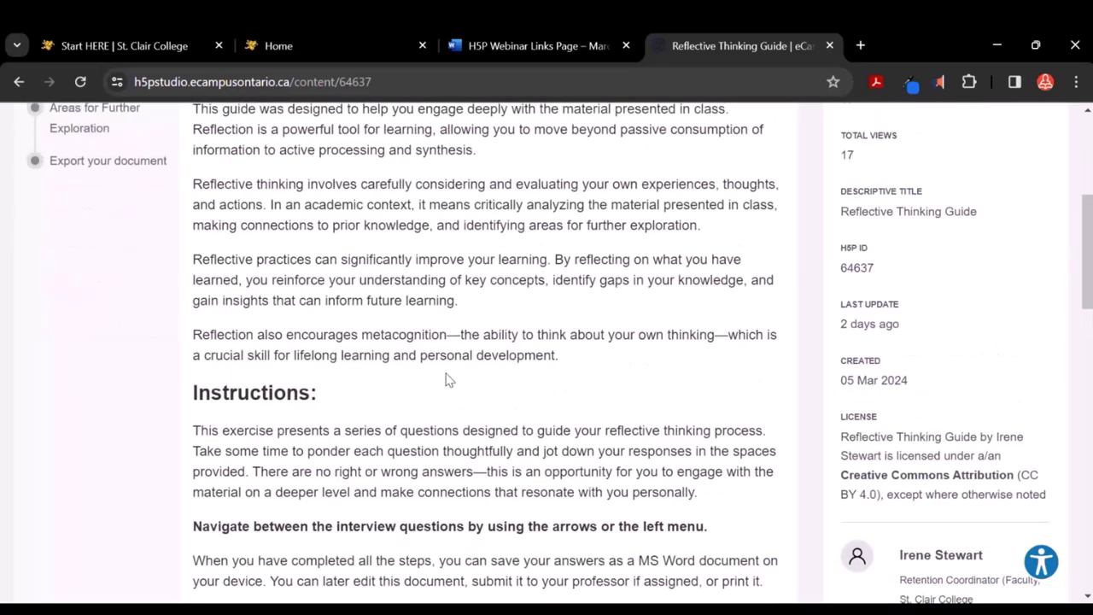
scroll(448, 381, "up", 2)
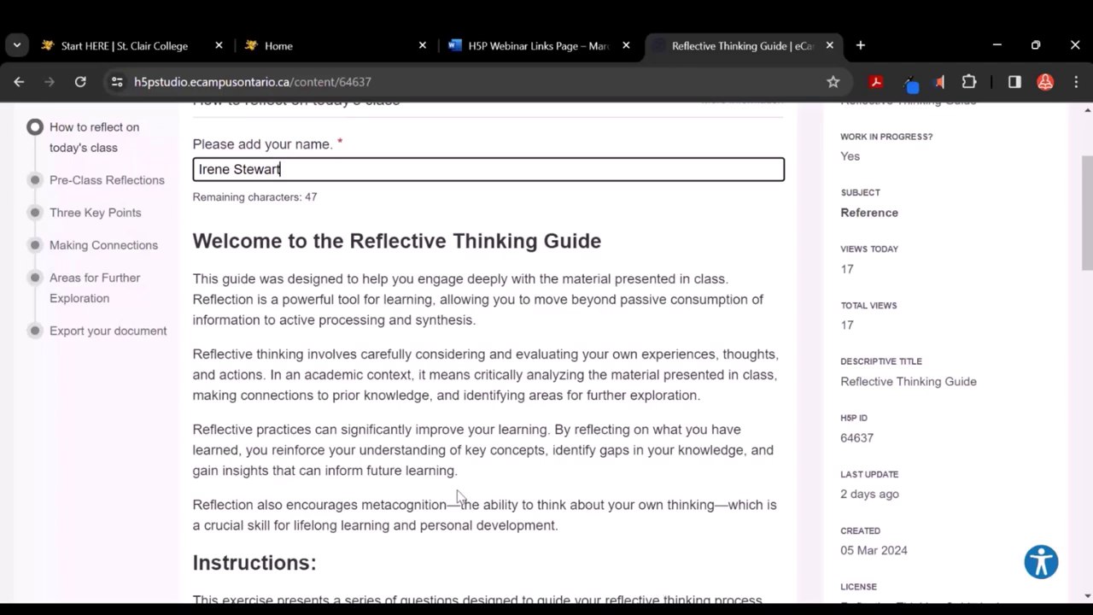
scroll(458, 498, "down", 3)
scroll(457, 490, "down", 3)
scroll(453, 494, "up", 7)
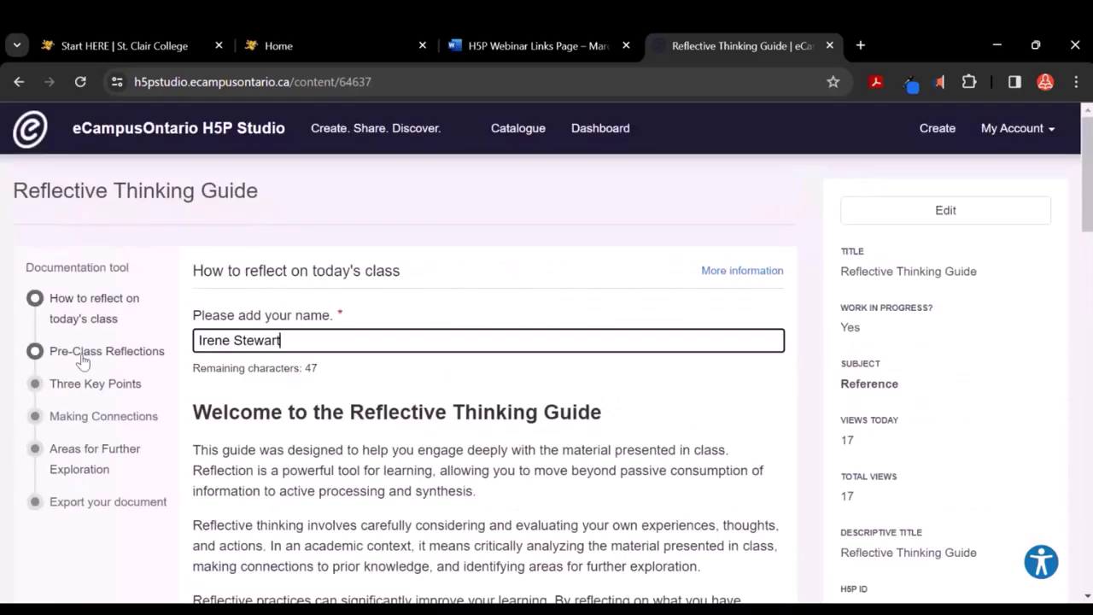
scroll(527, 351, "down", 12)
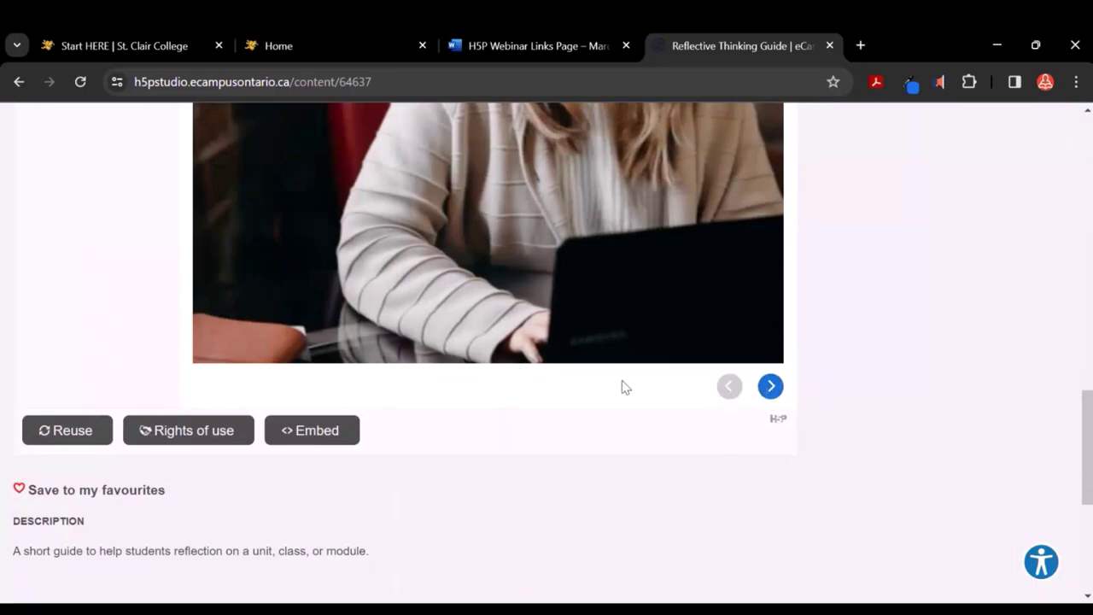
scroll(624, 398, "up", 6)
scroll(624, 398, "up", 7)
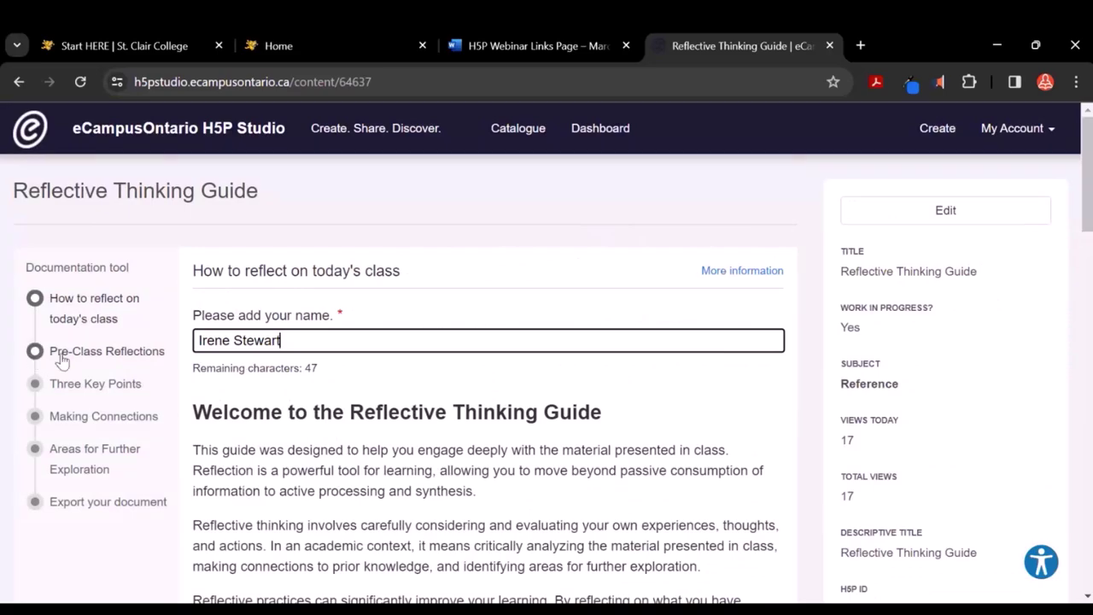
Answer both Pre-Class Reflections questions with 'x', then go to Three Key Points
left_click(66, 351)
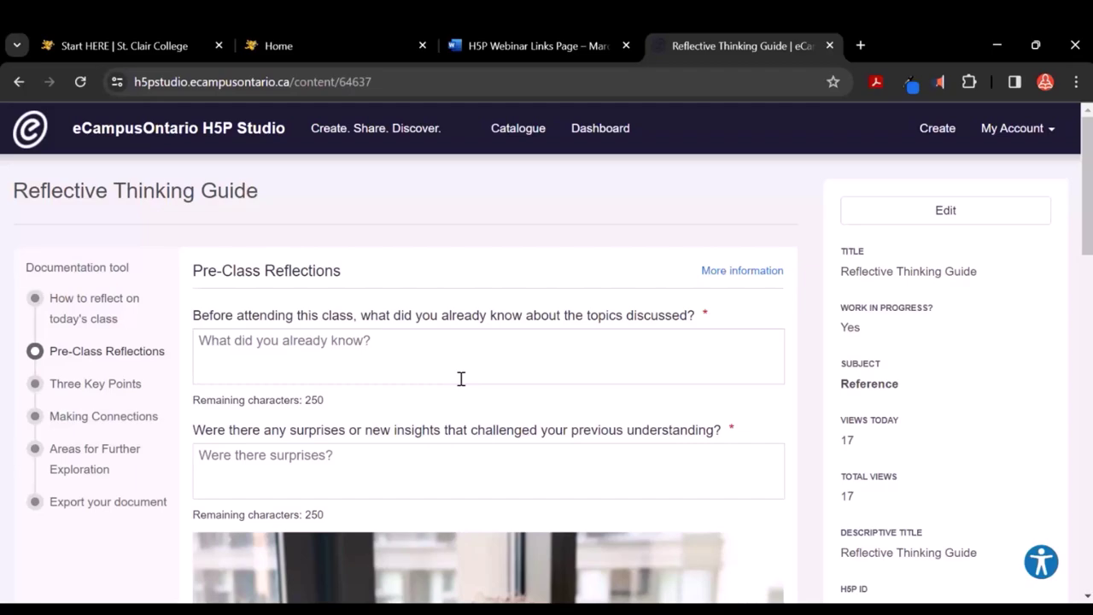
left_click(418, 341)
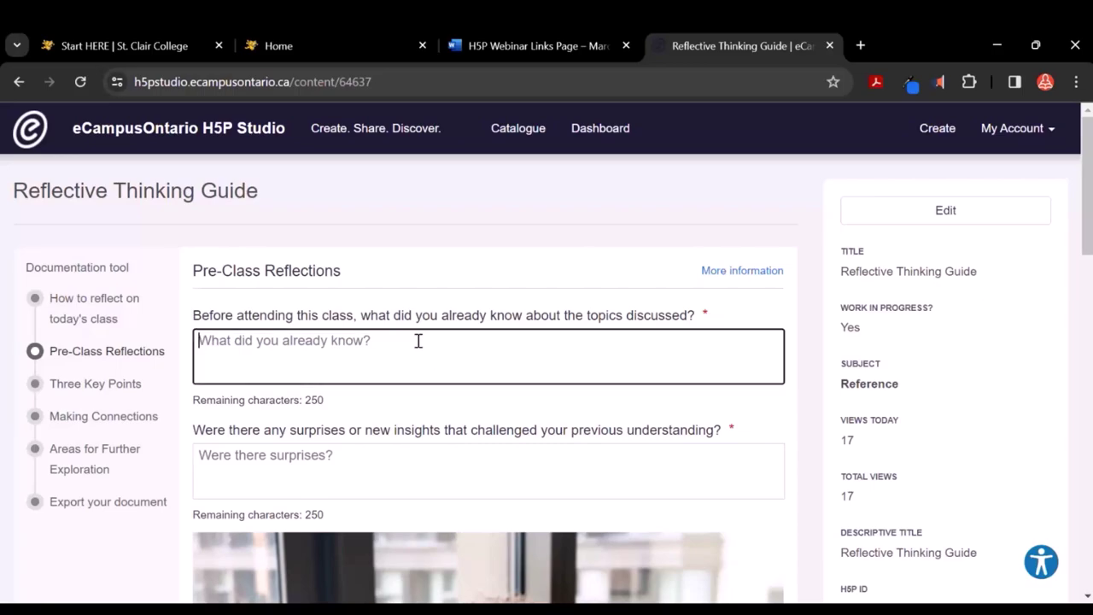
type("x")
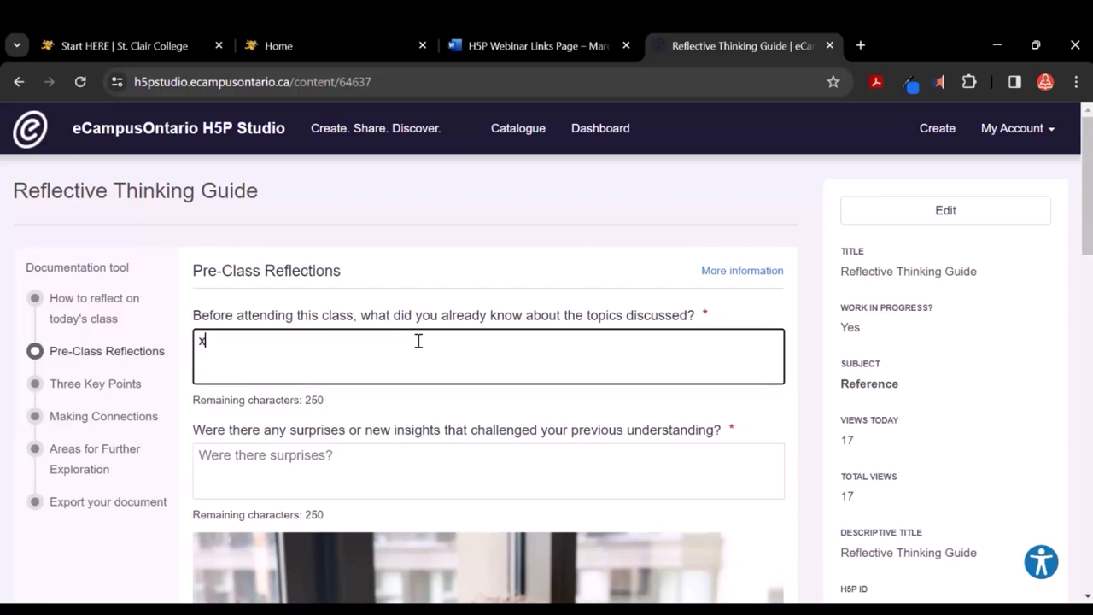
scroll(419, 341, "down", 1)
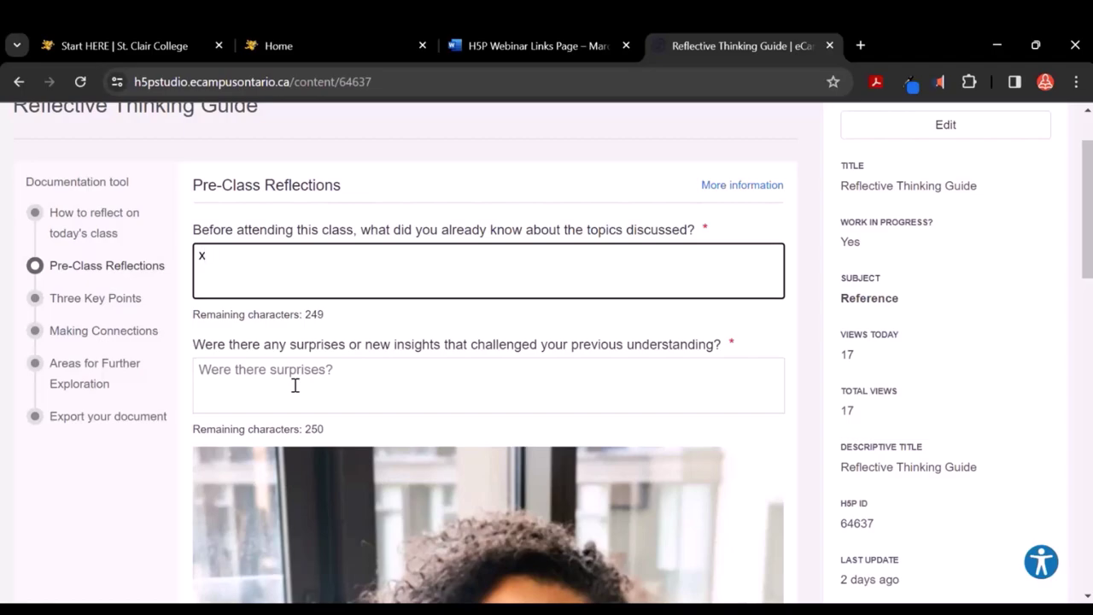
type("x")
left_click(291, 373)
type("x")
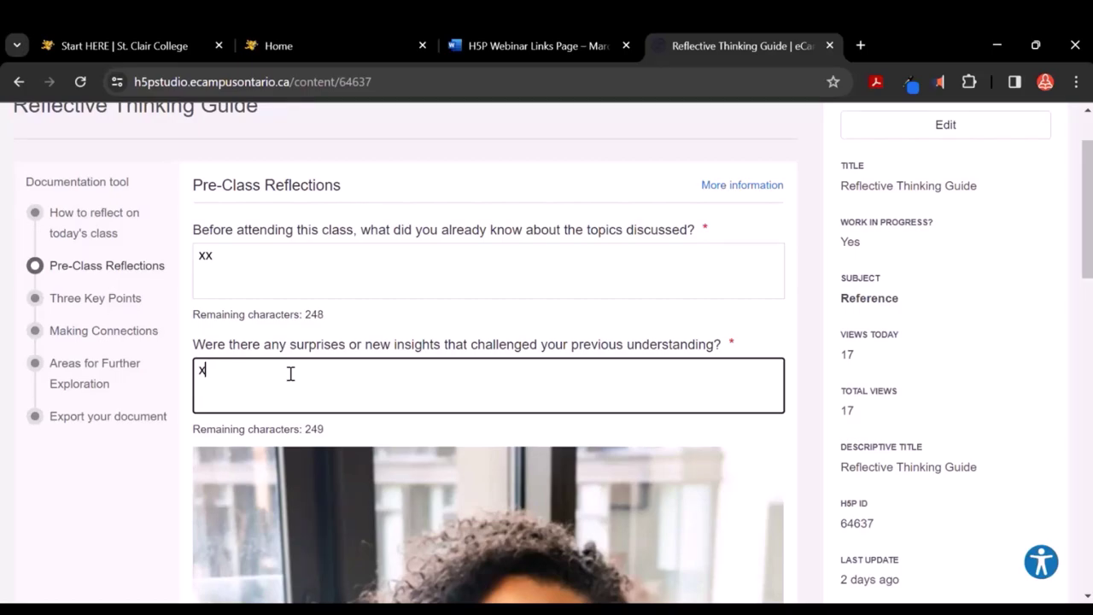
left_click(103, 306)
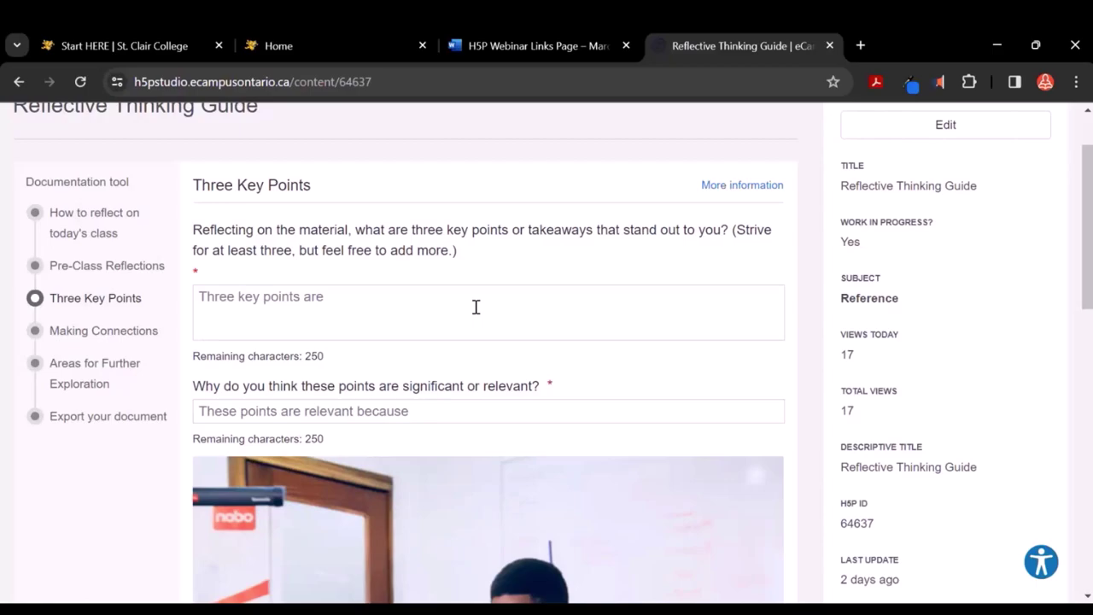
Answer both Three Key Points questions with 'x'
left_click(368, 300)
type("x")
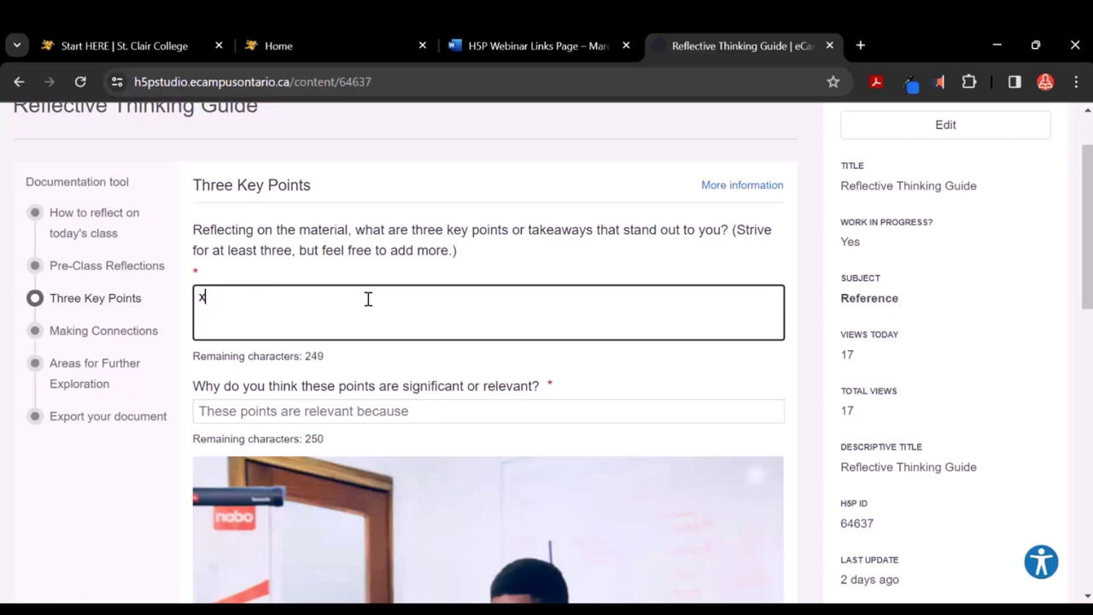
left_click(309, 414)
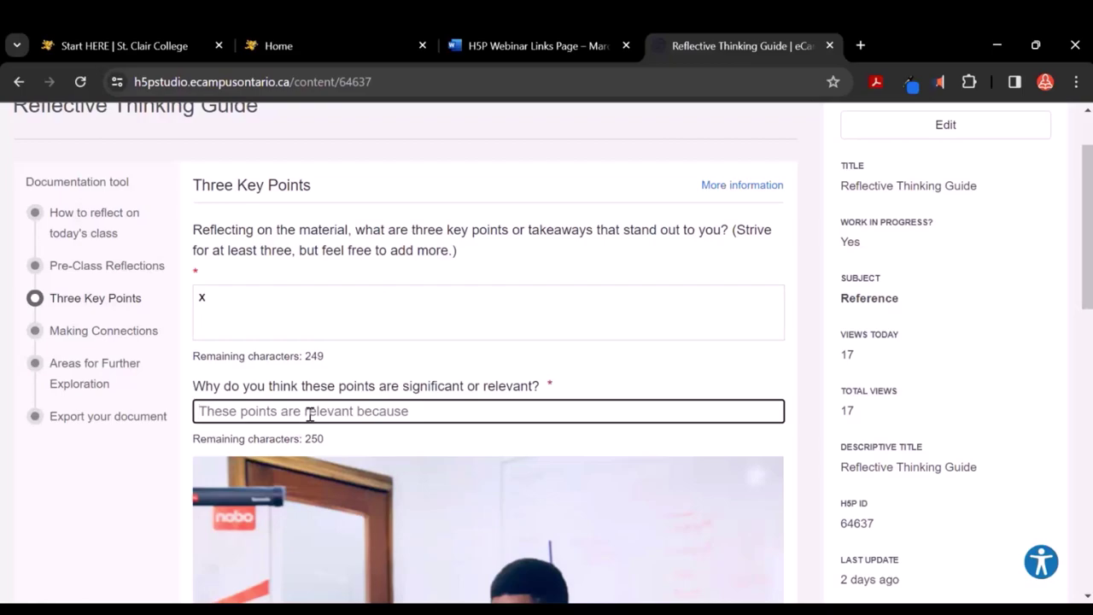
type("x")
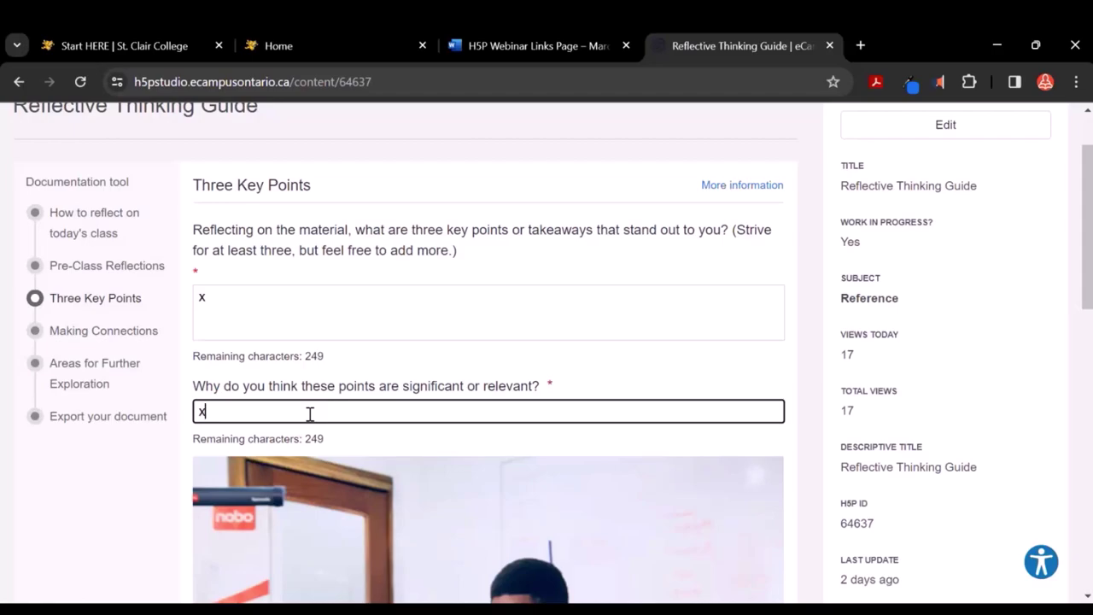
Answer both Making Connections questions with 'x' and move to Areas for Further Exploration
left_click(79, 336)
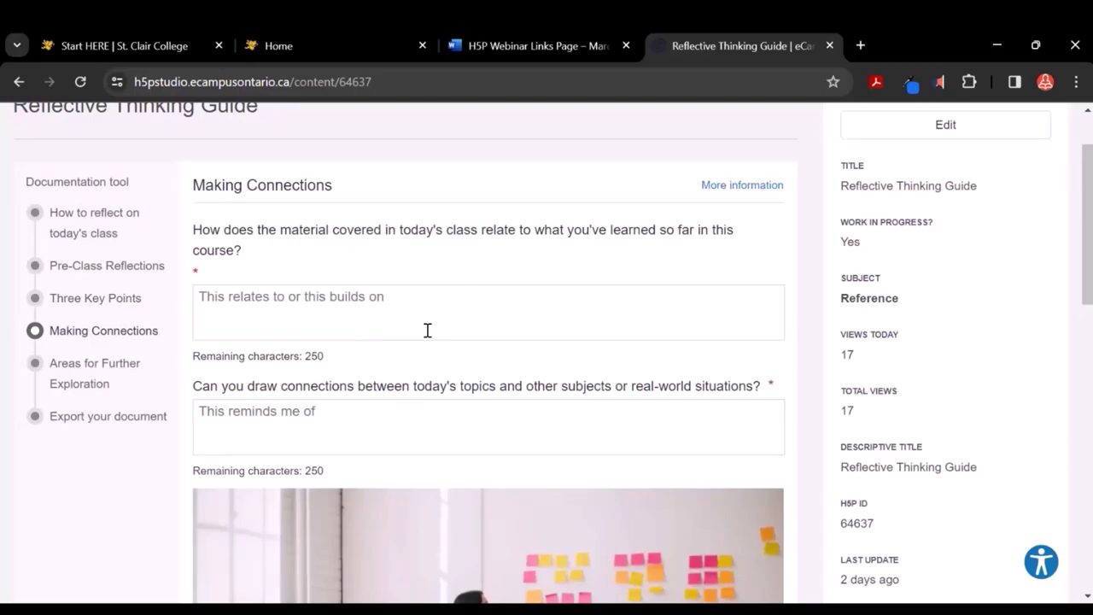
left_click(299, 305)
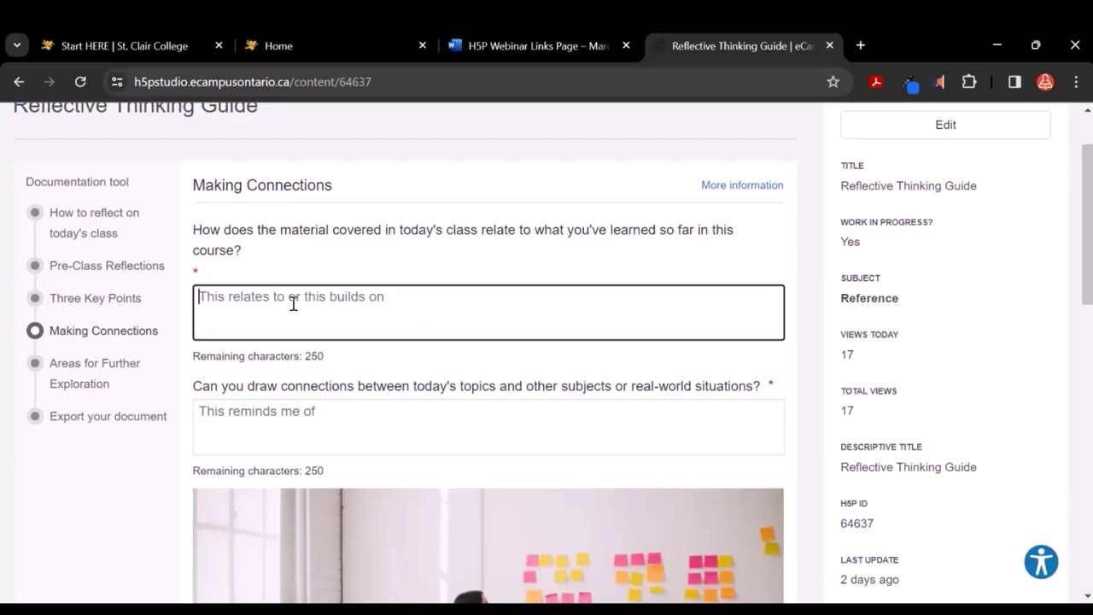
type("x")
left_click(303, 410)
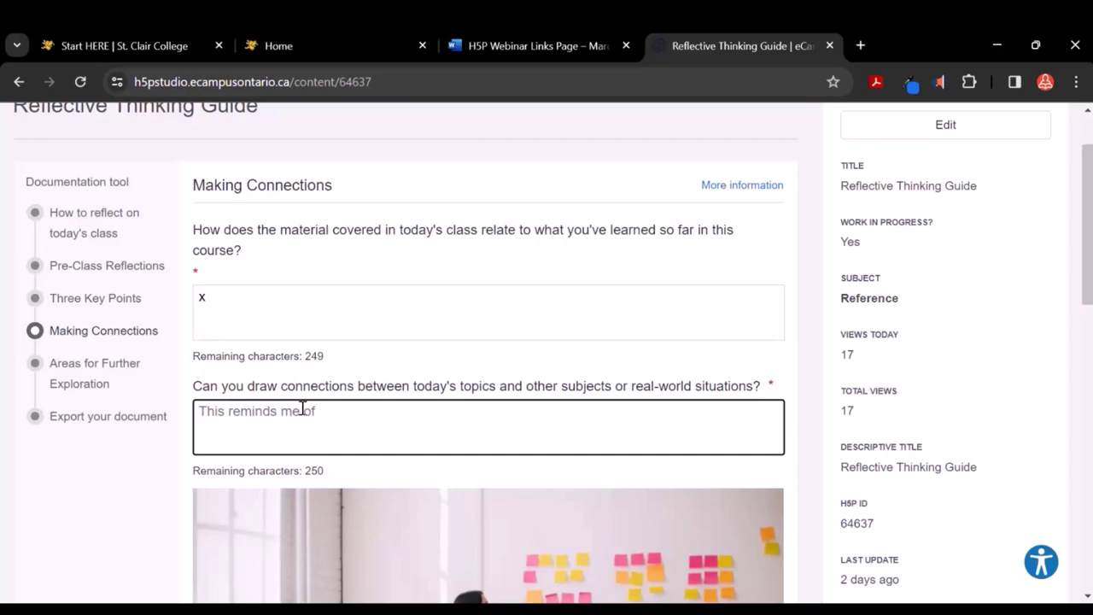
type("x")
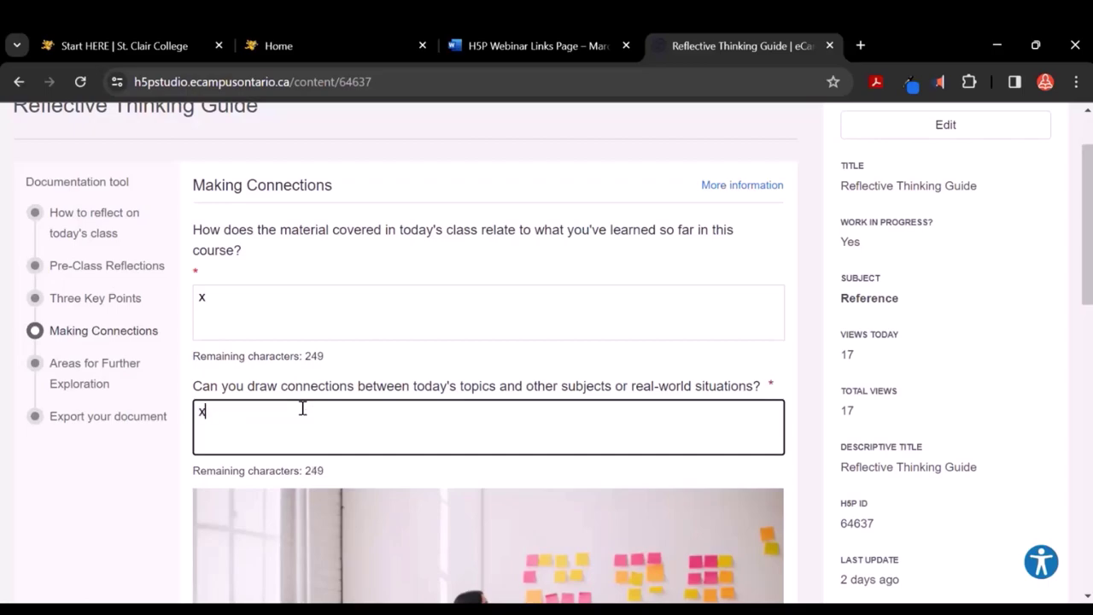
left_click(98, 371)
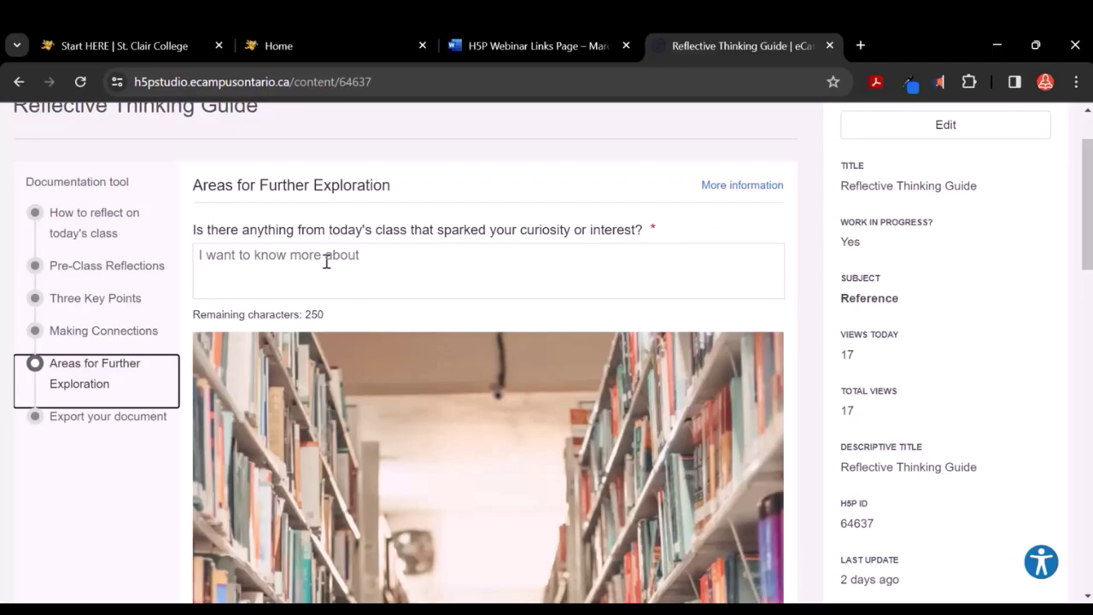
Answer the curiosity question with x, then go to the Export your document page
left_click(278, 261)
type("x")
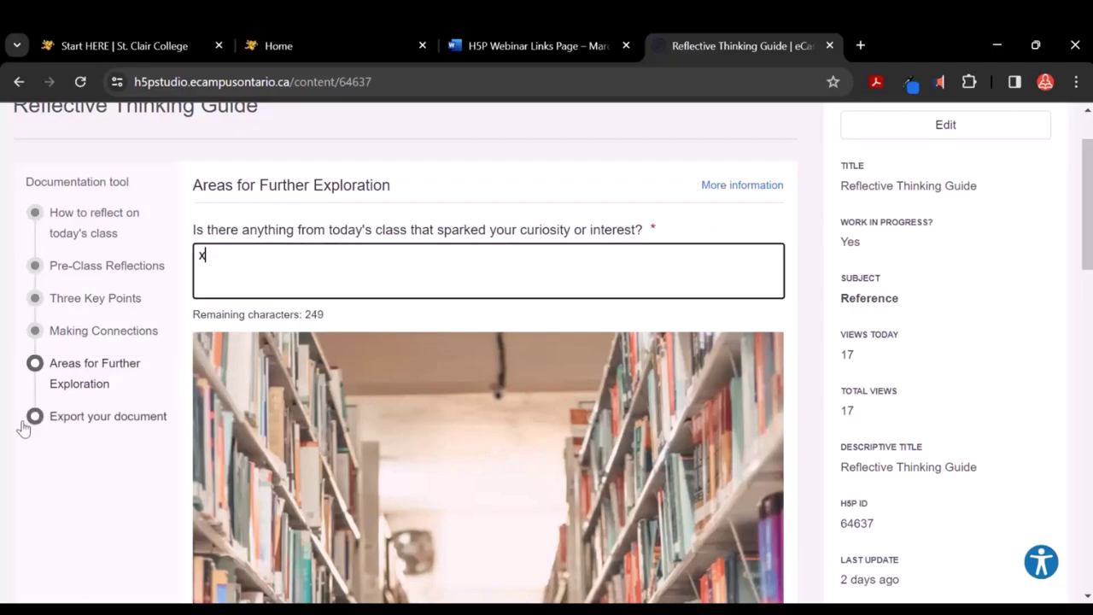
left_click(68, 425)
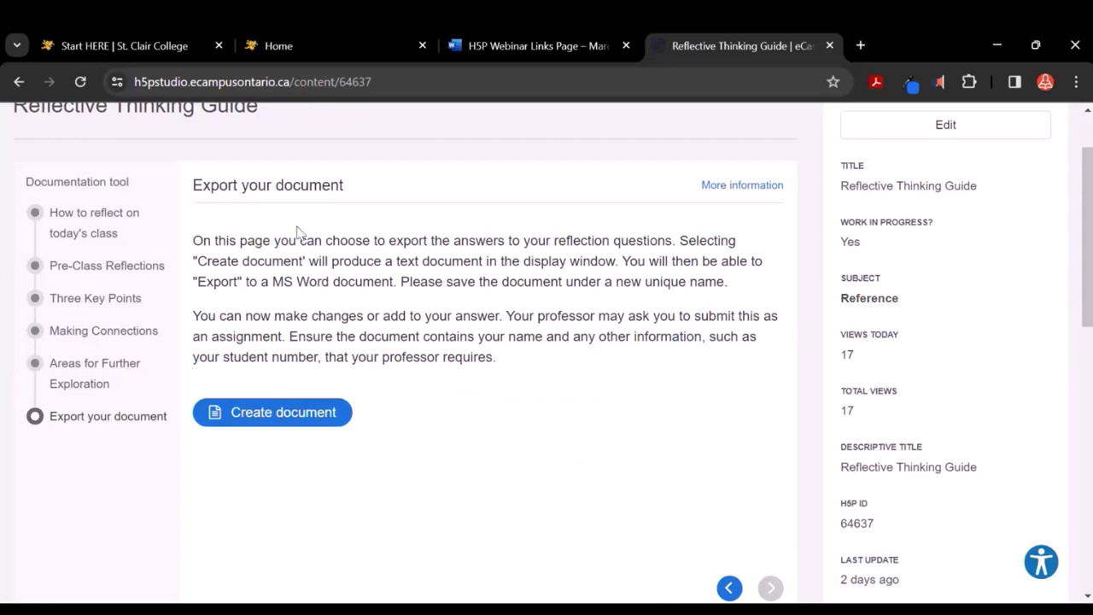
Generate the reflection document and scroll through its compiled questions and answers
left_click(264, 421)
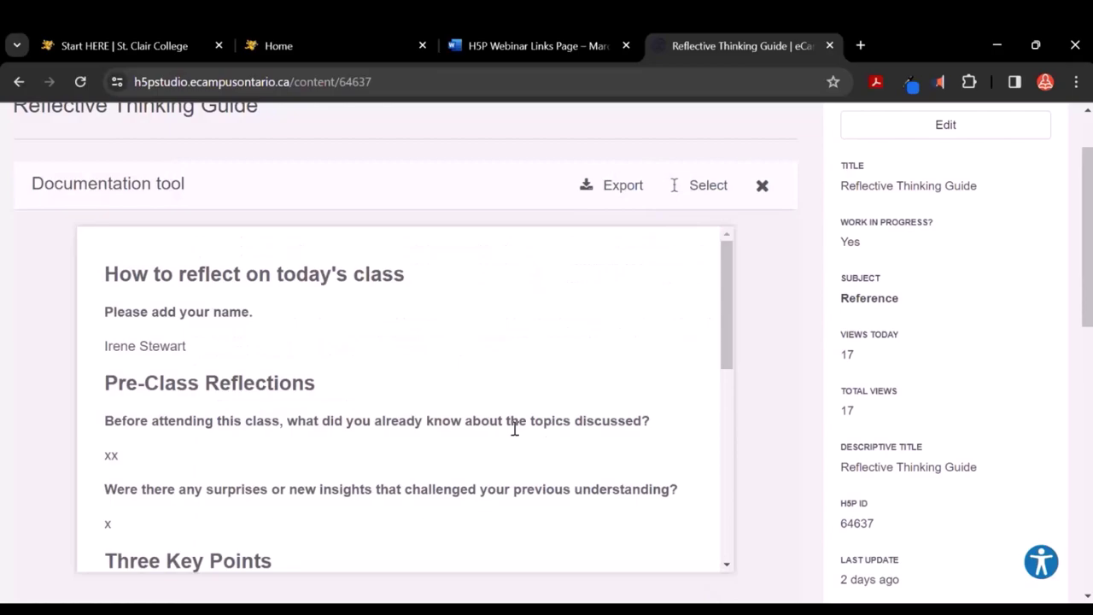
scroll(515, 428, "down", 2)
scroll(515, 428, "down", 6)
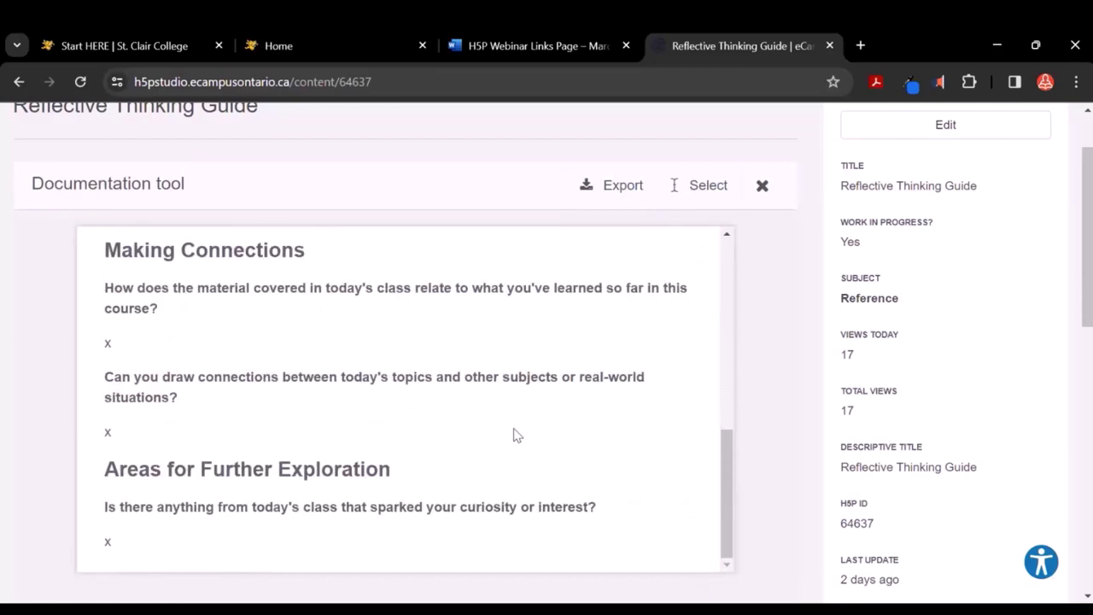
scroll(515, 435, "down", 1)
scroll(516, 435, "up", 4)
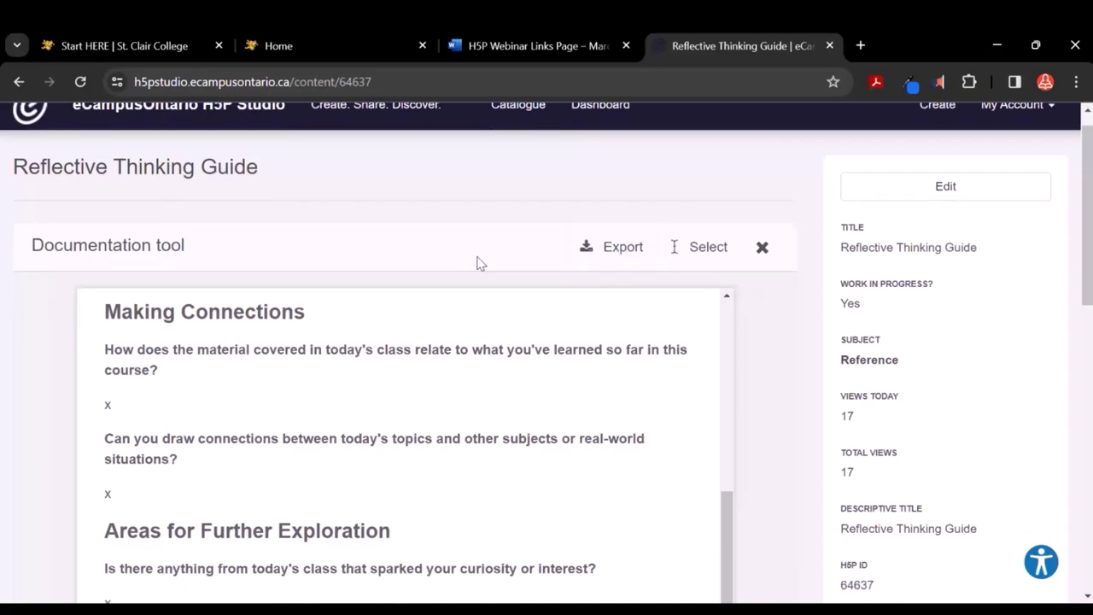
scroll(474, 262, "down", 4)
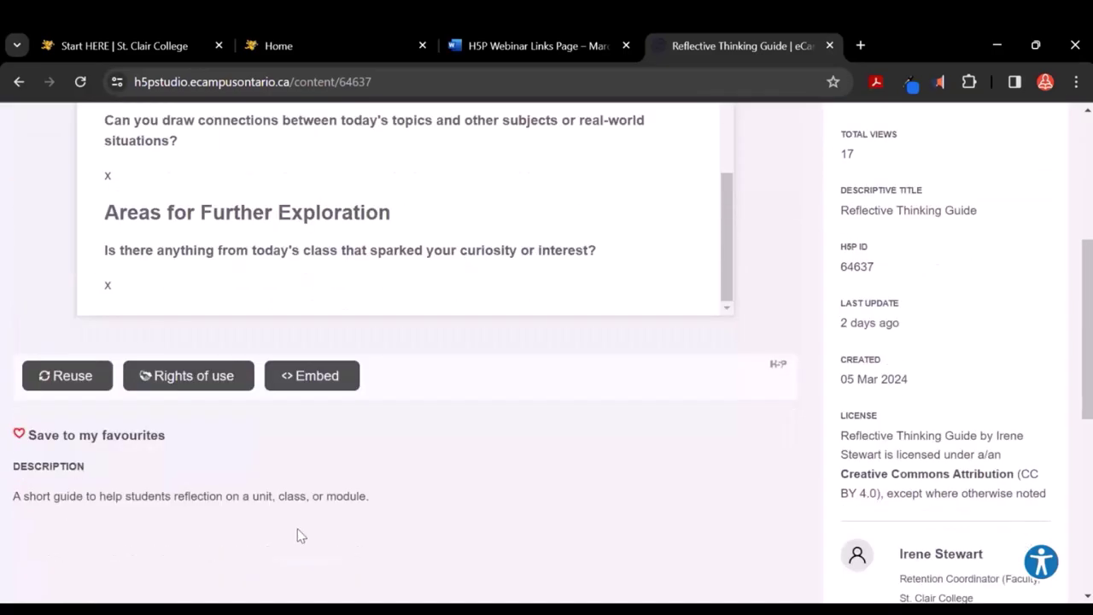
Download the Reflective Thinking Guide from the Reuse options as an .h5p file
left_click(75, 384)
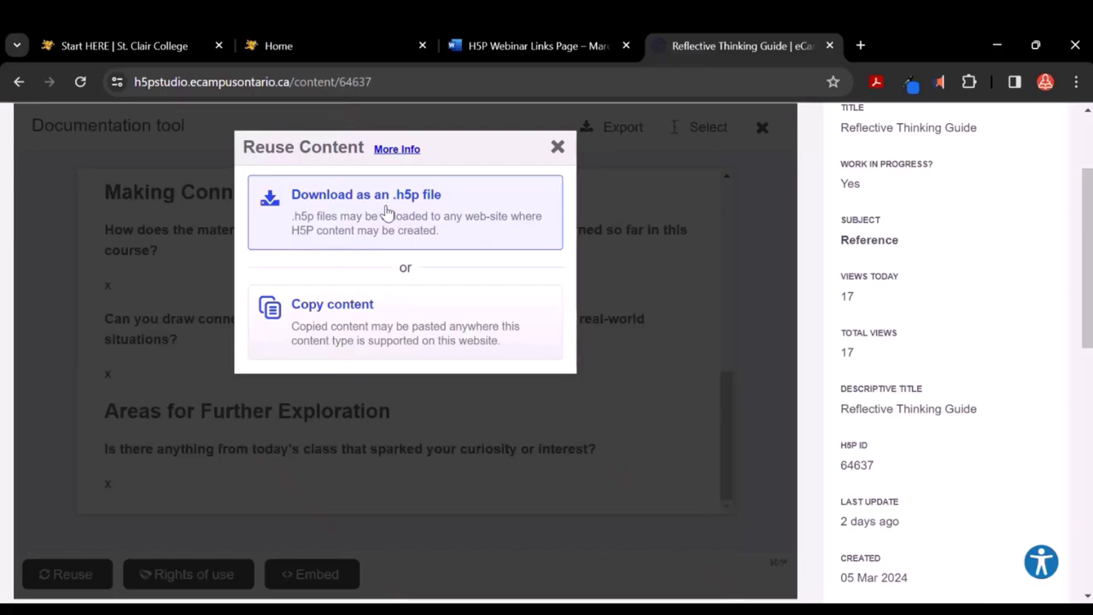
left_click(386, 211)
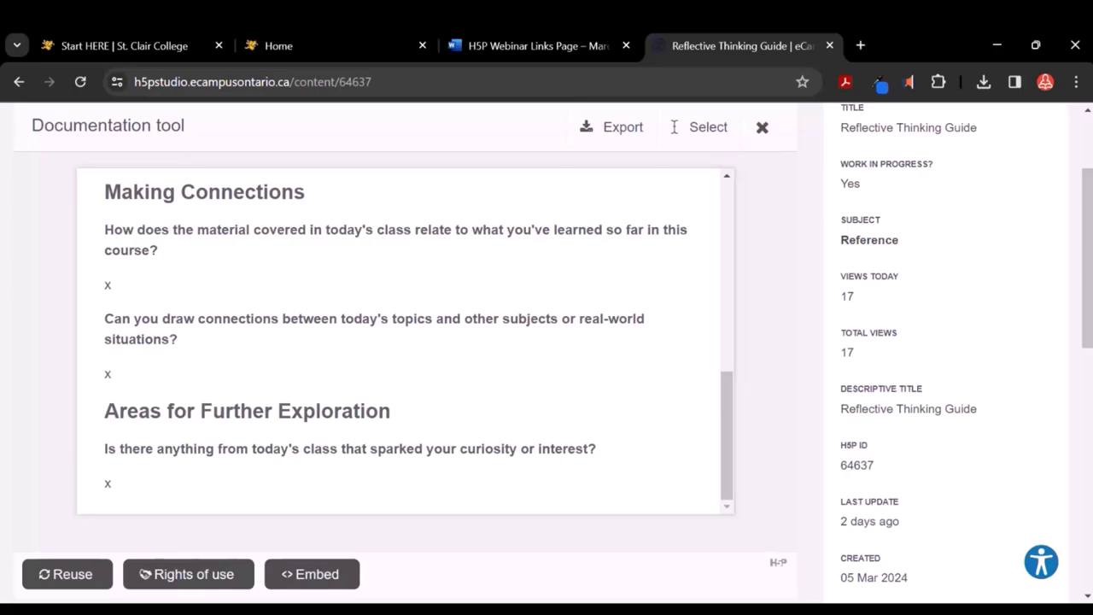
scroll(512, 259, "up", 7)
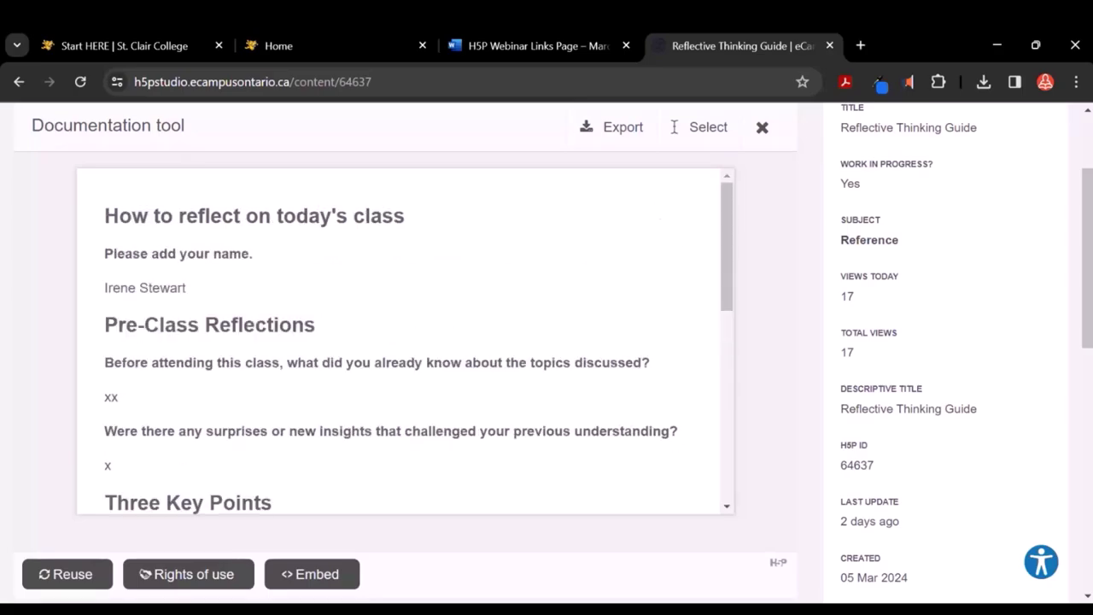
scroll(757, 390, "up", 2)
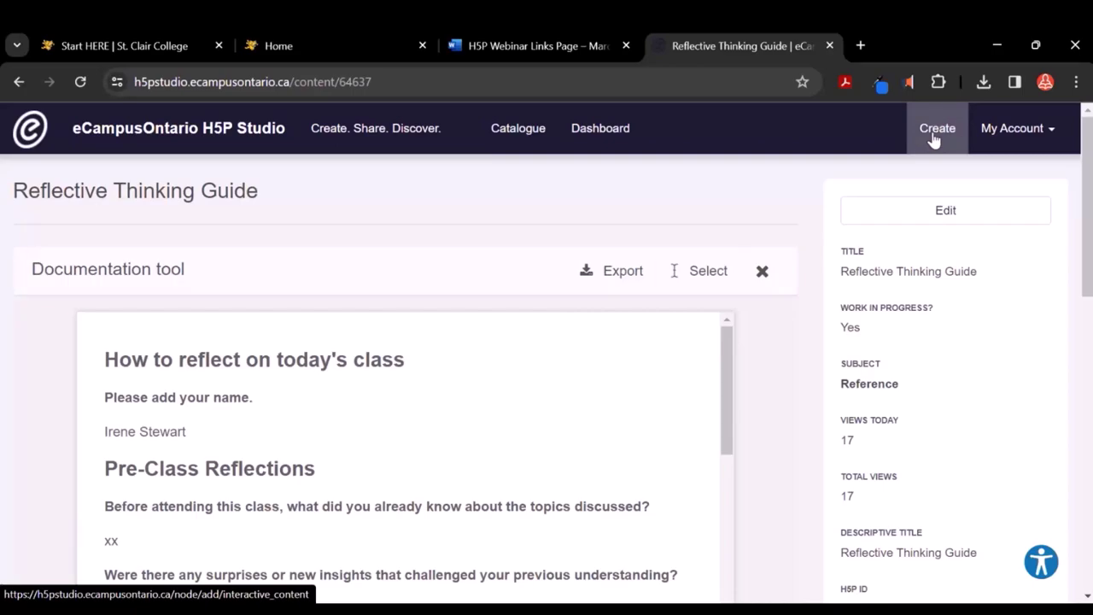
Start a new interactive content and switch the H5P Editor to Upload mode
left_click(935, 140)
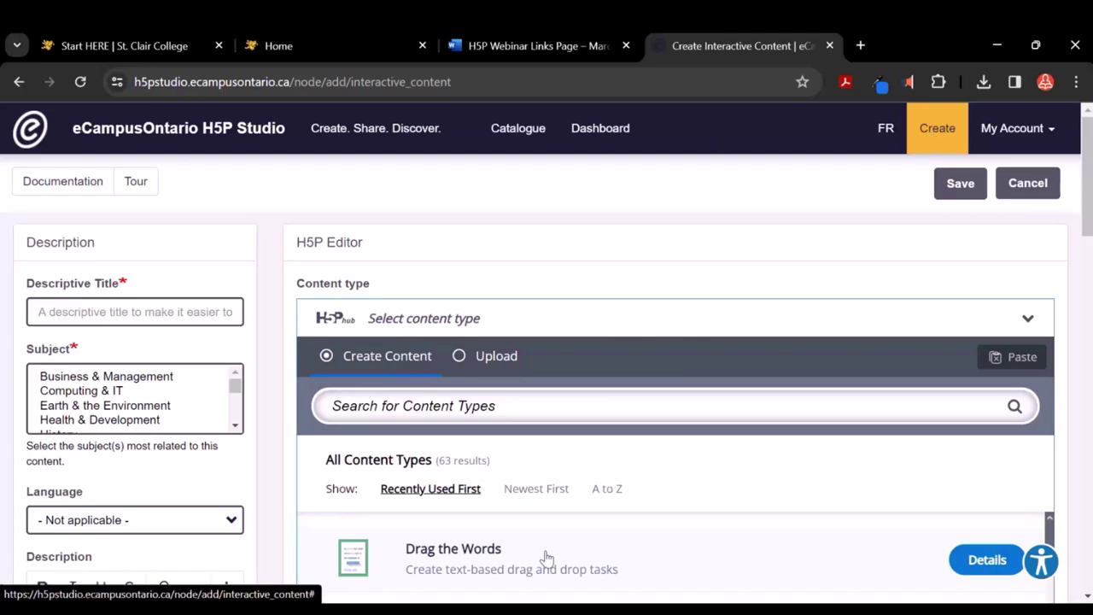
scroll(542, 558, "down", 2)
scroll(545, 560, "up", 1)
scroll(545, 561, "up", 2)
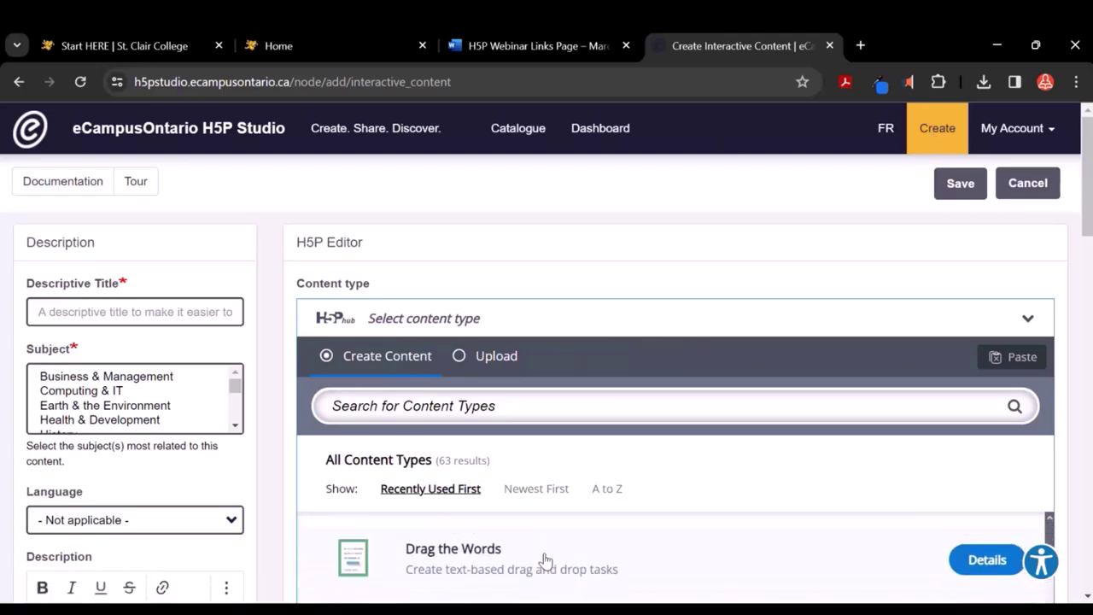
left_click(459, 359)
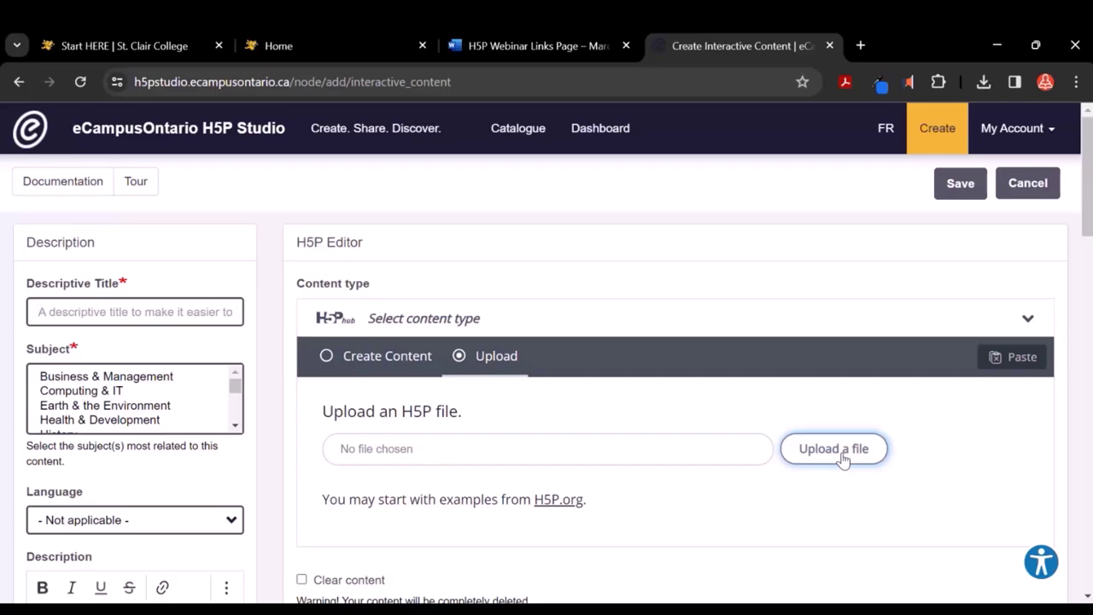
Upload interactive-content-64637.h5p from Downloads and load it into the editor
left_click(842, 458)
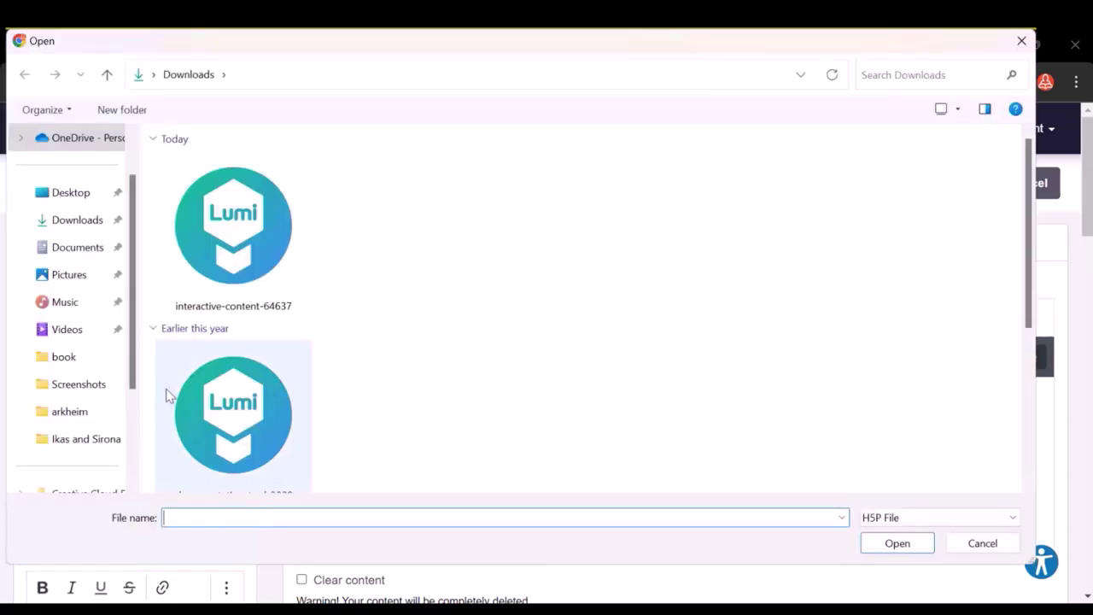
left_click(236, 272)
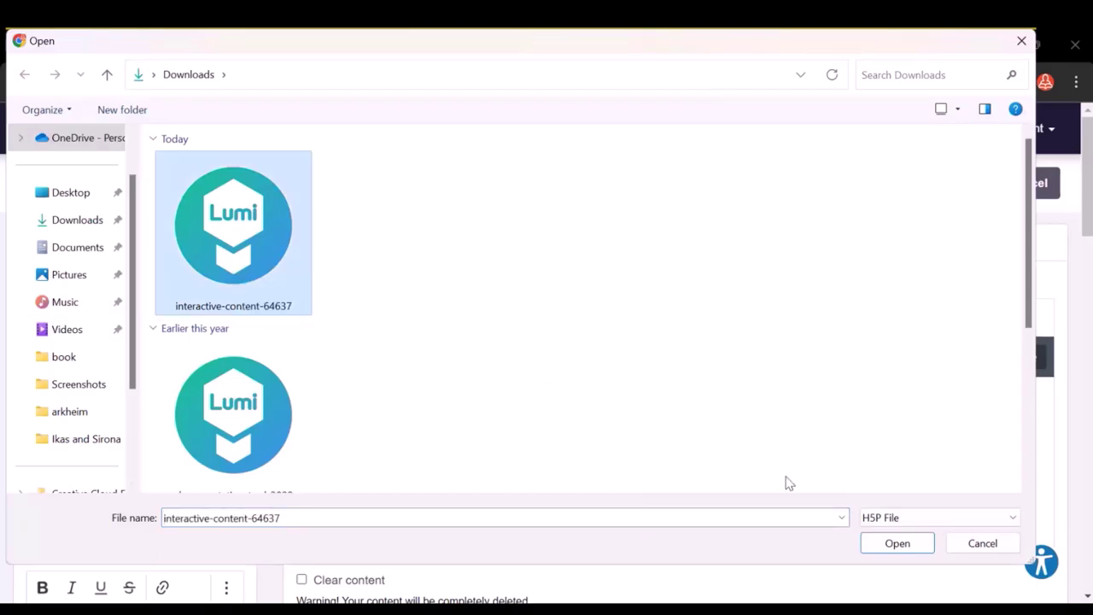
left_click(894, 545)
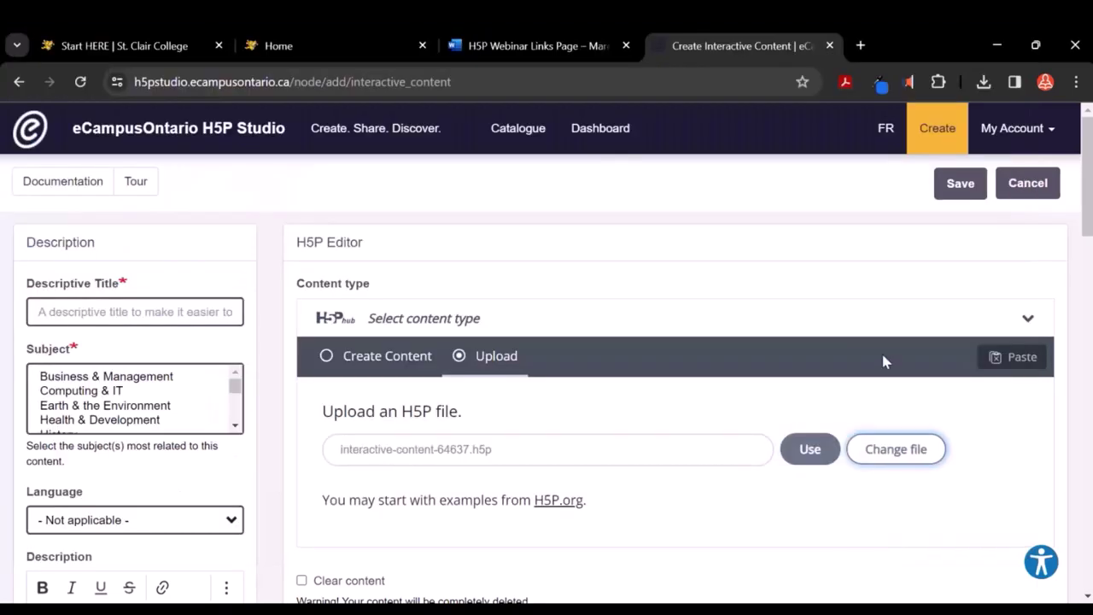
left_click(811, 453)
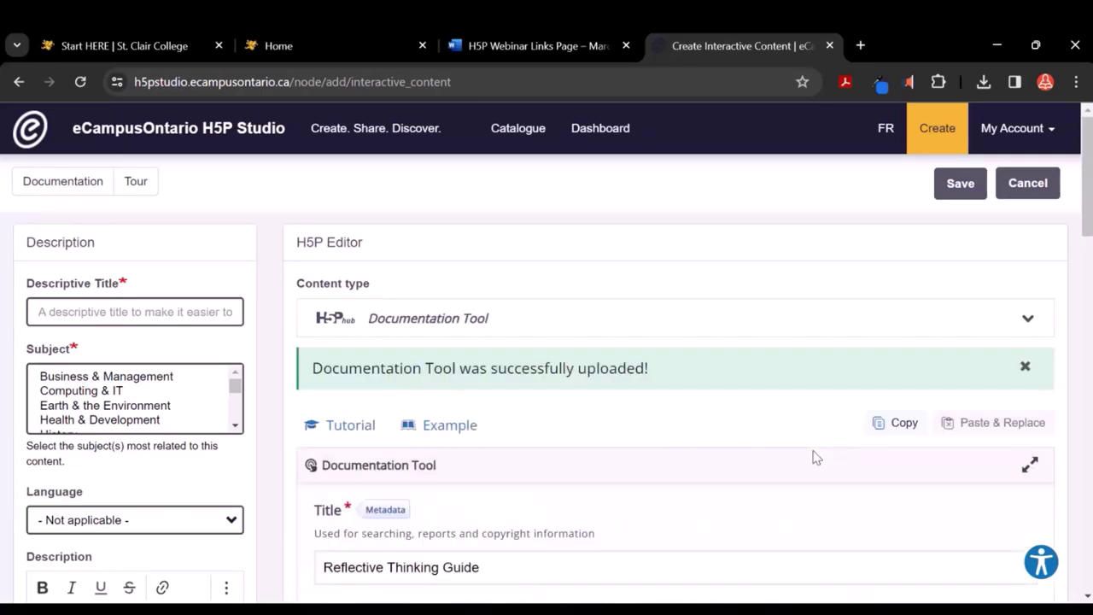
scroll(815, 457, "down", 5)
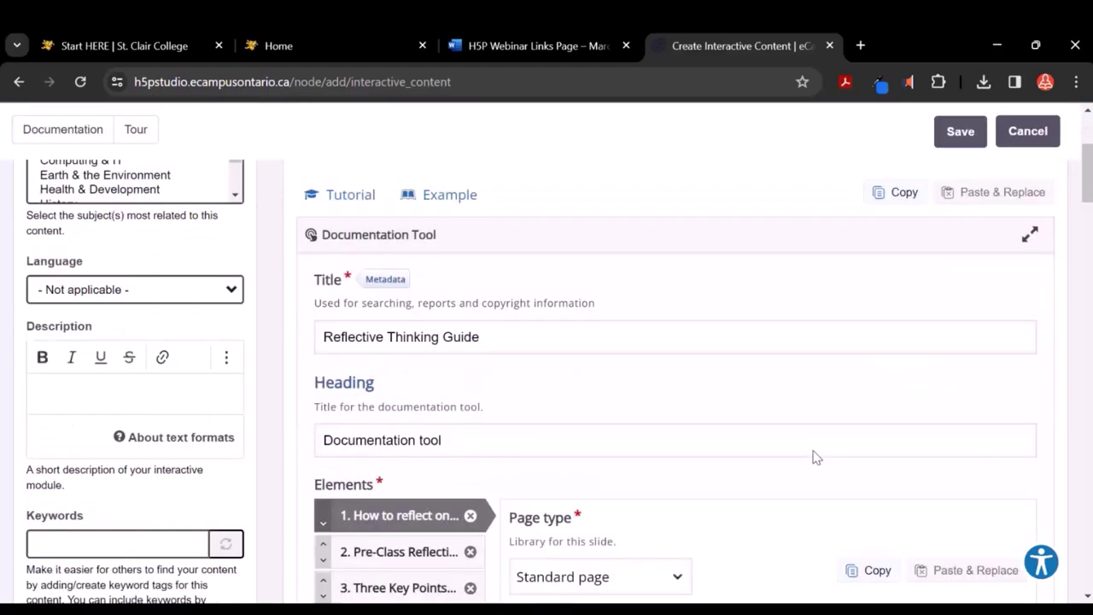
scroll(814, 457, "down", 5)
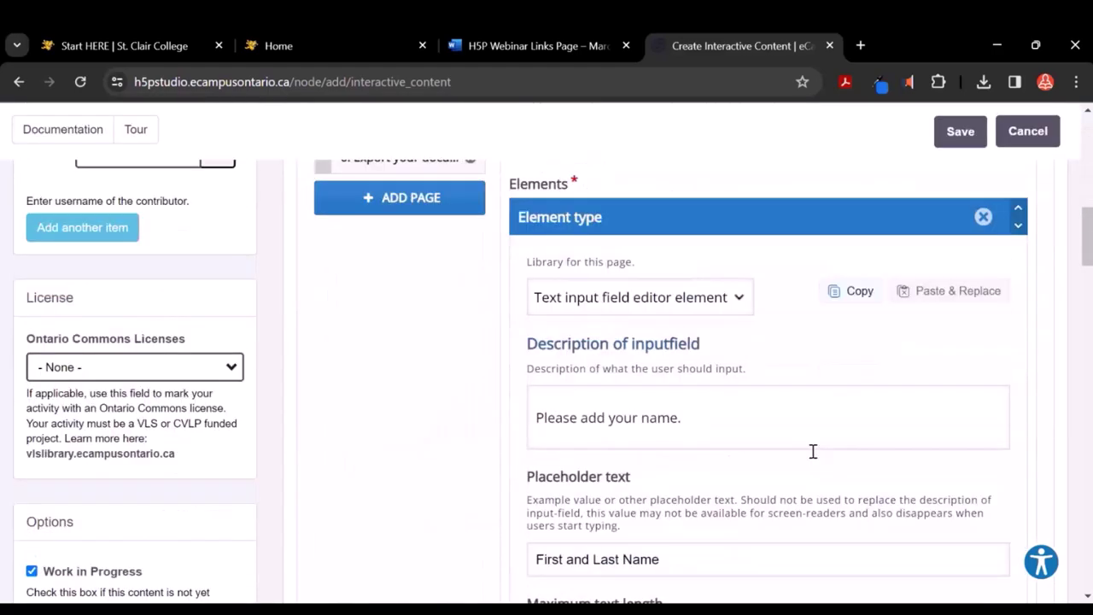
scroll(814, 457, "down", 8)
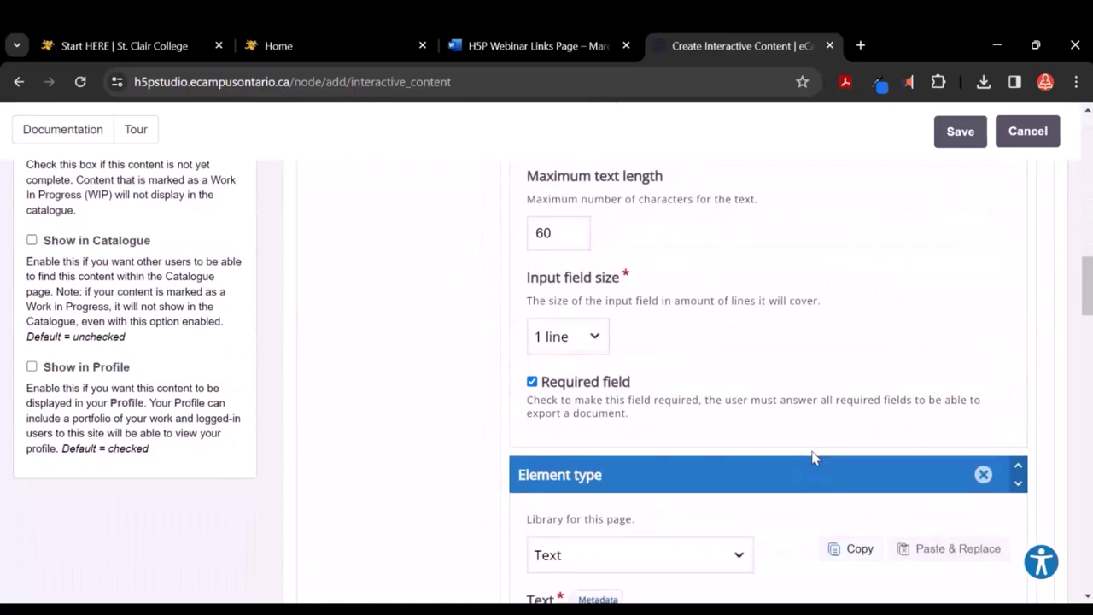
scroll(814, 459, "down", 6)
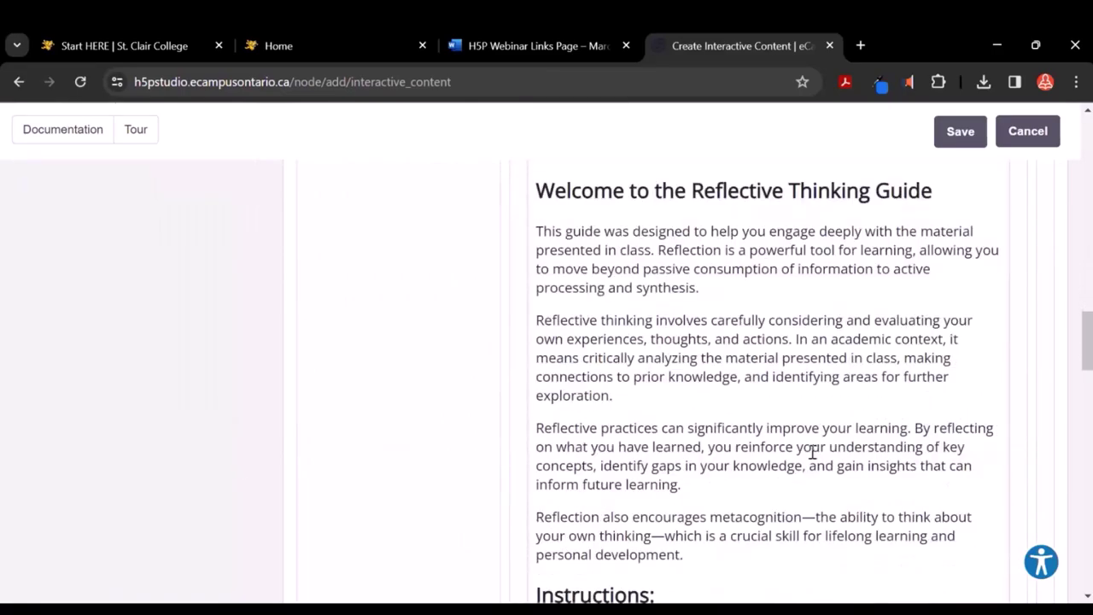
scroll(810, 454, "down", 10)
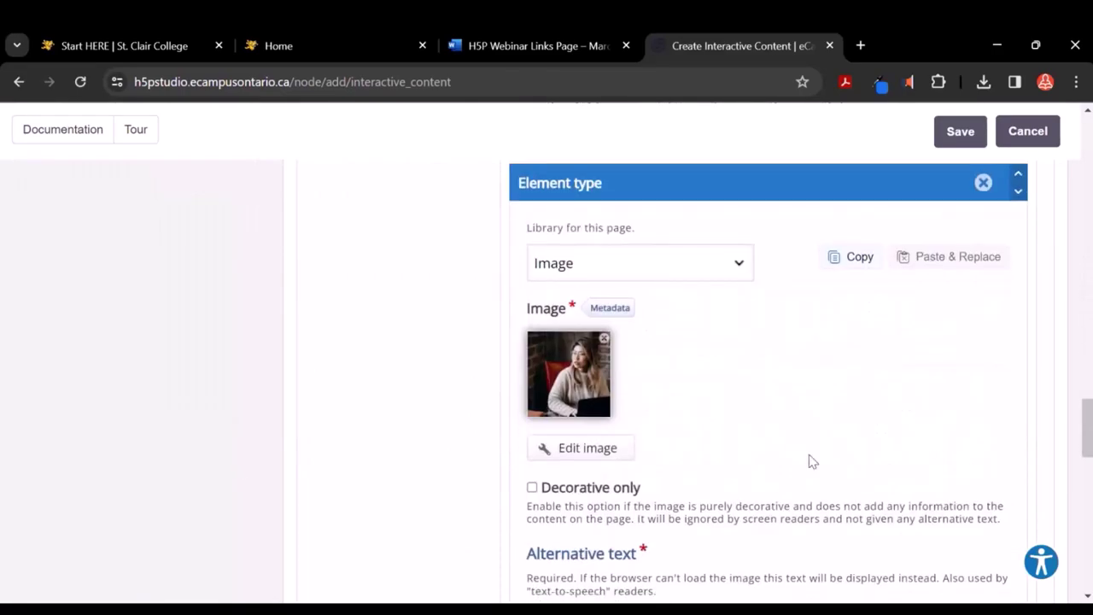
scroll(810, 461, "up", 20)
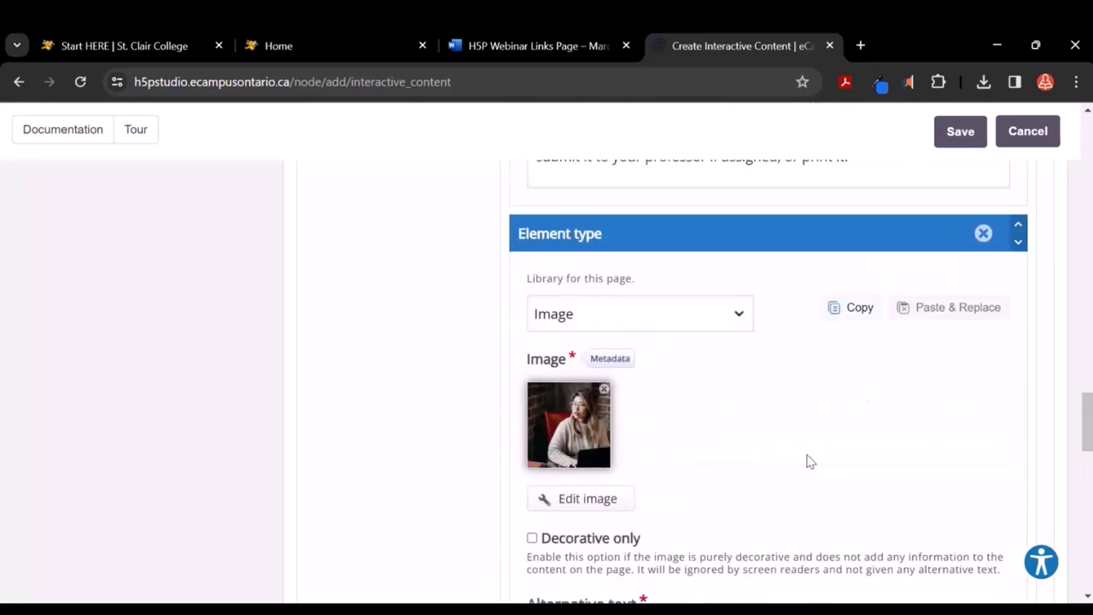
scroll(810, 461, "up", 20)
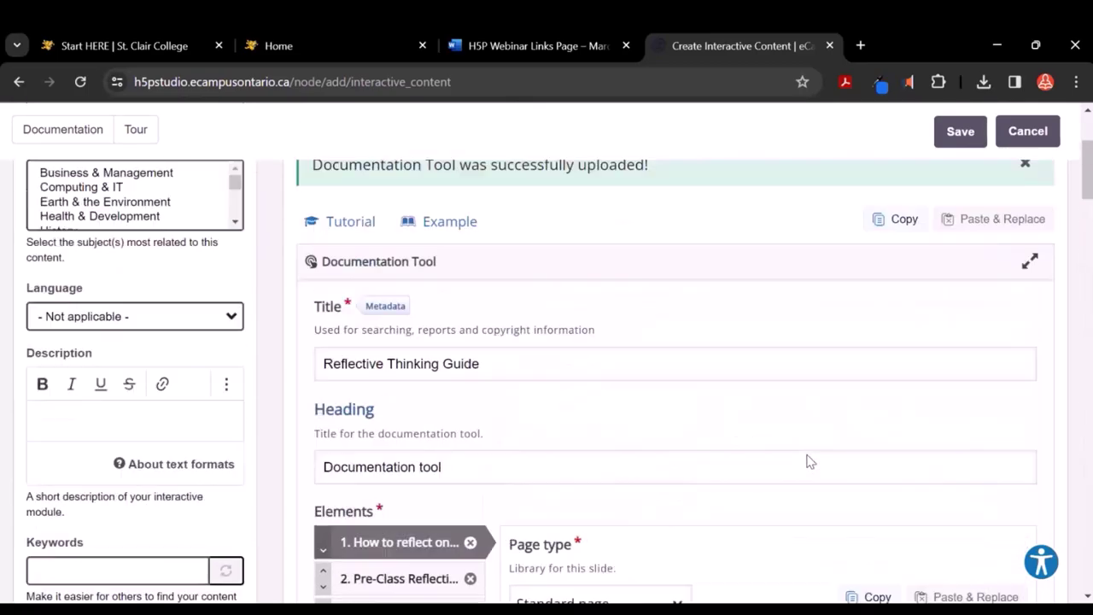
scroll(810, 461, "down", 1)
scroll(810, 462, "up", 3)
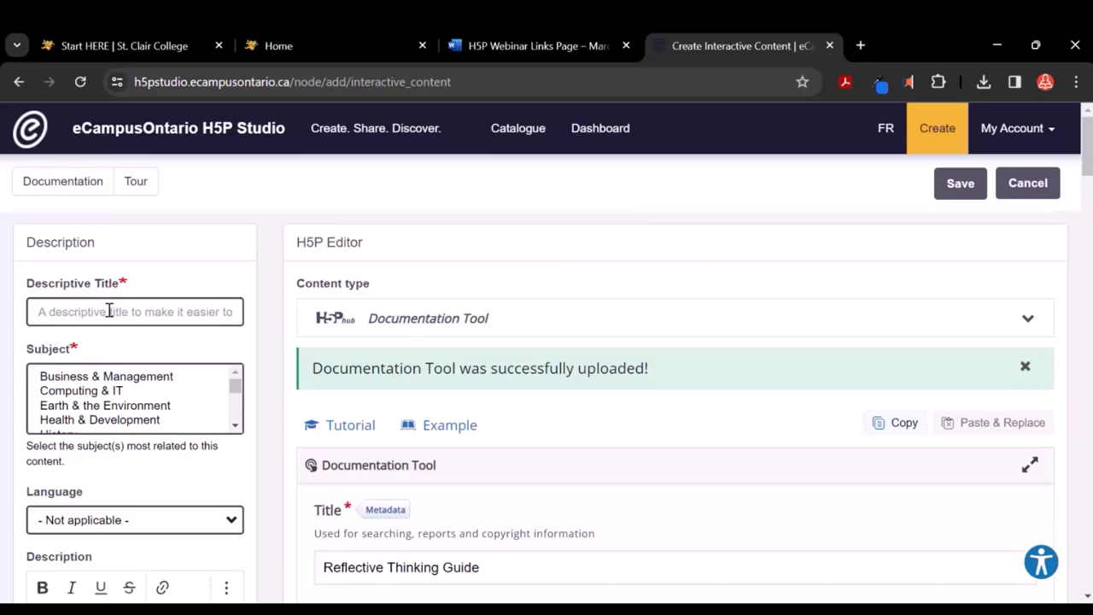
Title the content 'The Writing Process Reflection'
left_click(109, 311)
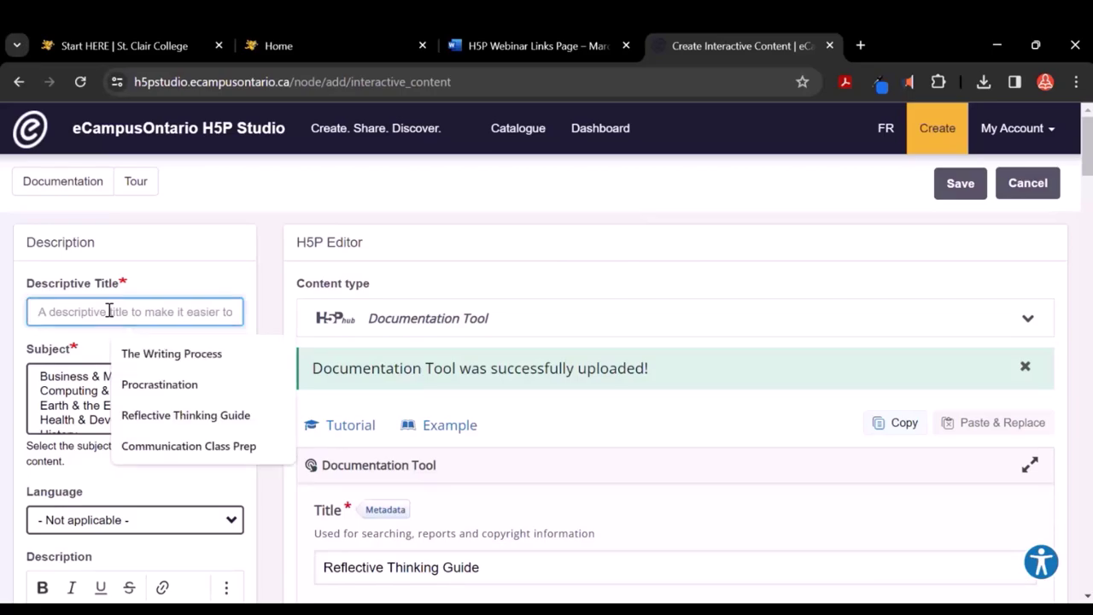
left_click(148, 354)
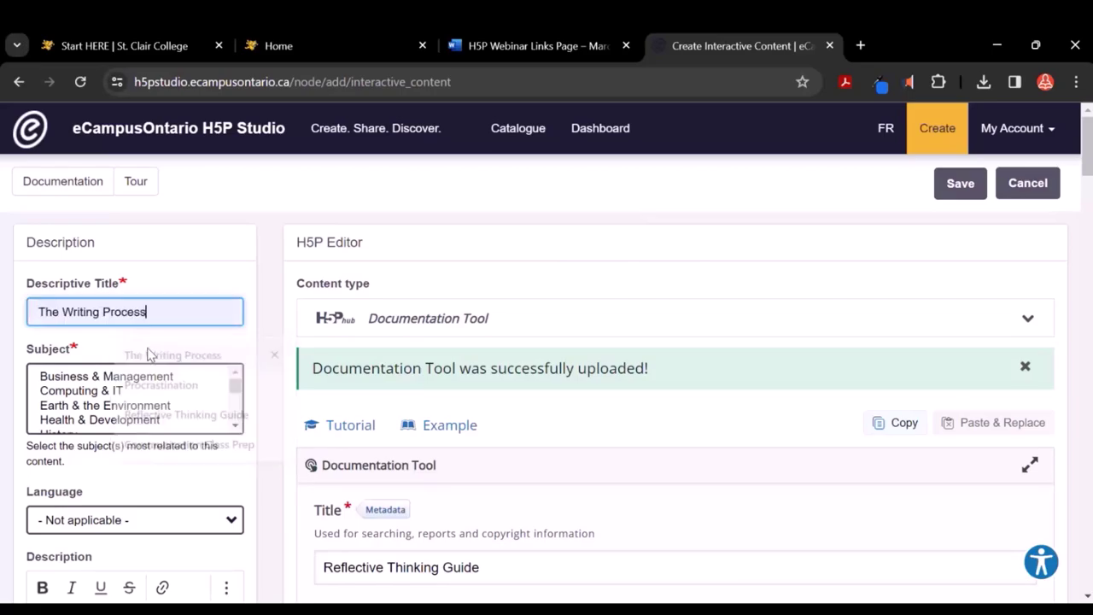
type("reflec")
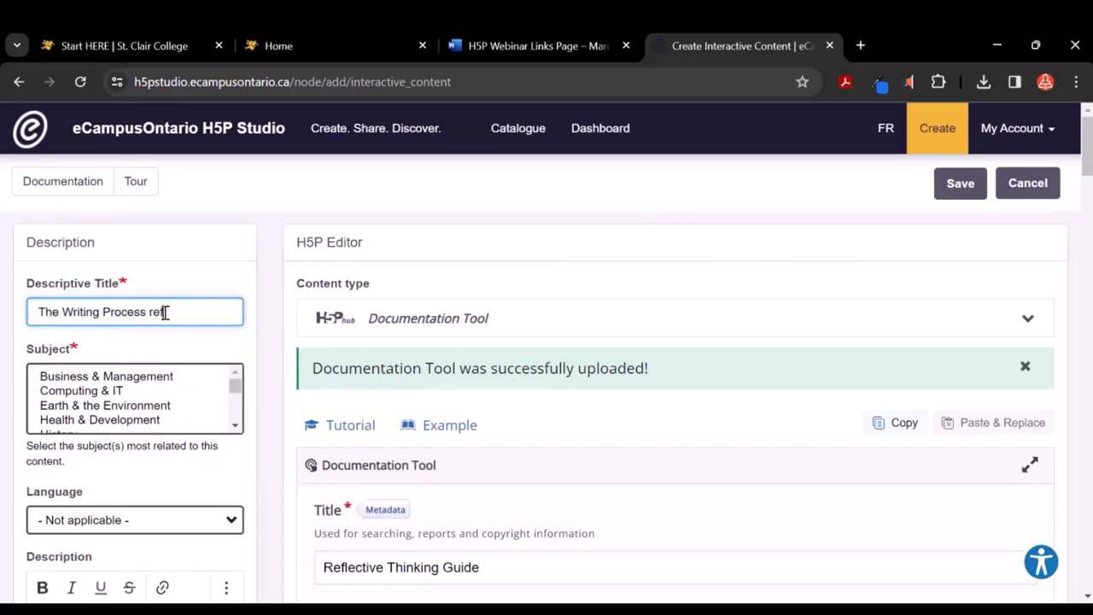
key("BackSpace")
key("BackSpace")
key("BackSpace")
key("BackSpace")
key("BackSpace")
key("BackSpace")
type("Reflection")
Tag subjects History and Language & Linguistics, set English, and add description 'Reflection in-class exercise after workshop.'
scroll(653, 425, "down", 1)
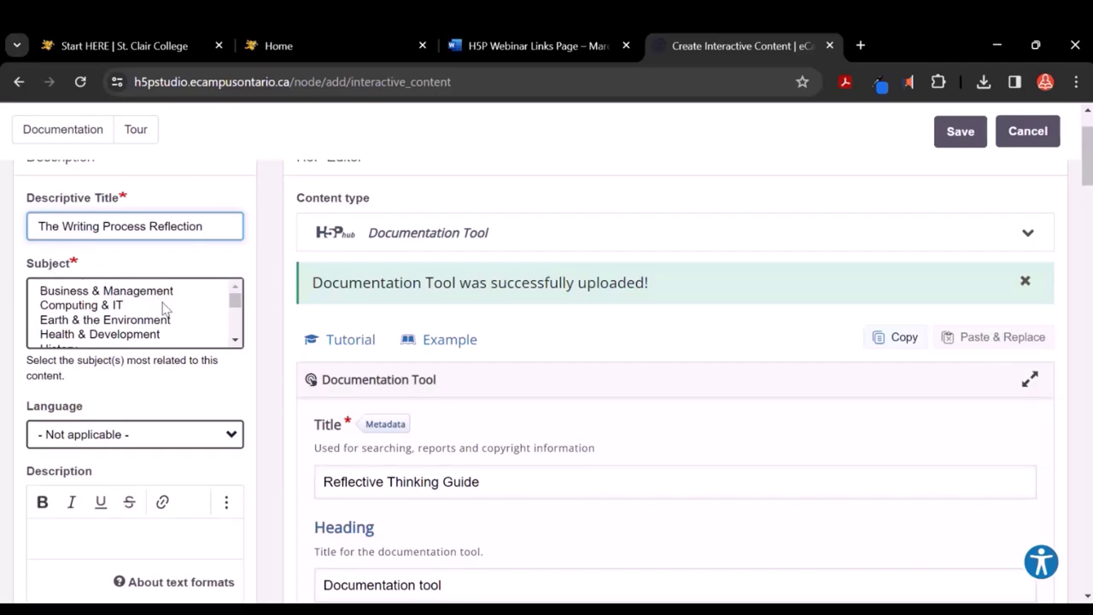
scroll(165, 306, "down", 2)
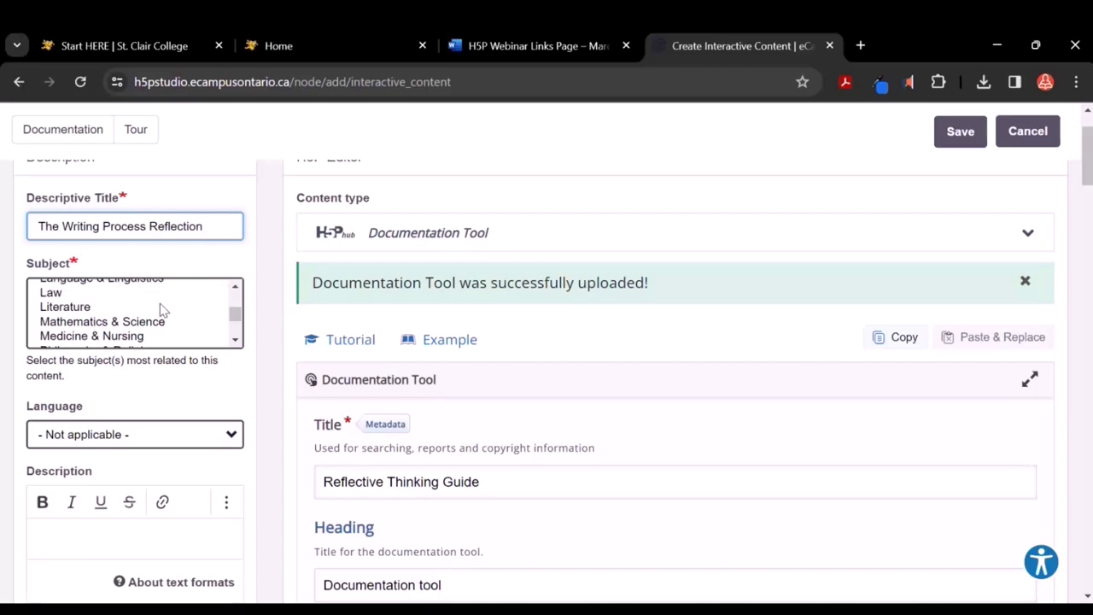
scroll(161, 306, "up", 2)
scroll(162, 308, "down", 2)
scroll(128, 291, "up", 2)
left_click(128, 287)
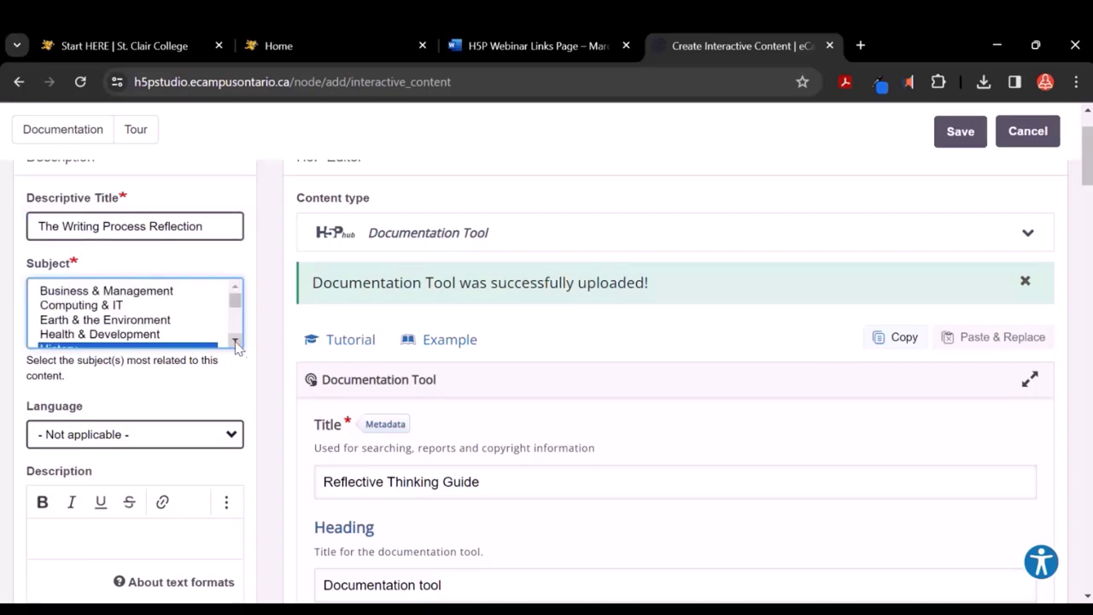
key("shift+Down")
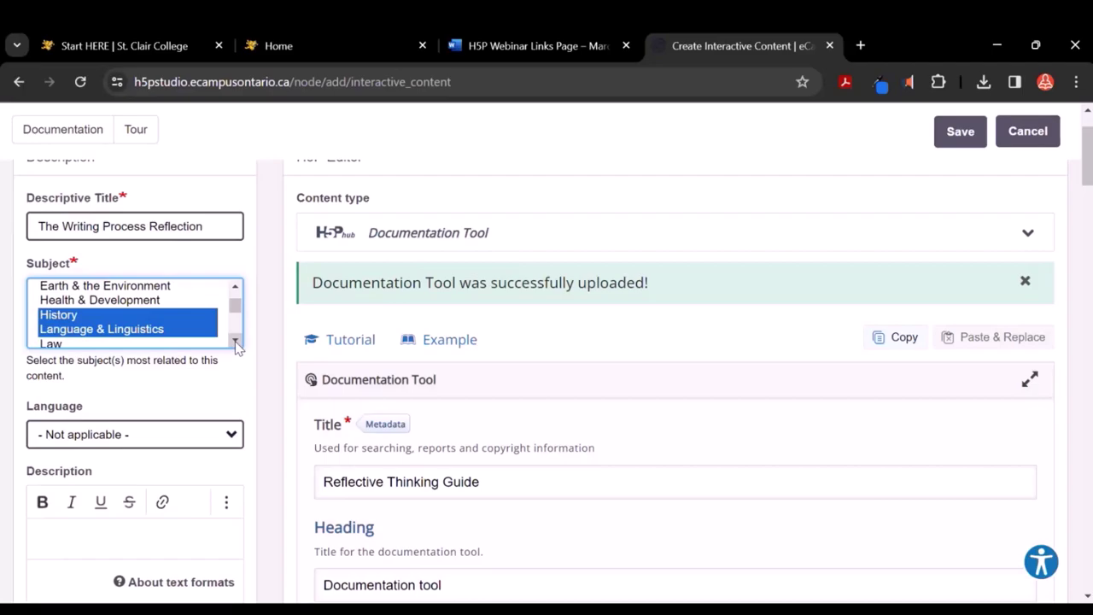
left_click(236, 441)
left_click(97, 492)
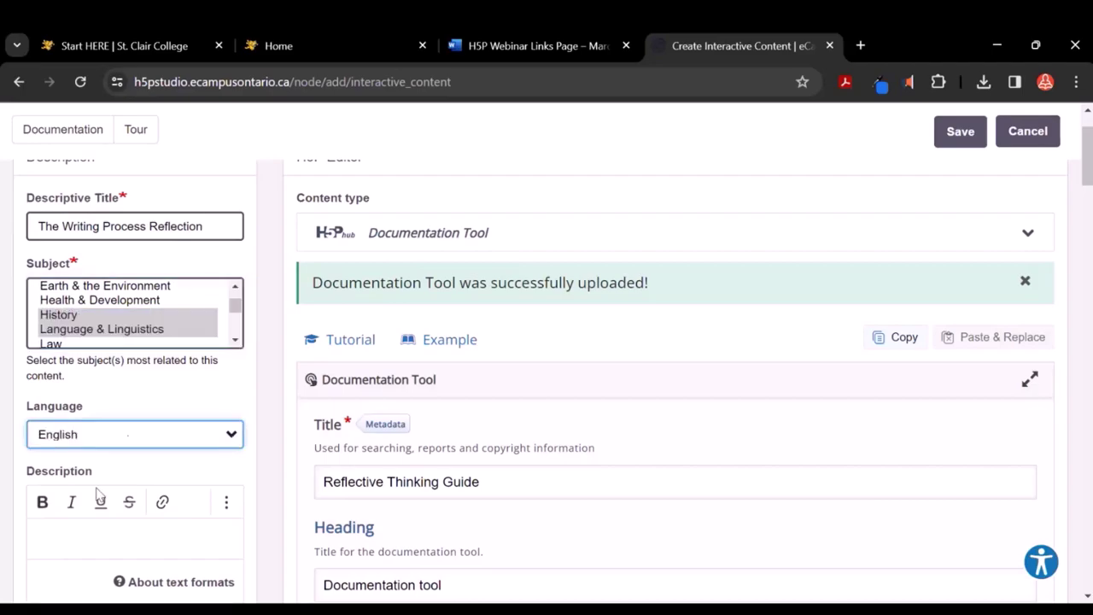
left_click(79, 538)
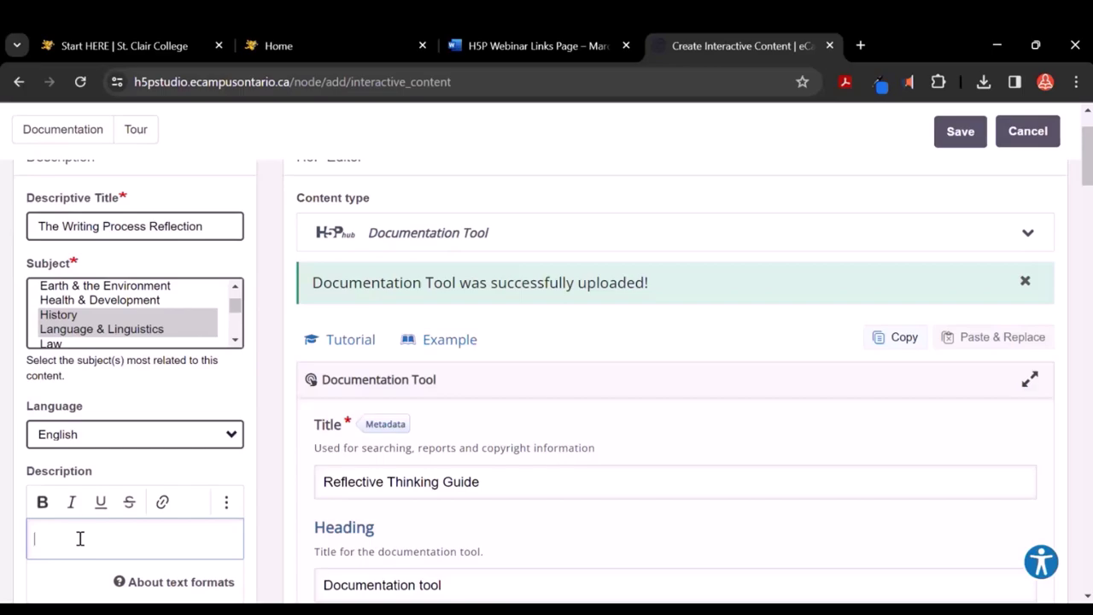
type("Reflection in-clas")
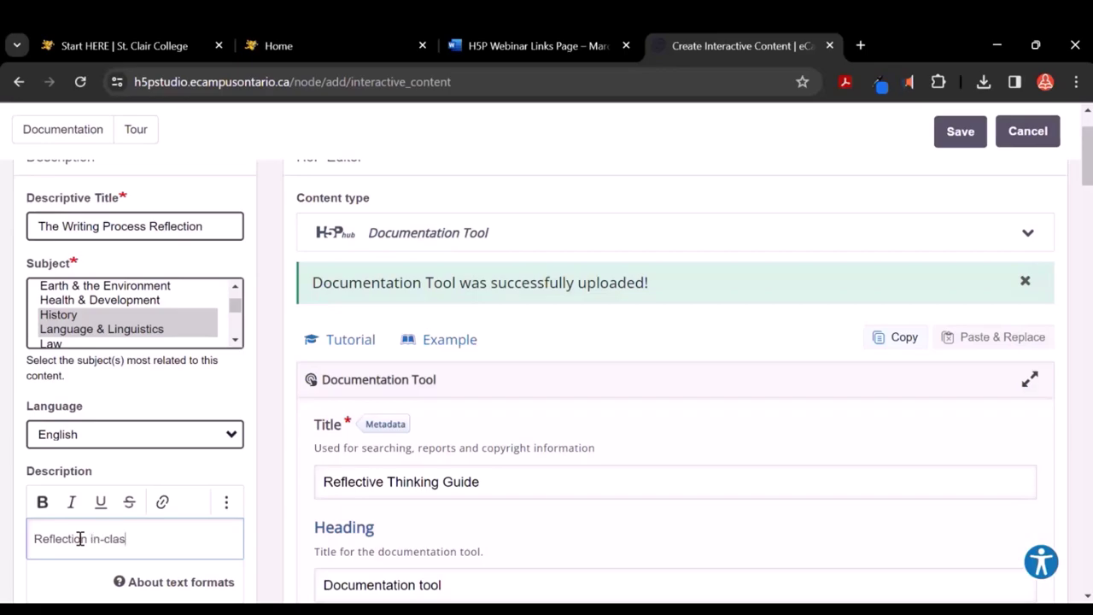
type("s exercise after workshop.")
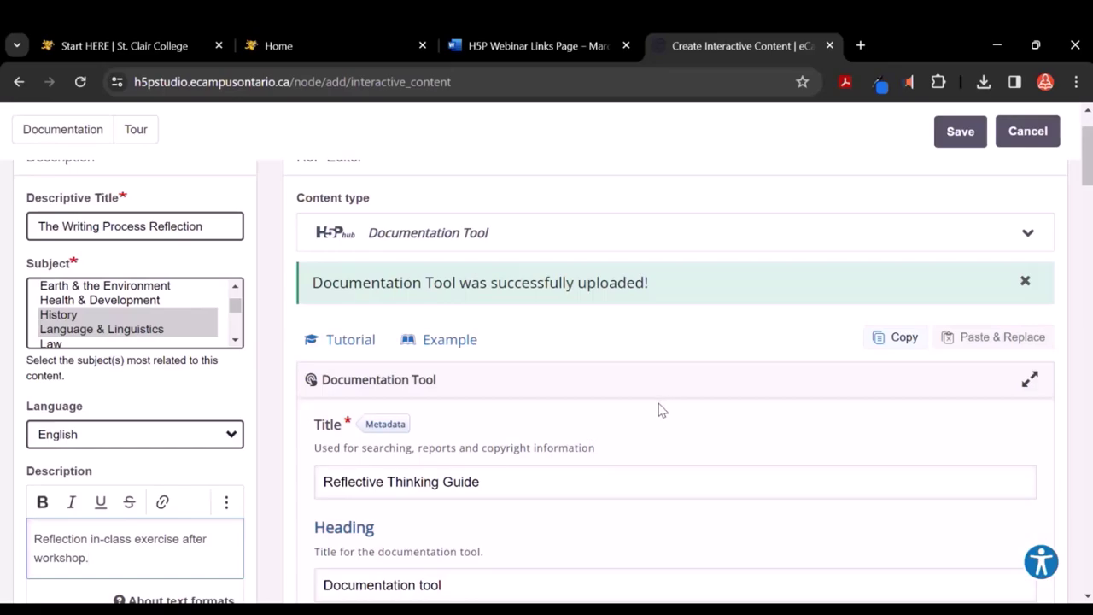
scroll(662, 408, "down", 1)
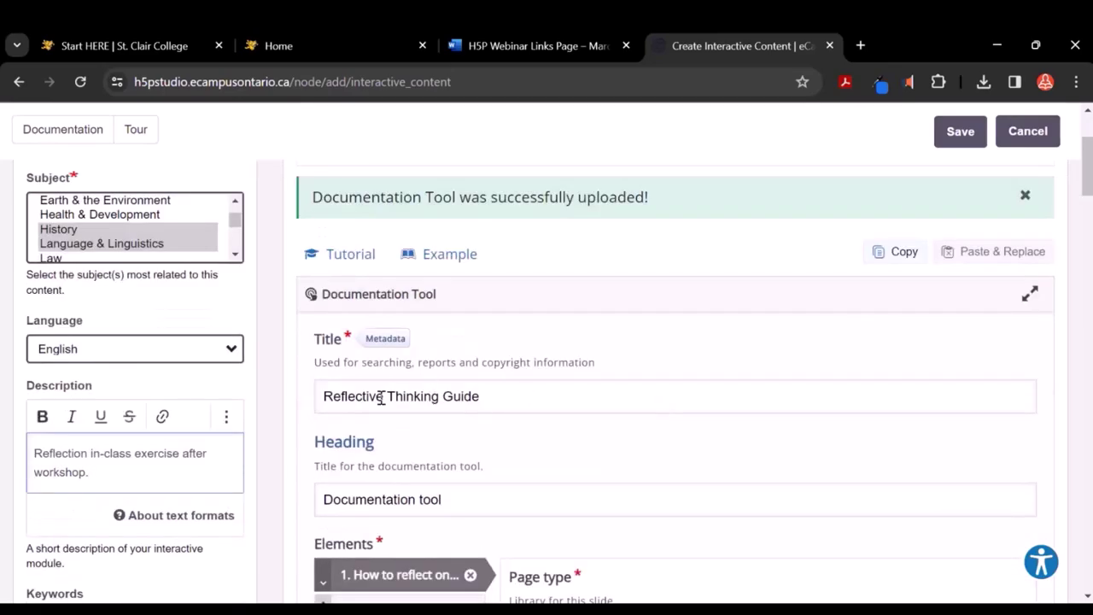
scroll(563, 361, "down", 2)
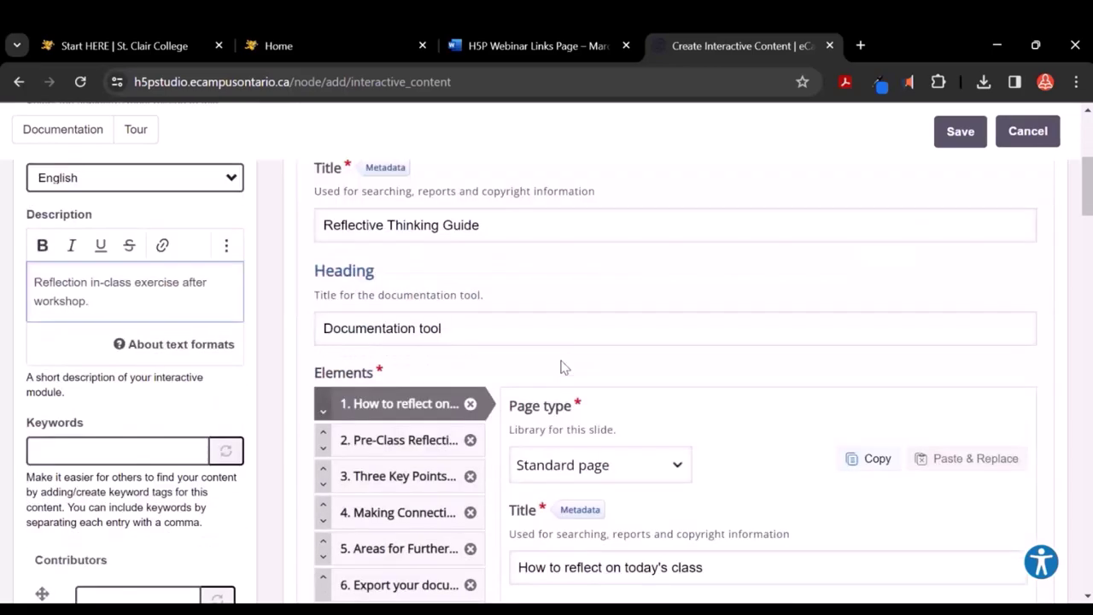
scroll(562, 367, "down", 1)
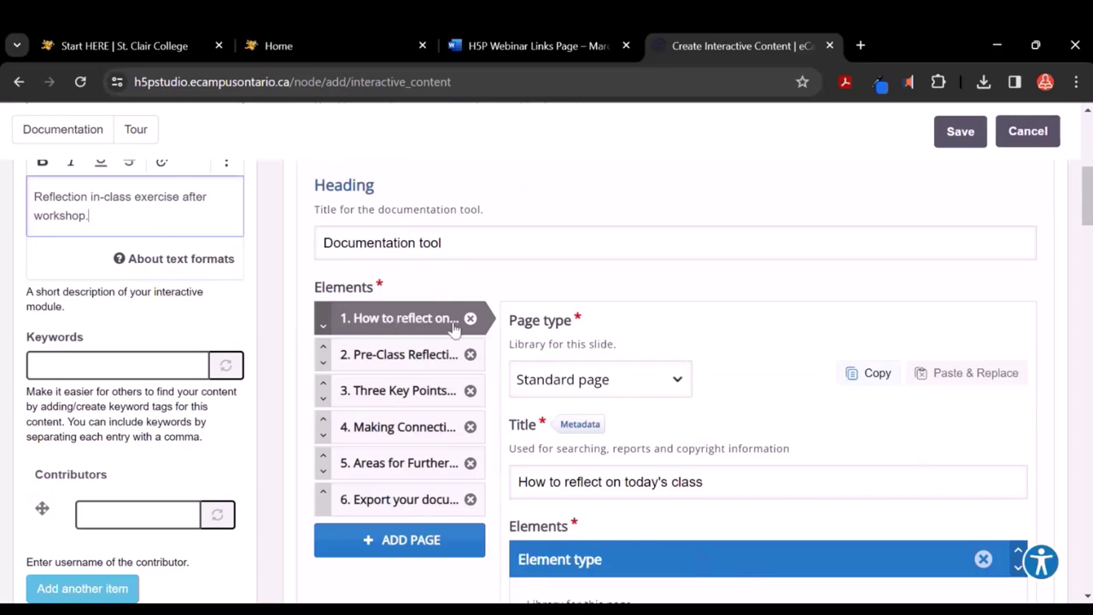
scroll(806, 371, "down", 1)
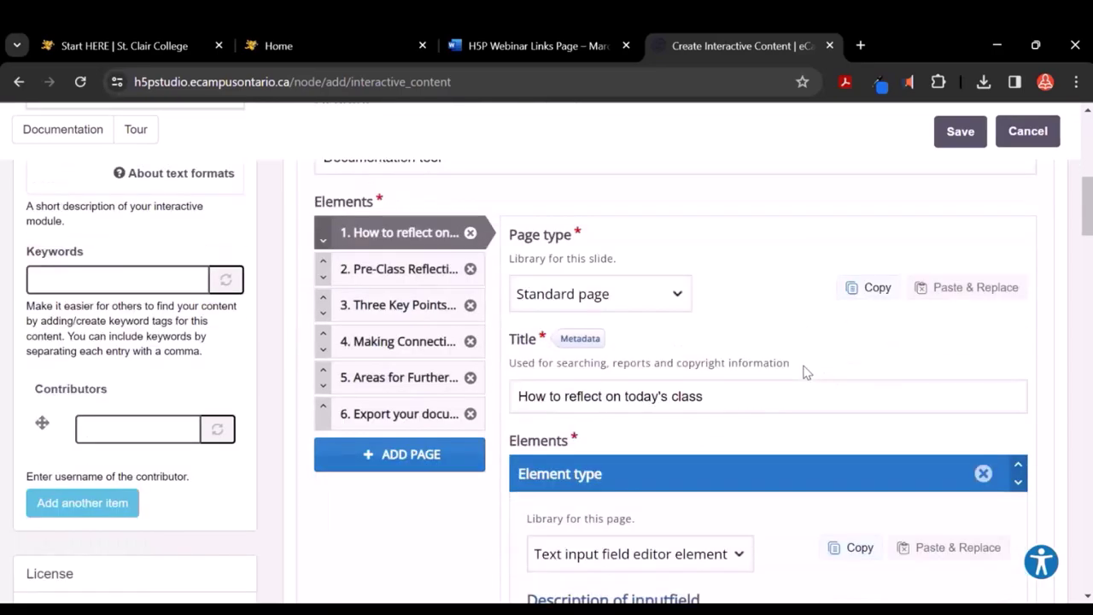
scroll(805, 371, "down", 1)
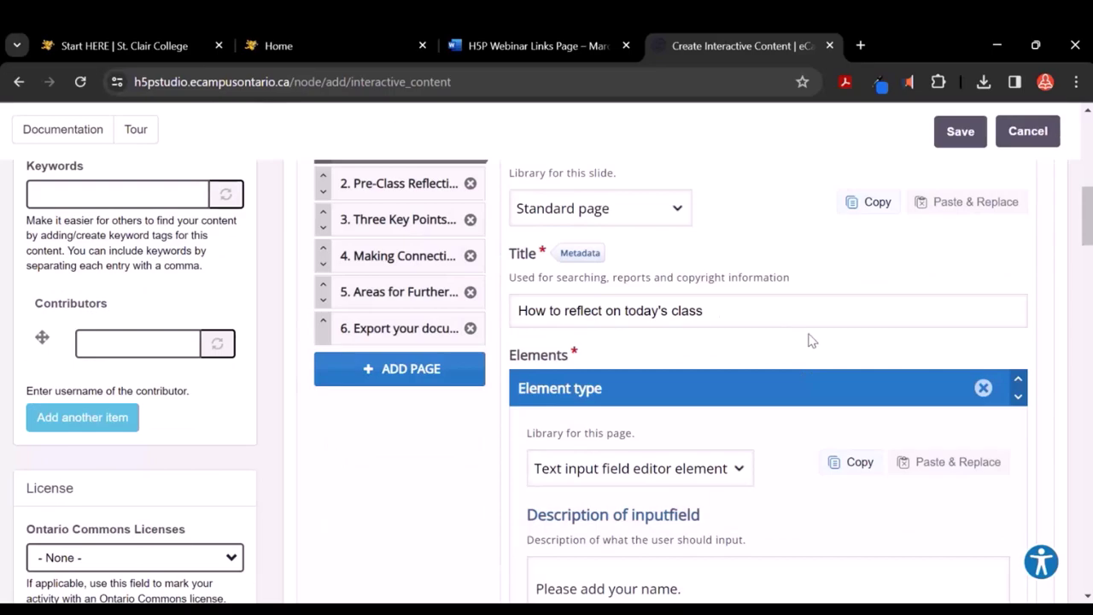
scroll(811, 340, "down", 3)
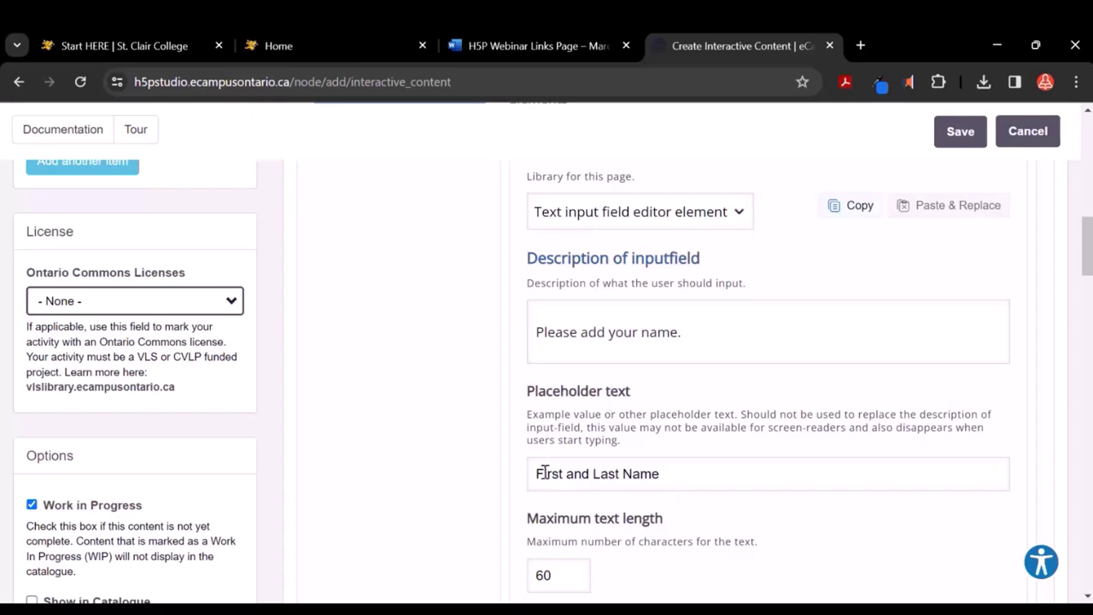
scroll(706, 476, "down", 2)
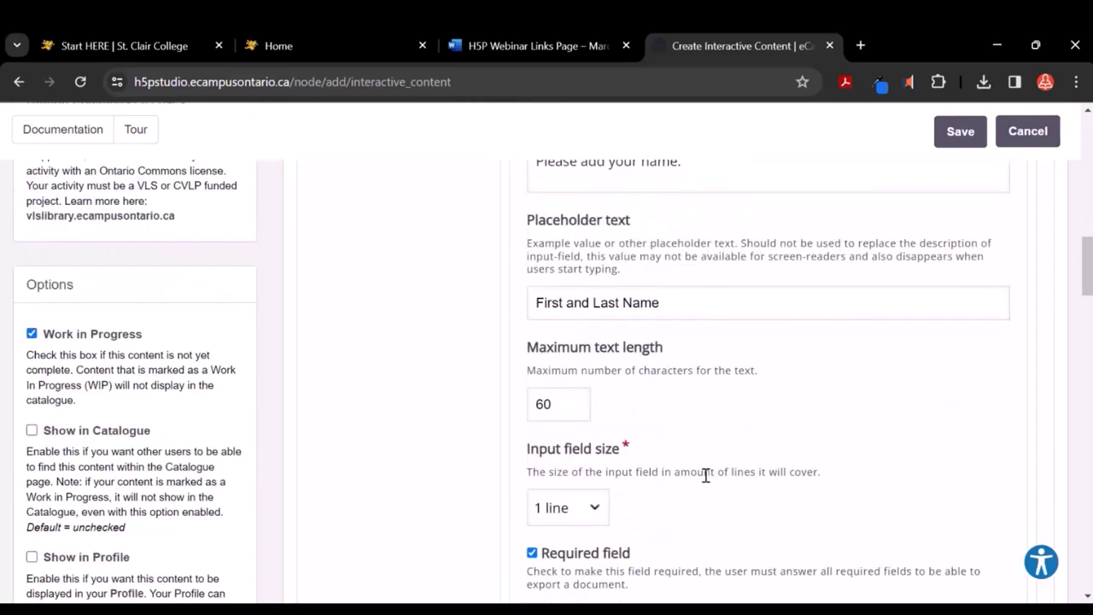
scroll(657, 444, "down", 2)
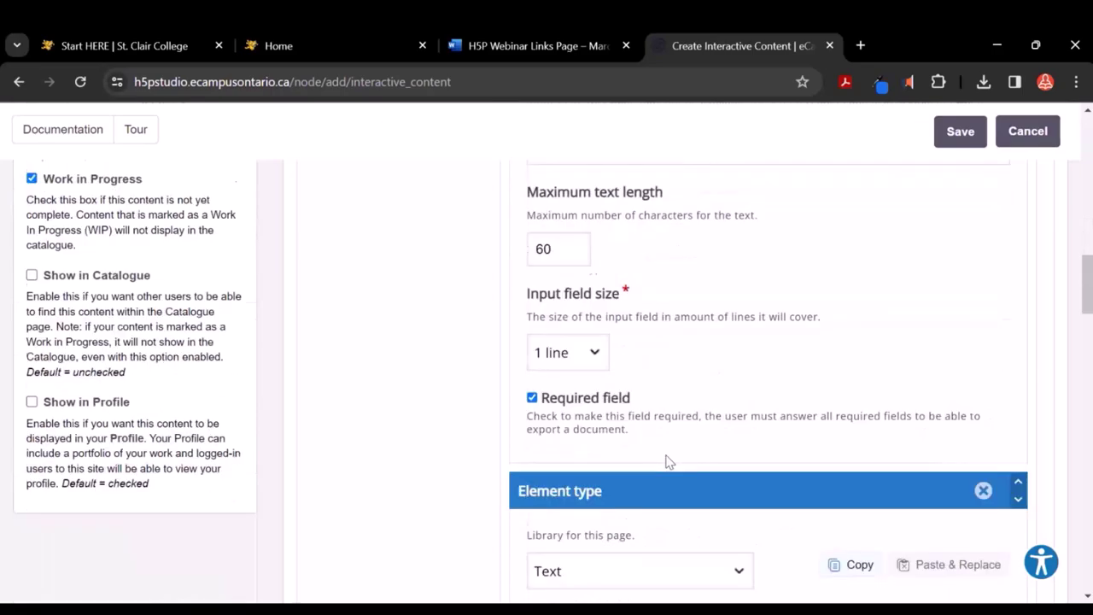
left_click(594, 341)
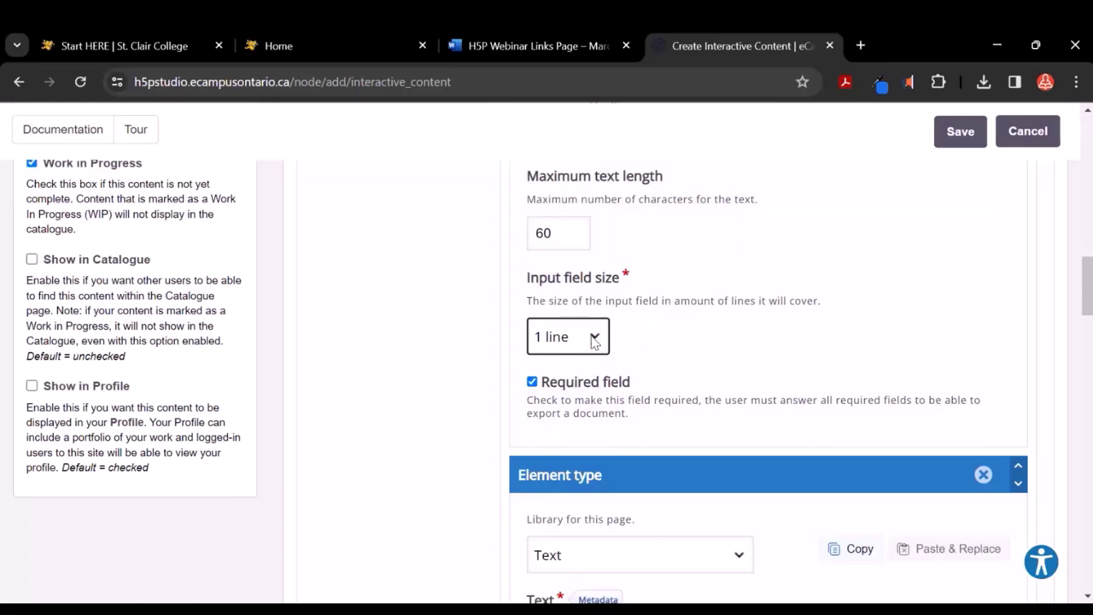
scroll(709, 364, "down", 3)
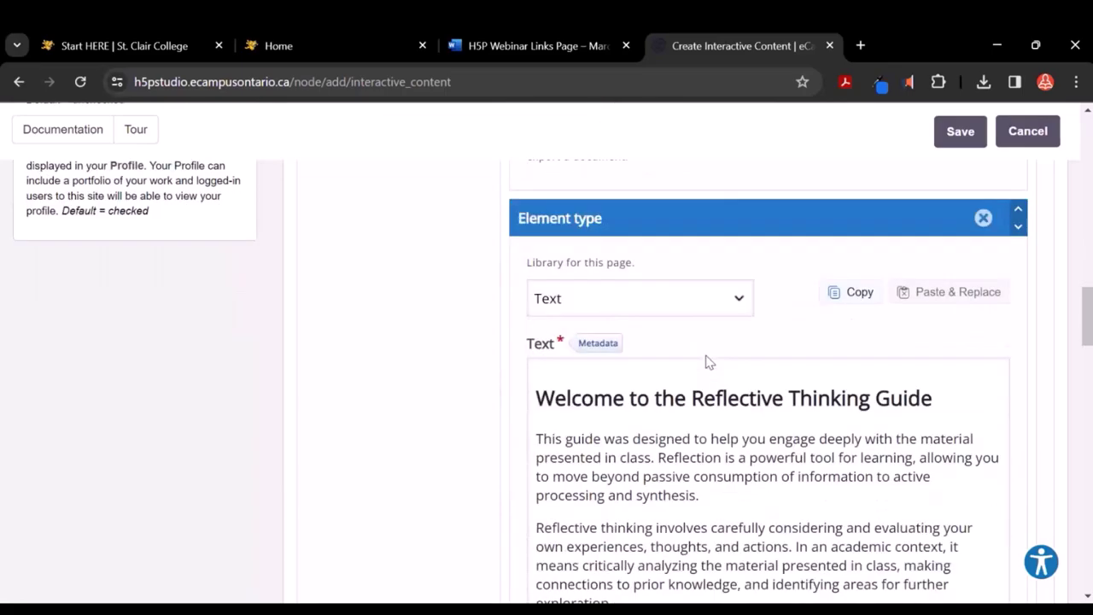
scroll(716, 326, "down", 2)
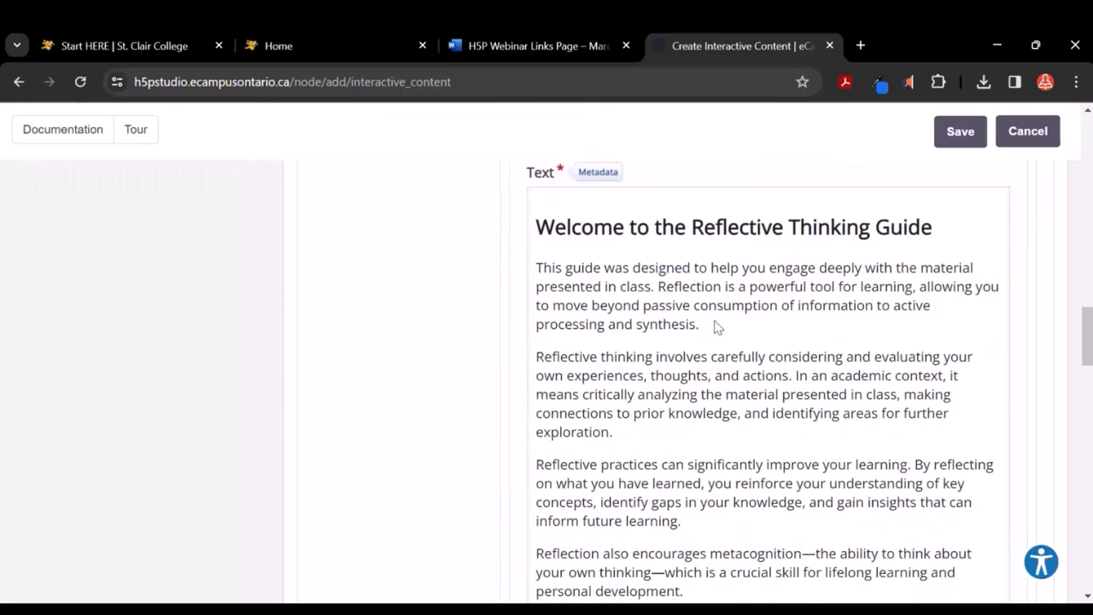
scroll(708, 251, "down", 5)
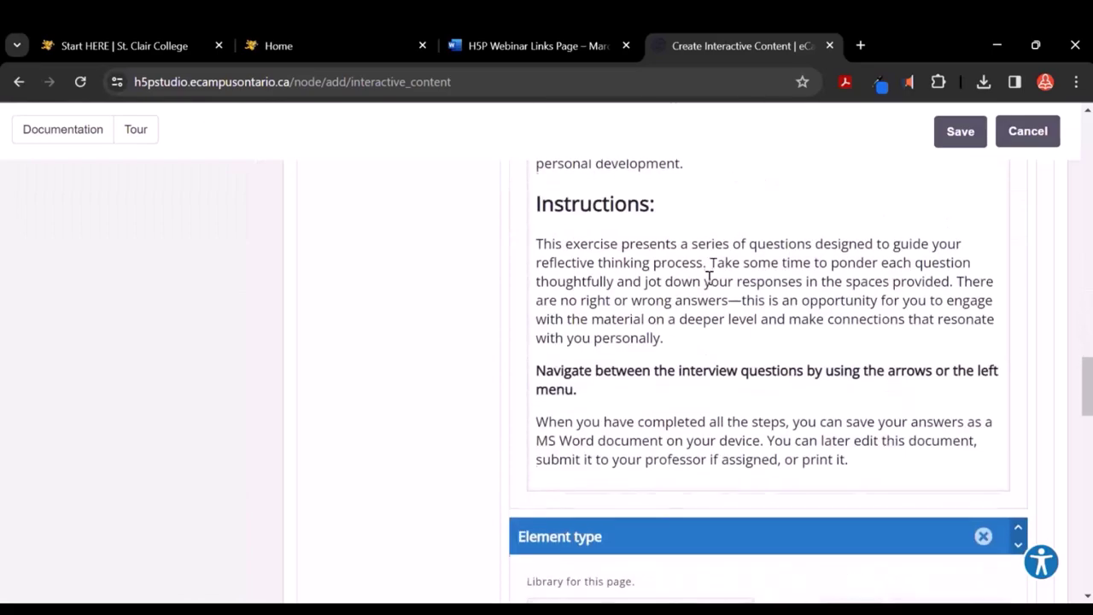
scroll(708, 277, "up", 6)
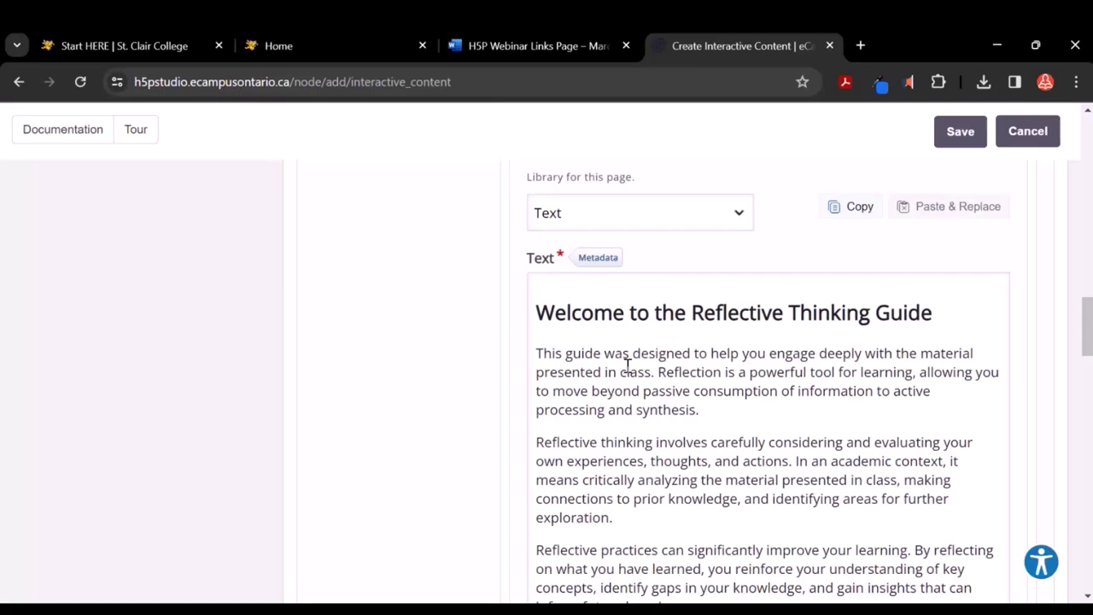
scroll(633, 385, "down", 5)
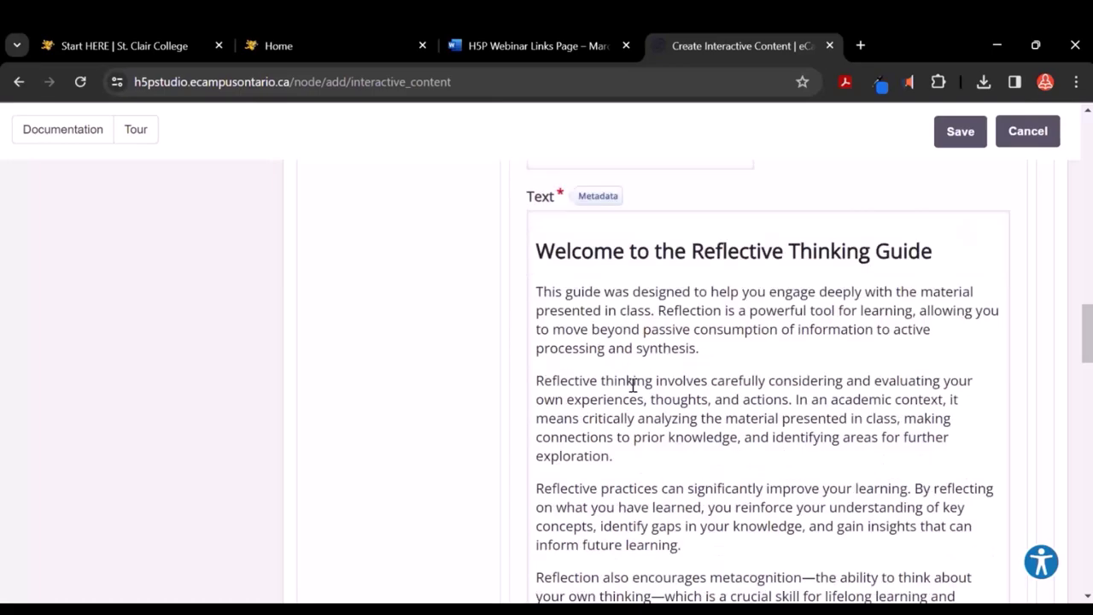
scroll(633, 384, "down", 4)
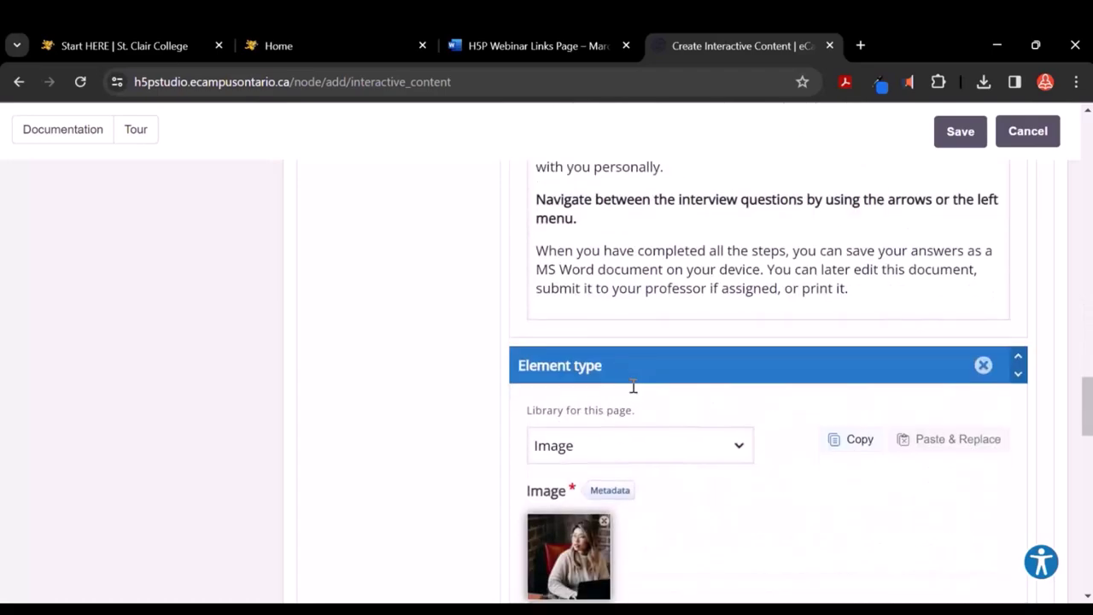
scroll(647, 440, "down", 3)
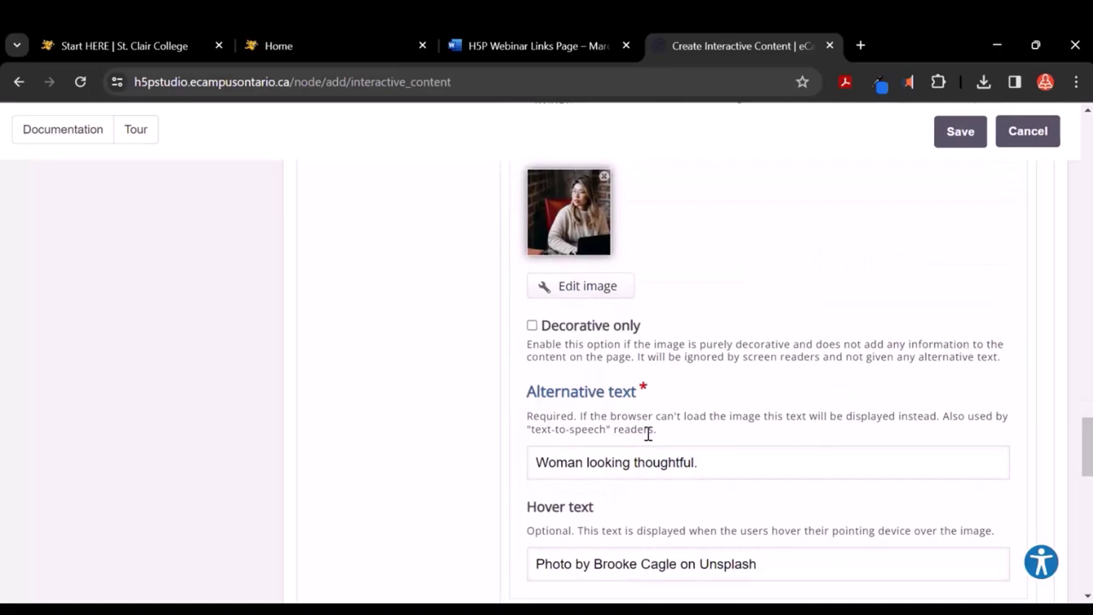
scroll(649, 434, "down", 1)
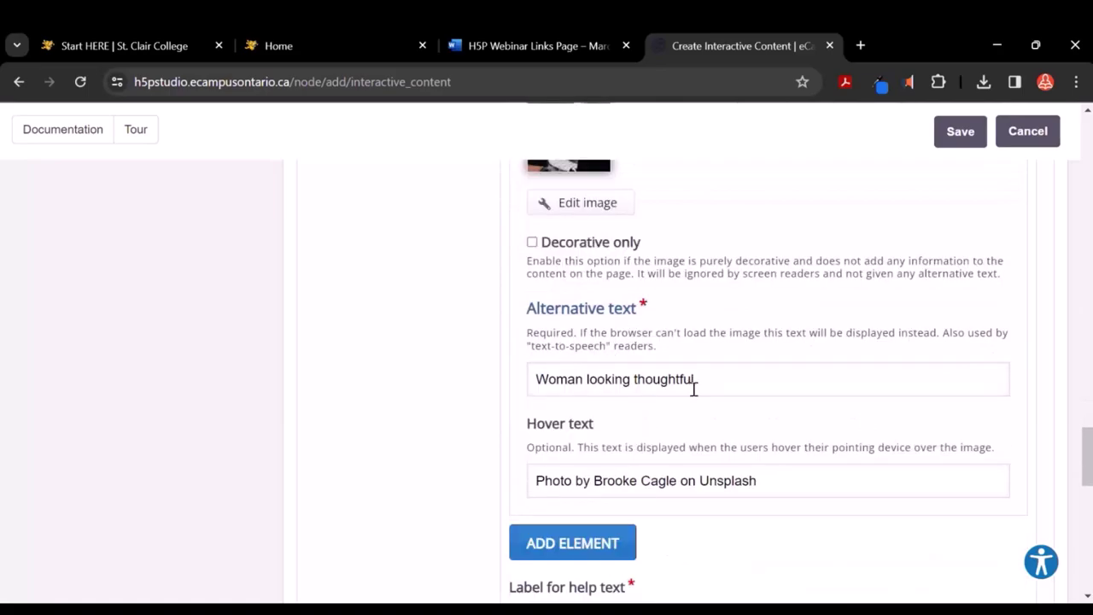
scroll(693, 389, "down", 2)
scroll(696, 396, "down", 1)
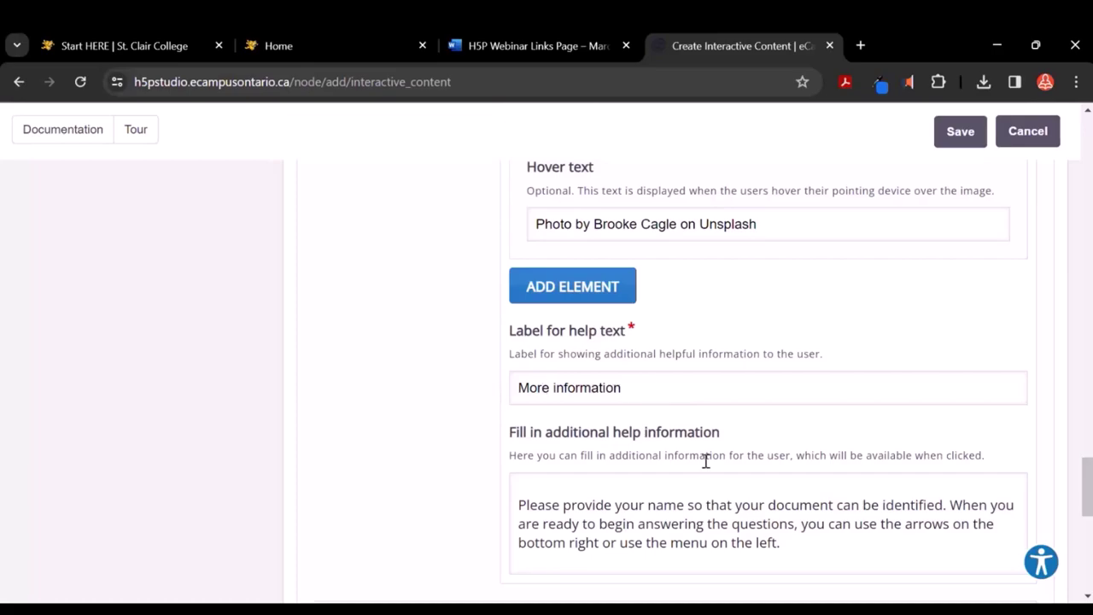
scroll(706, 459, "down", 1)
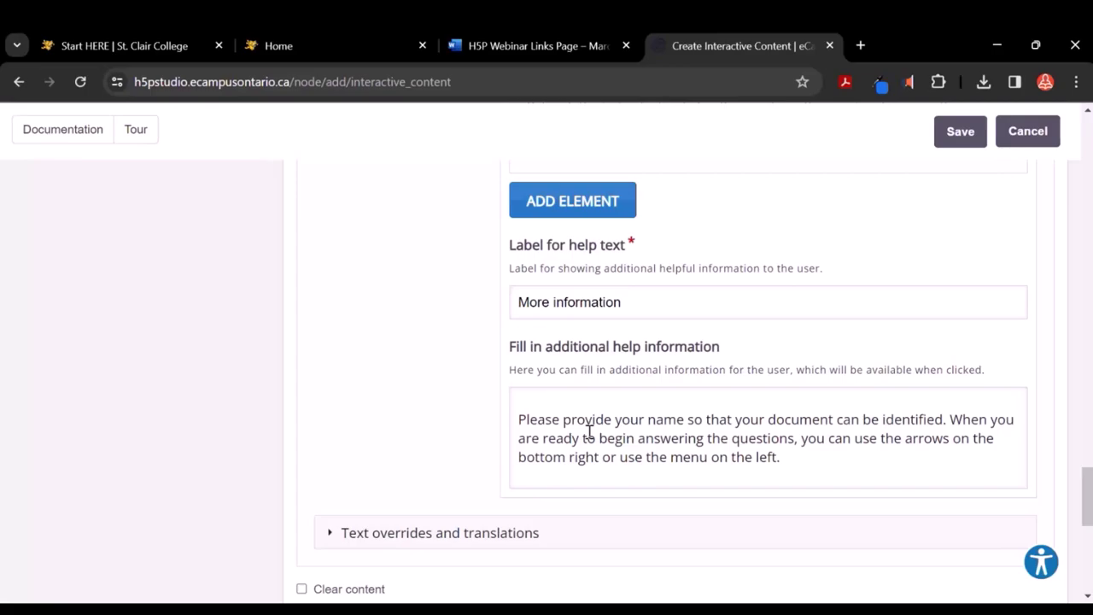
scroll(589, 431, "up", 20)
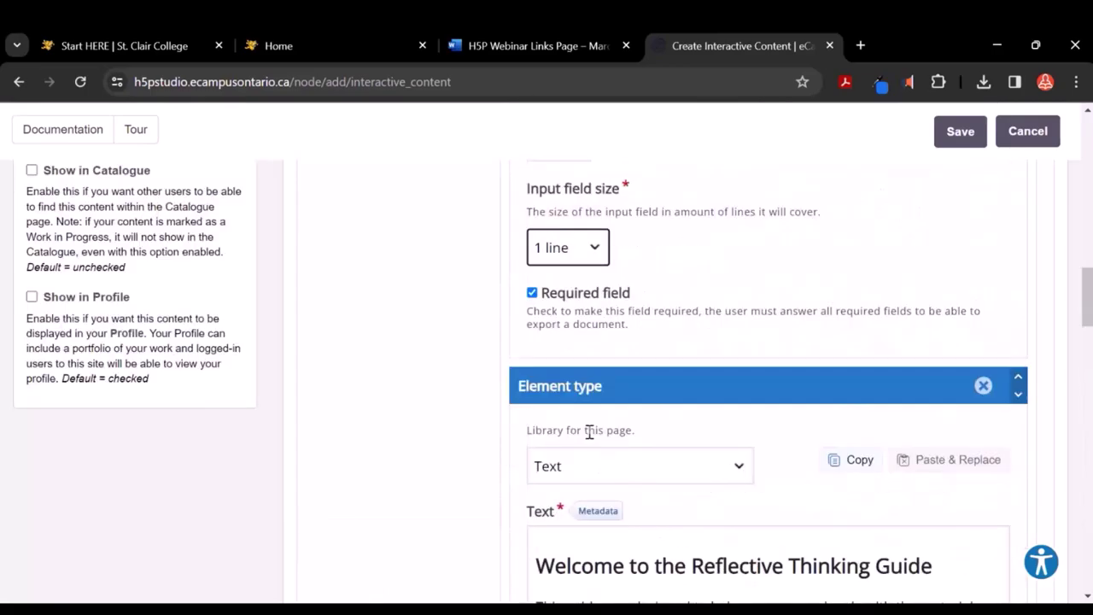
Open the Pre-Class Reflections page in the Elements list and review its settings
scroll(590, 431, "up", 20)
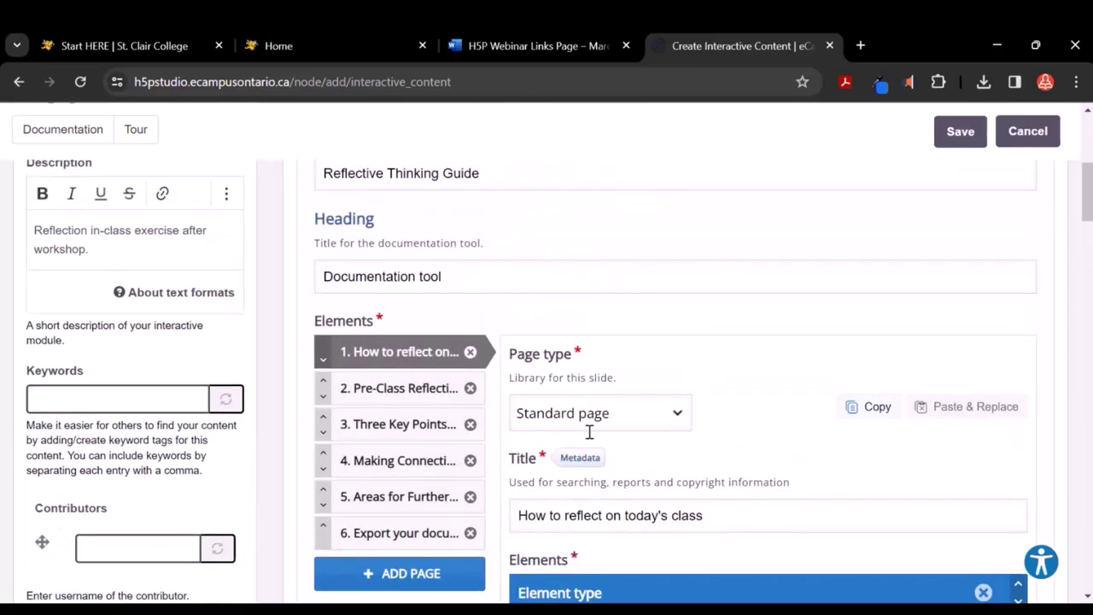
scroll(589, 431, "up", 2)
scroll(551, 464, "down", 3)
left_click(352, 357)
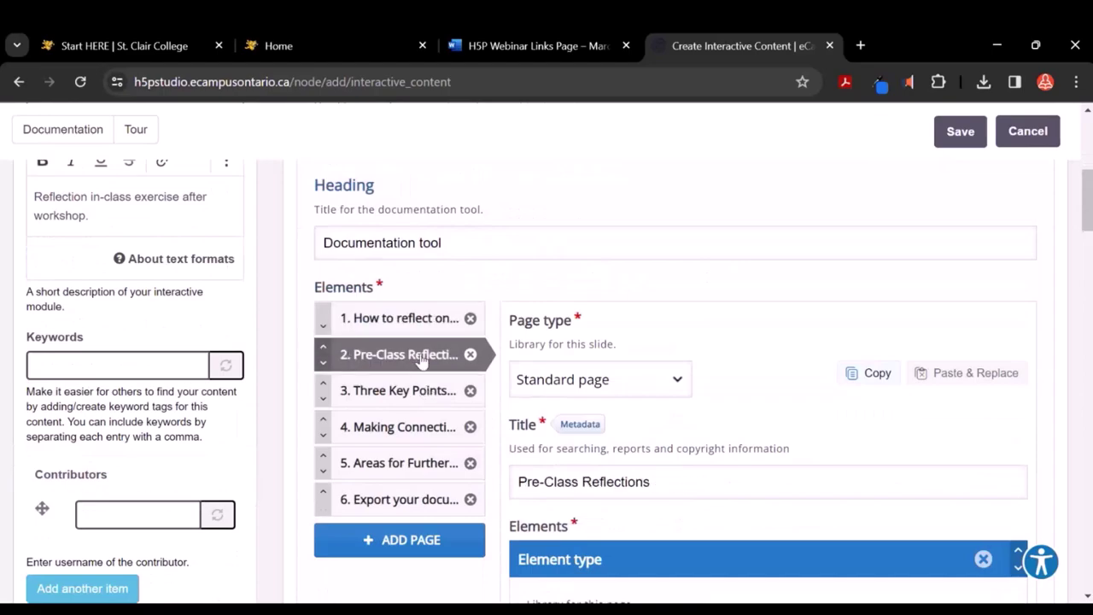
scroll(627, 386, "down", 5)
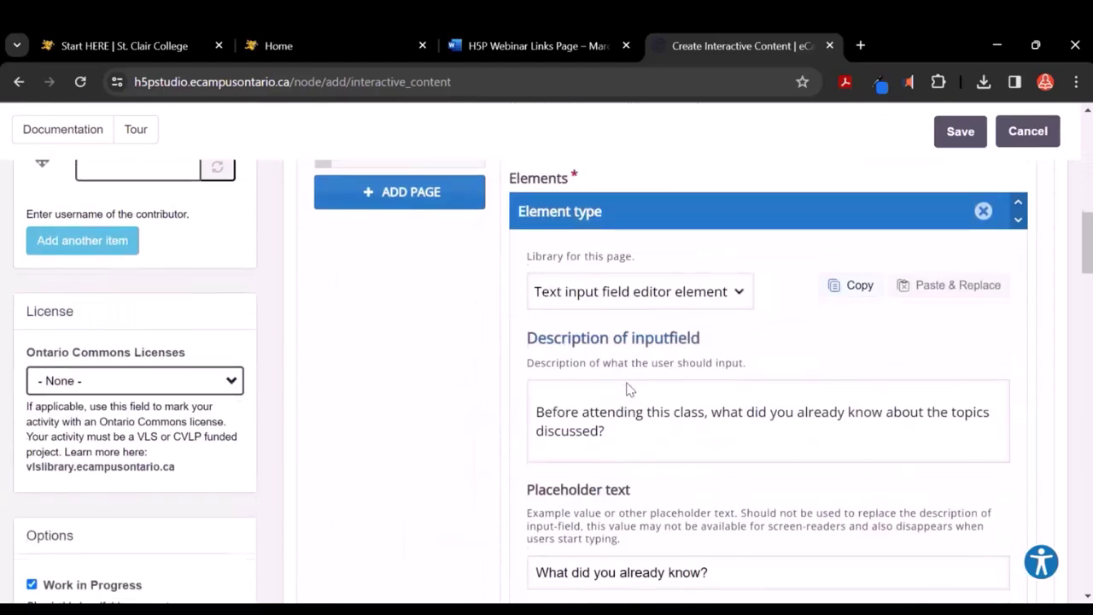
scroll(627, 389, "down", 3)
scroll(628, 385, "up", 3)
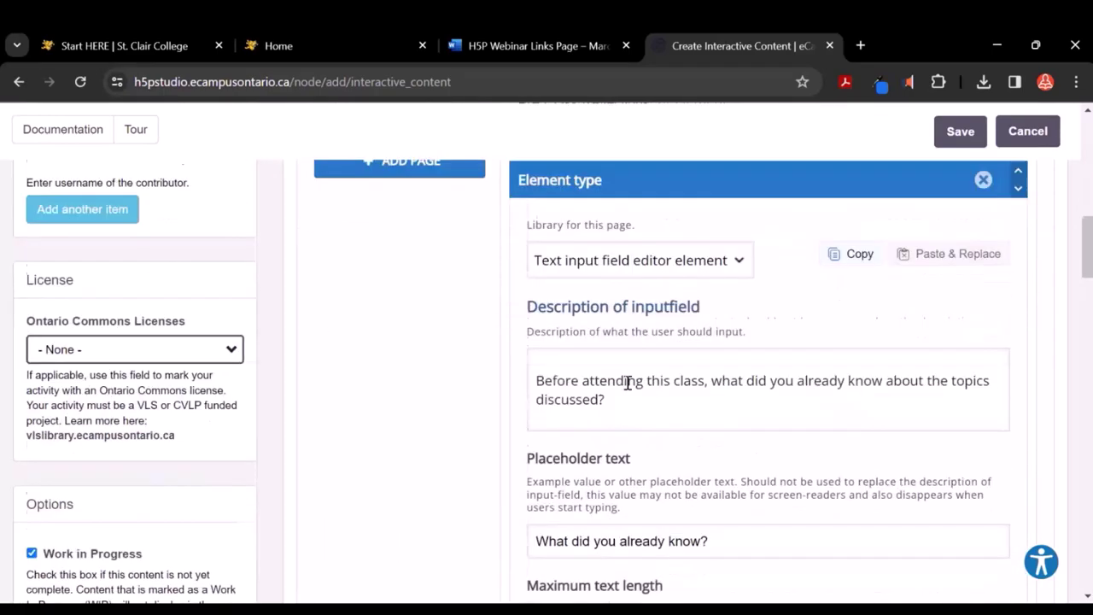
scroll(627, 389, "down", 5)
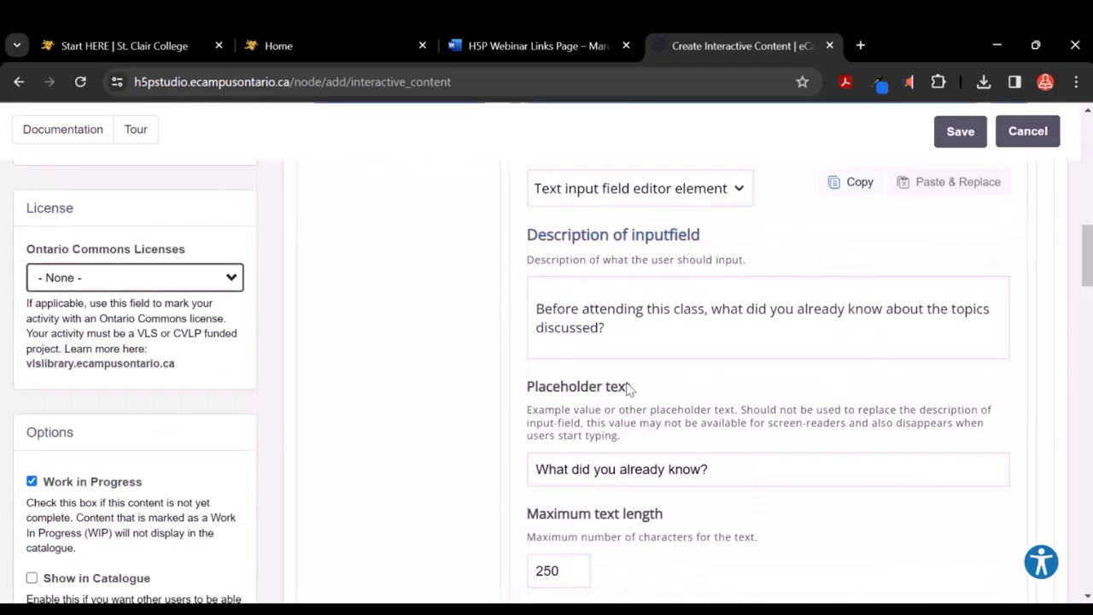
scroll(627, 389, "up", 7)
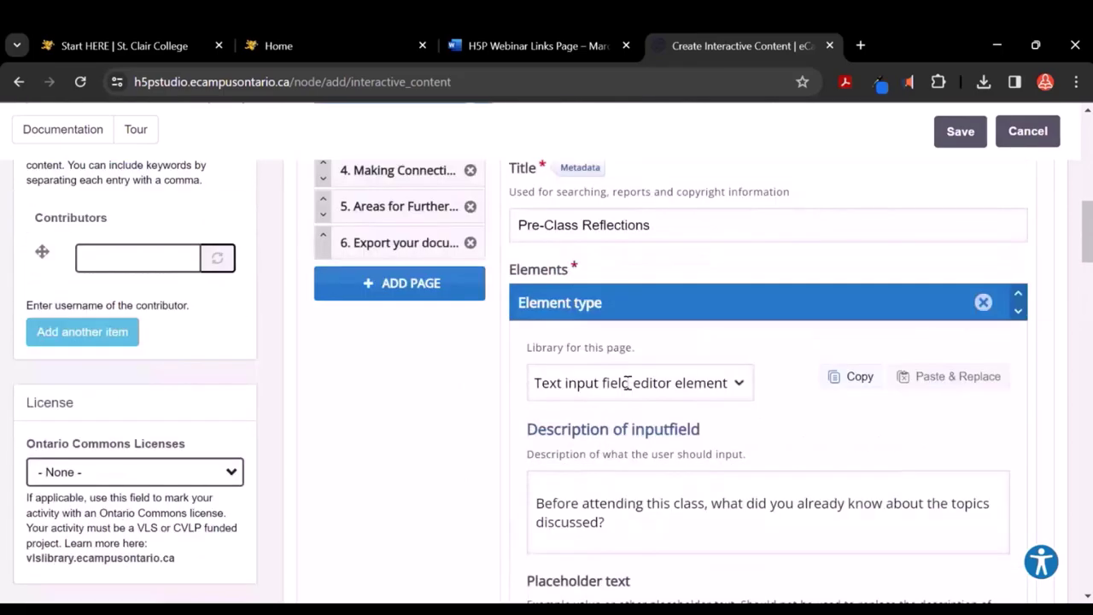
scroll(628, 389, "up", 2)
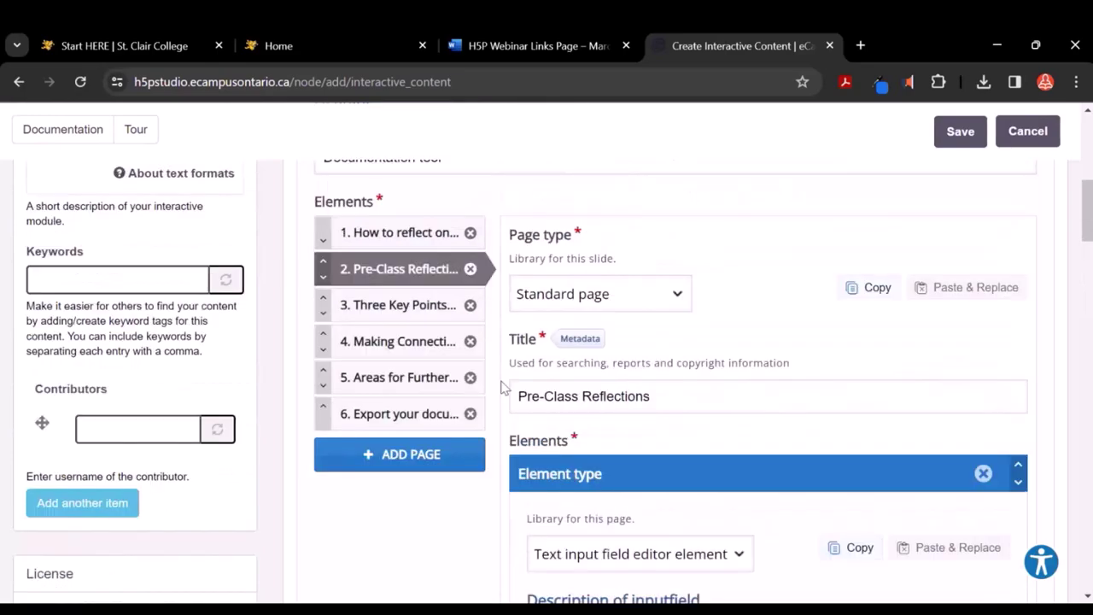
Open page 3 'Three Key Points' and review its key-takeaways text input settings
left_click(400, 307)
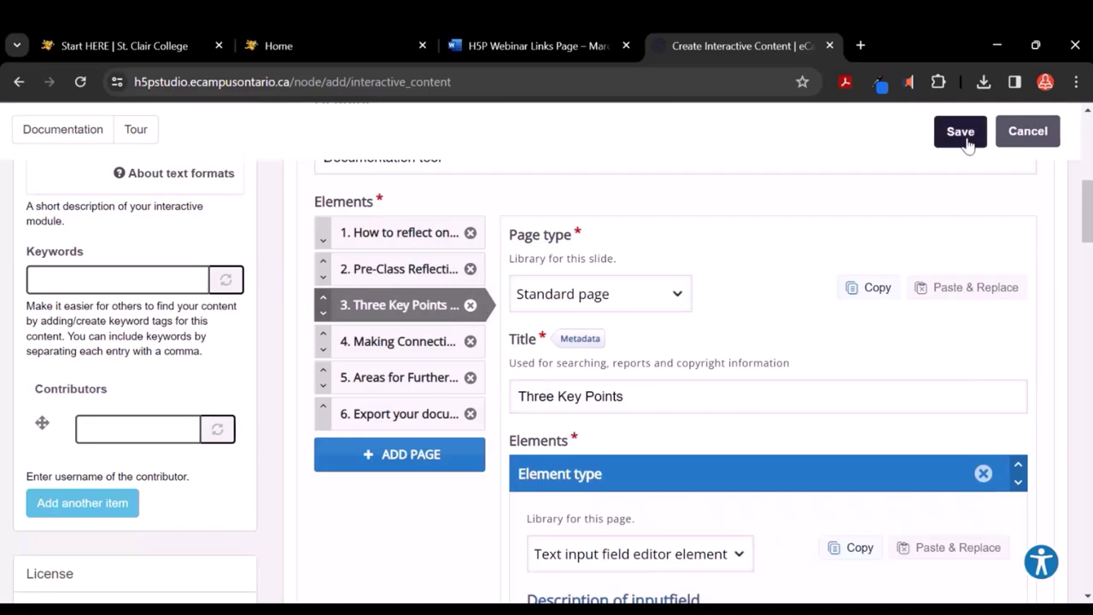
scroll(295, 419, "down", 5)
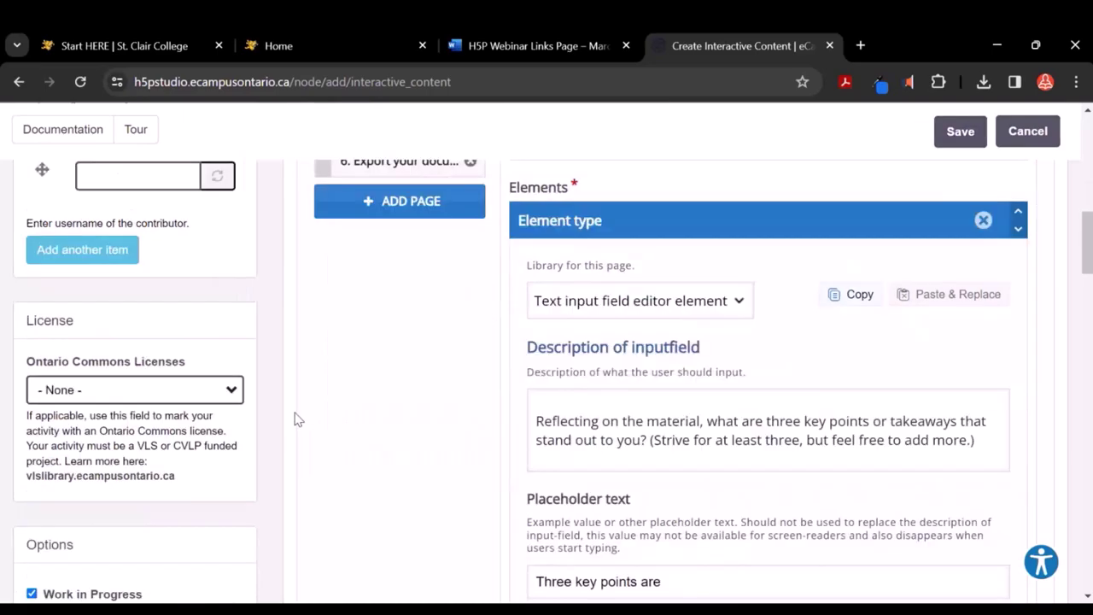
scroll(295, 419, "up", 15)
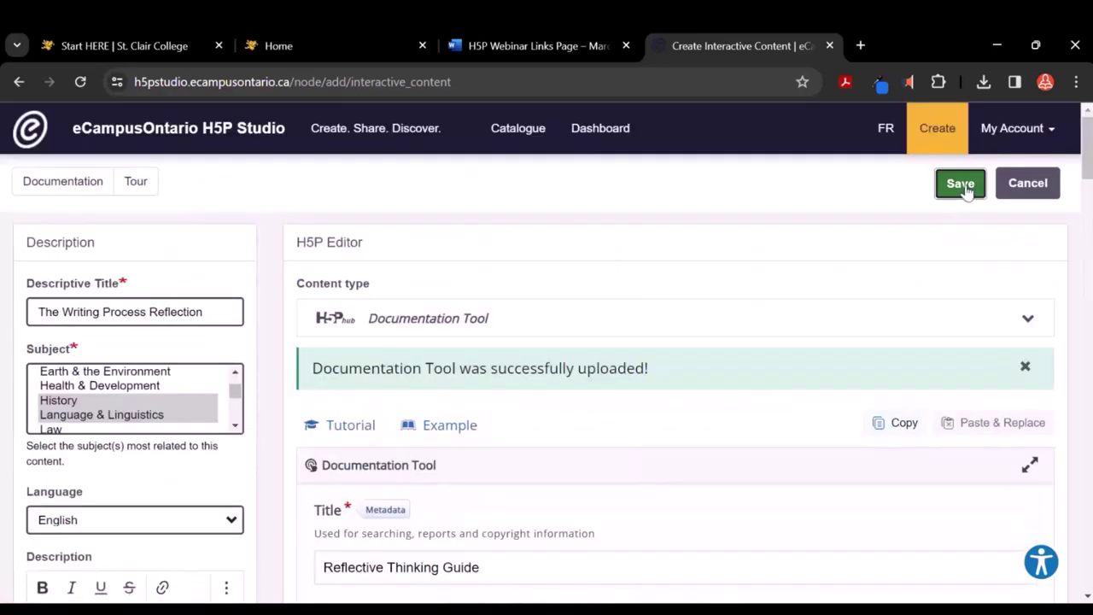
Save The Writing Process Reflection, then view and close its More information popup
left_click(965, 186)
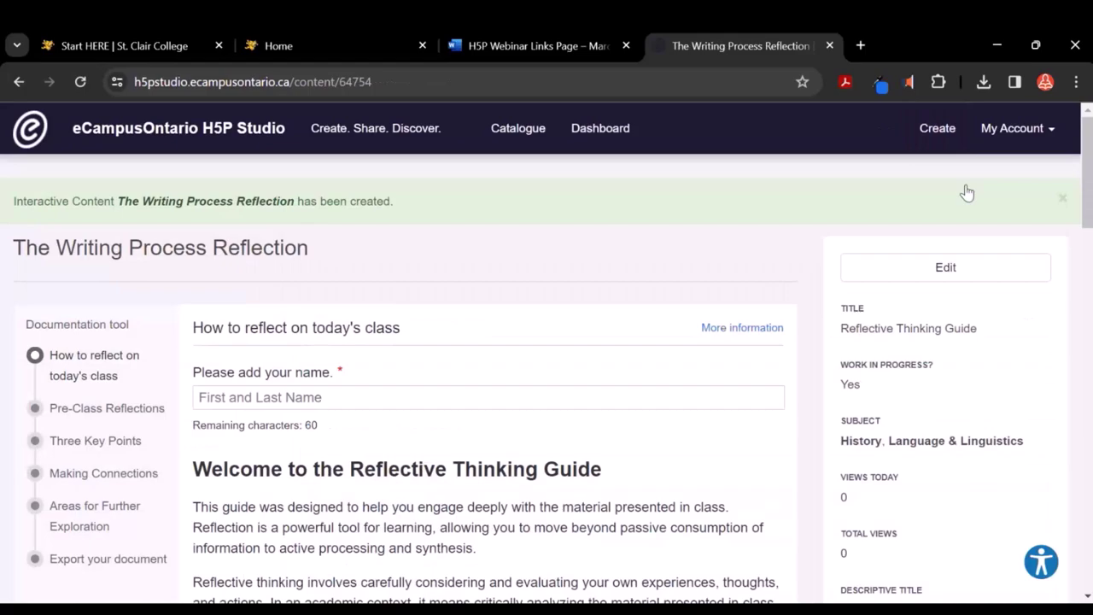
scroll(508, 398, "down", 1)
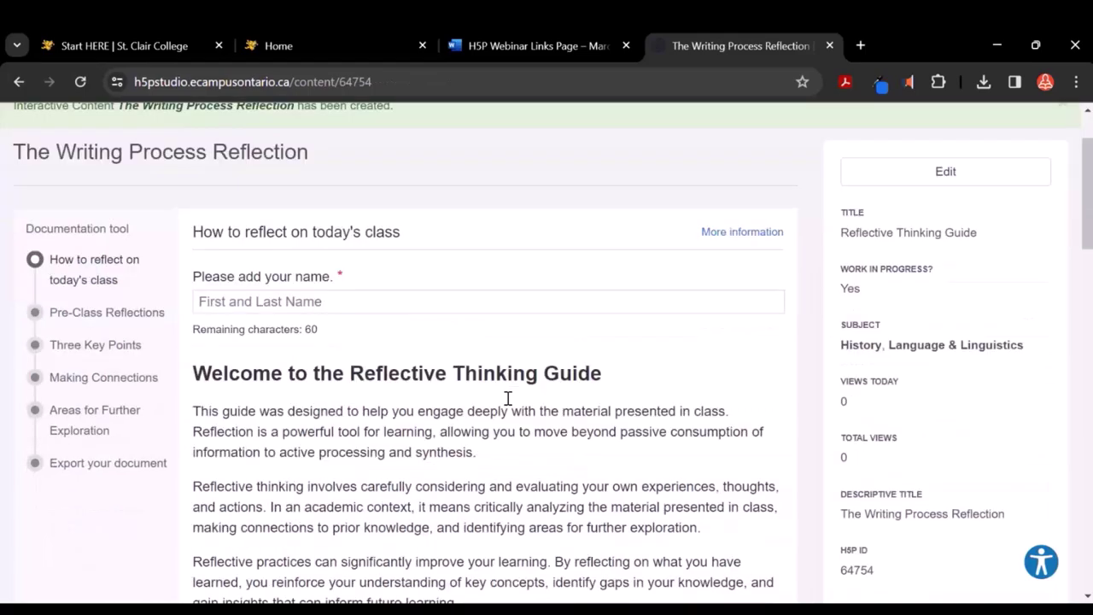
scroll(509, 398, "down", 2)
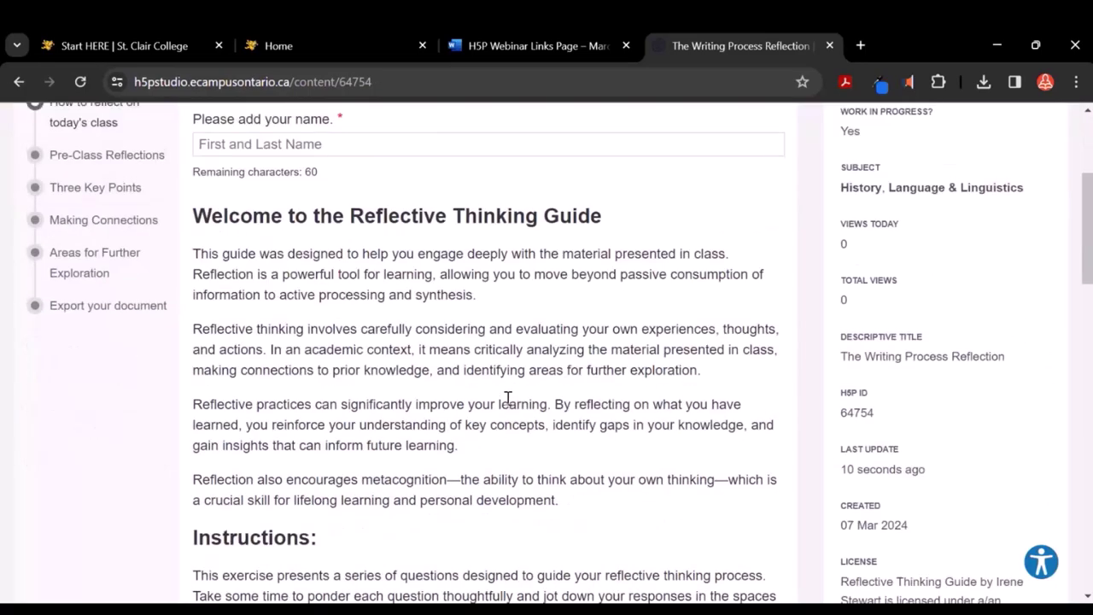
scroll(509, 398, "up", 3)
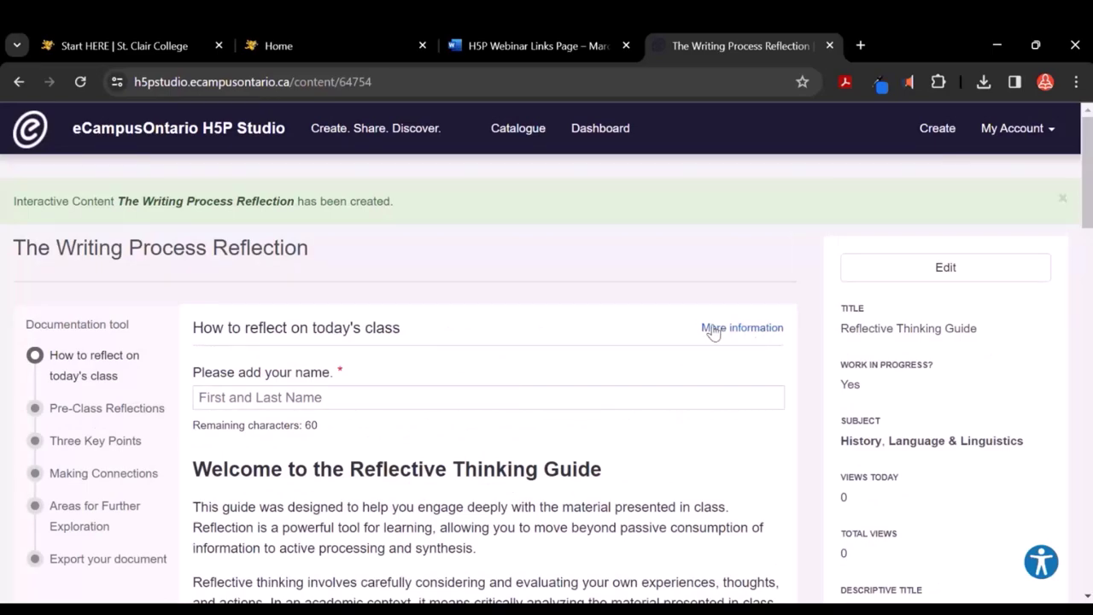
left_click(757, 330)
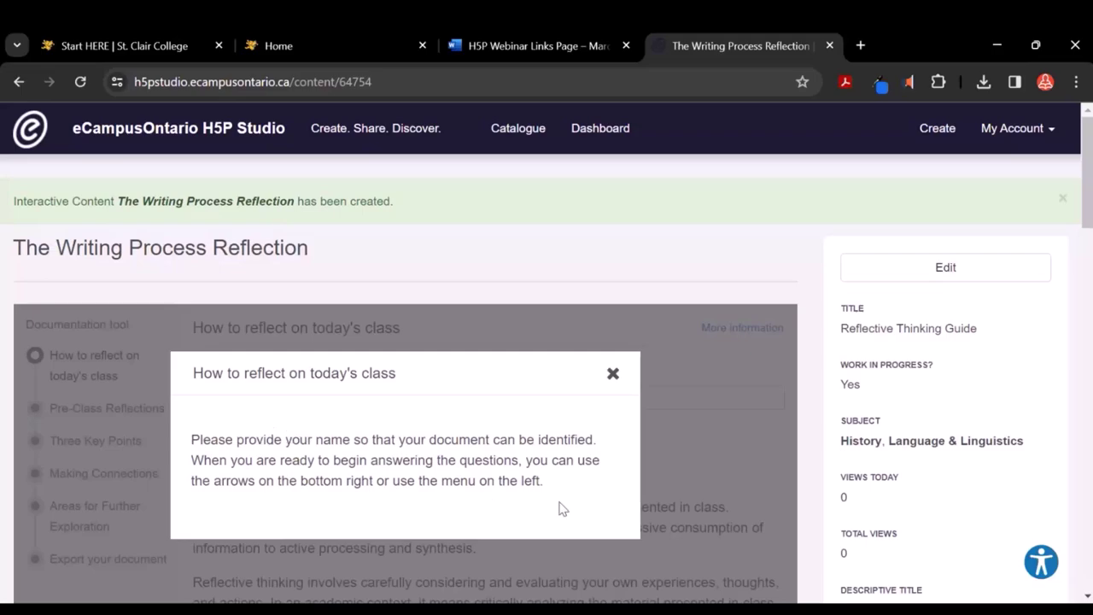
left_click(613, 375)
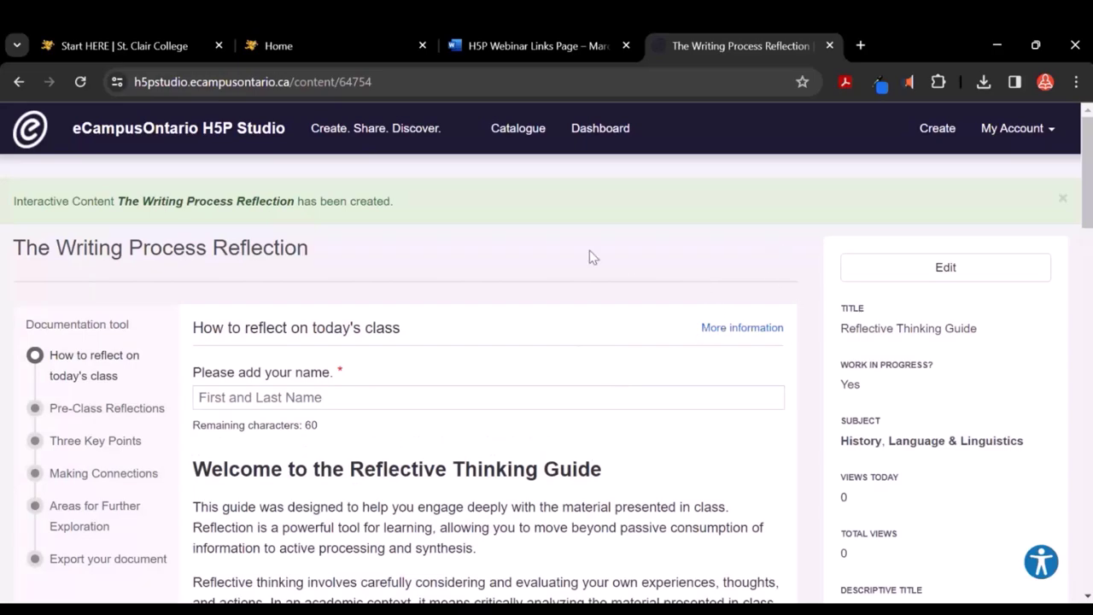
Open 'THRIVES SMART Goals with Analysis' from the My Content dashboard
left_click(601, 130)
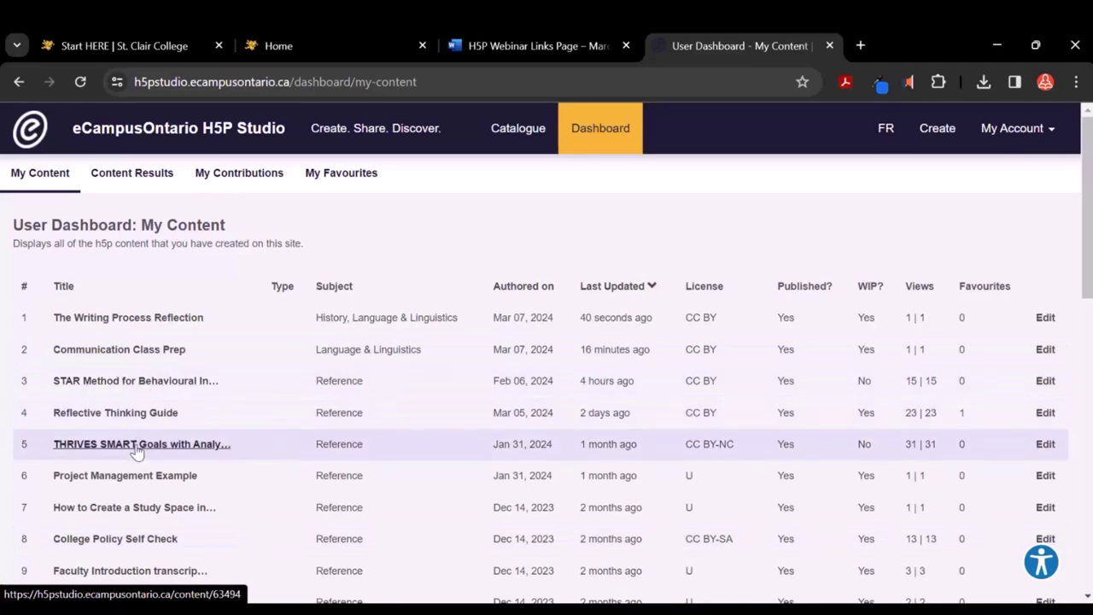
left_click(137, 444)
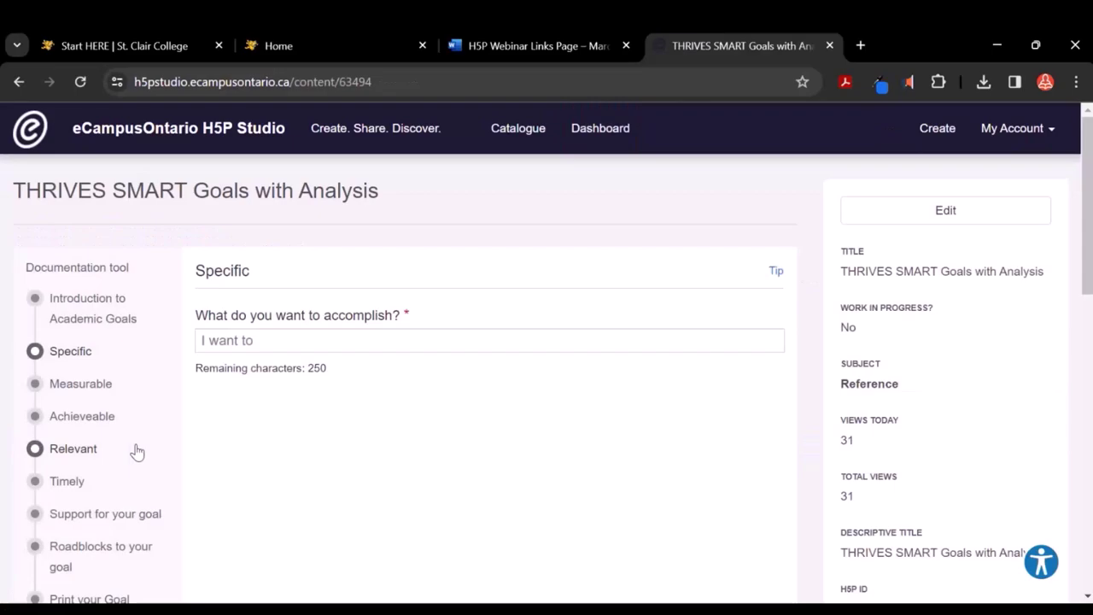
Preview the Introduction to Academic Goals step, expanding the Specific and Measurable explanations
left_click(117, 298)
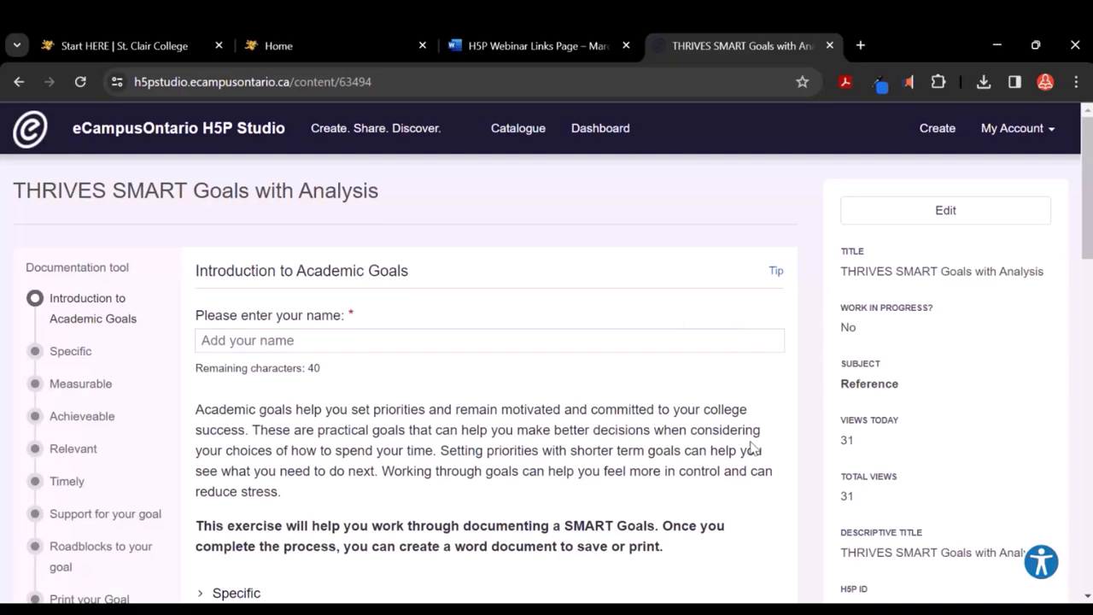
scroll(750, 448, "down", 1)
scroll(750, 449, "down", 4)
left_click(236, 251)
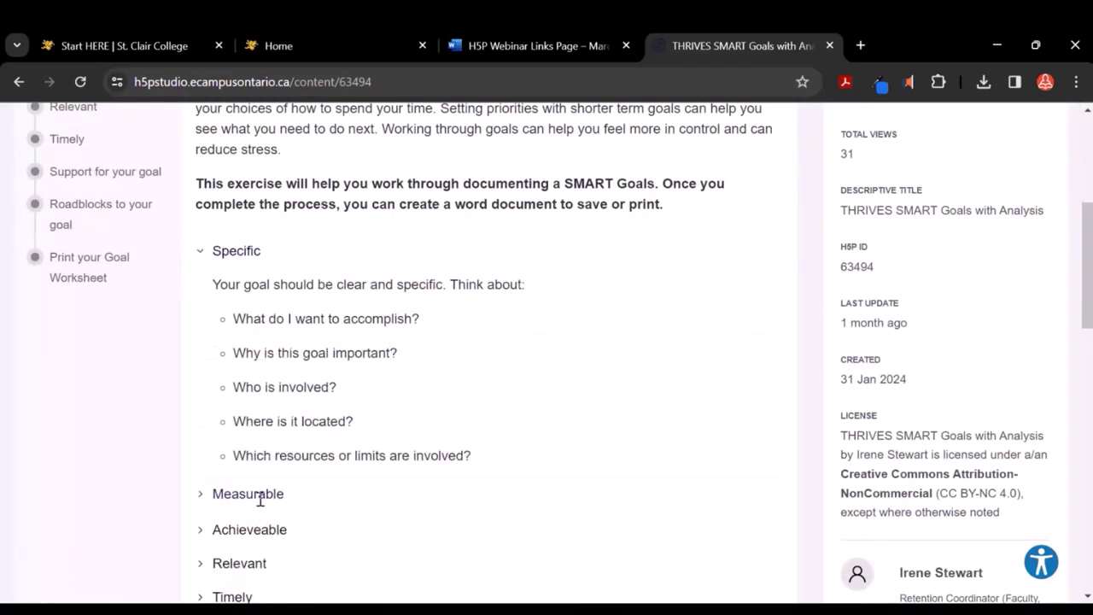
left_click(257, 499)
scroll(630, 366, "down", 3)
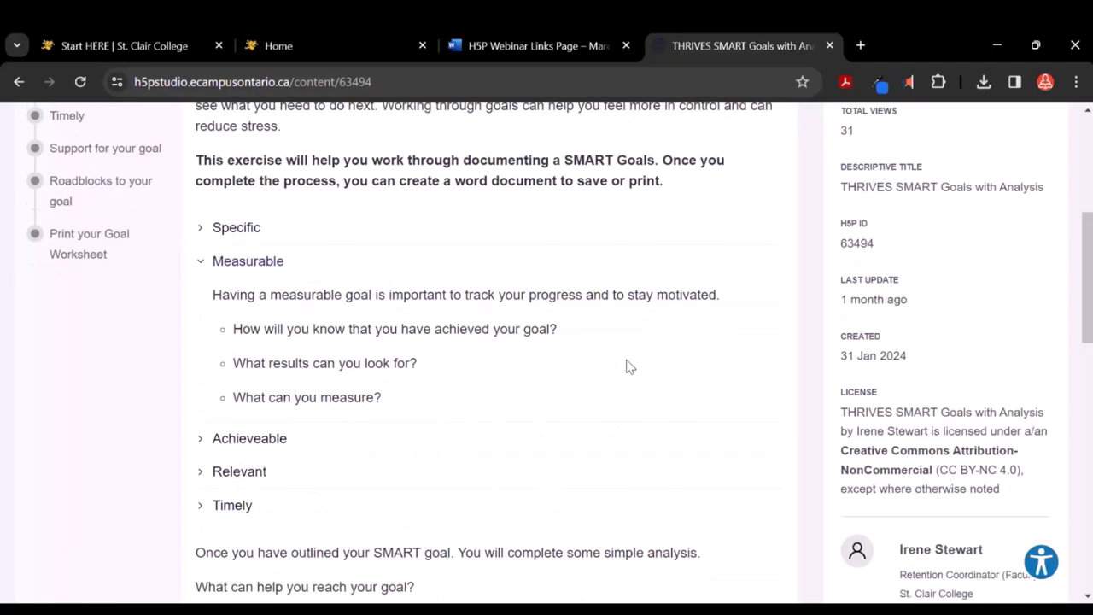
scroll(630, 366, "down", 3)
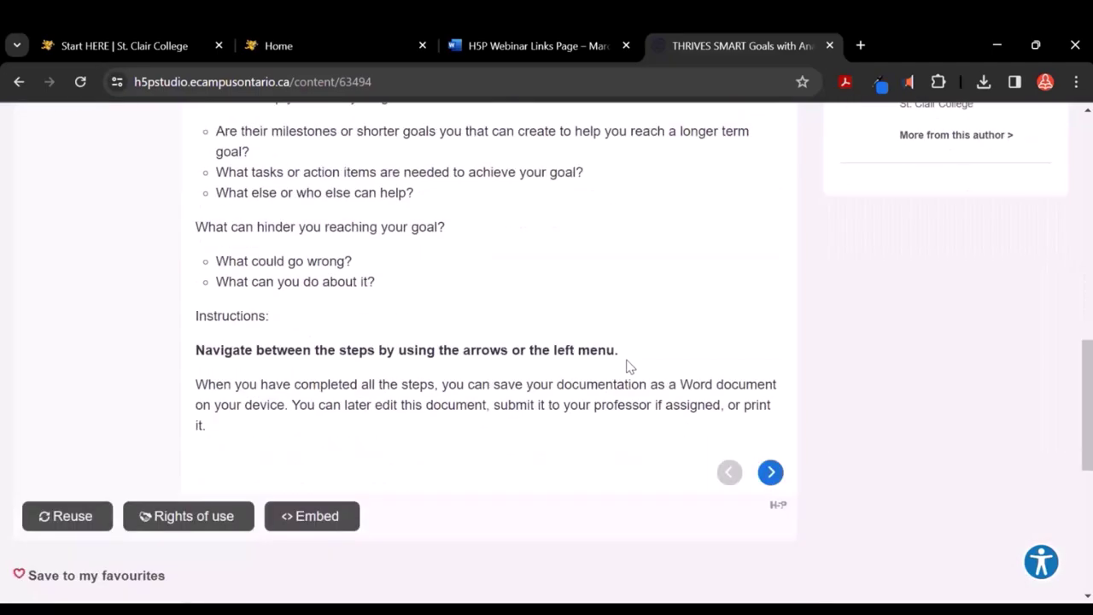
scroll(630, 366, "up", 2)
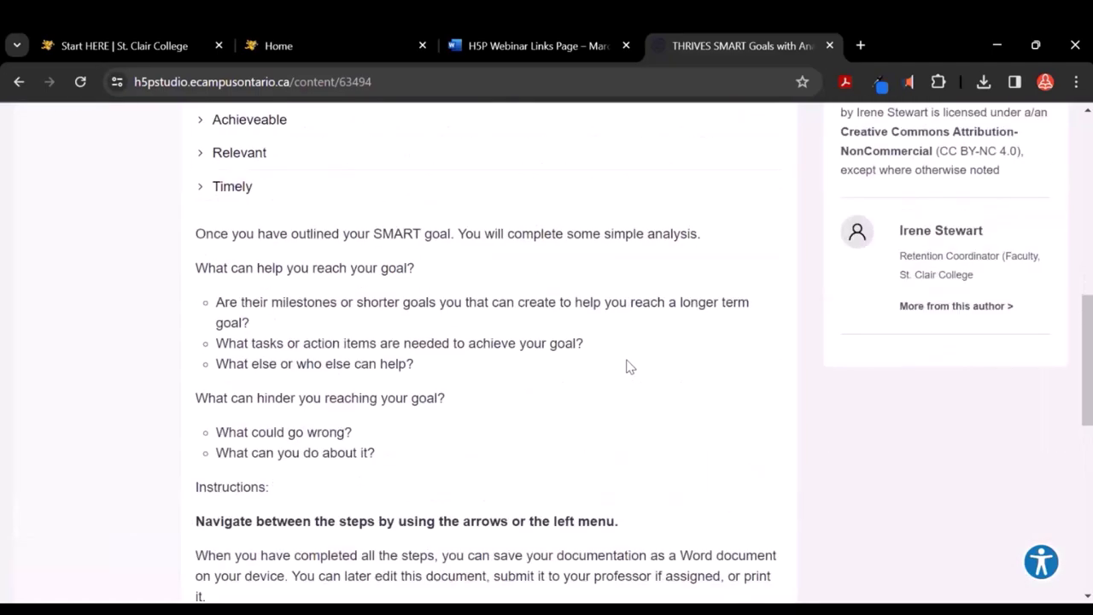
scroll(629, 366, "up", 7)
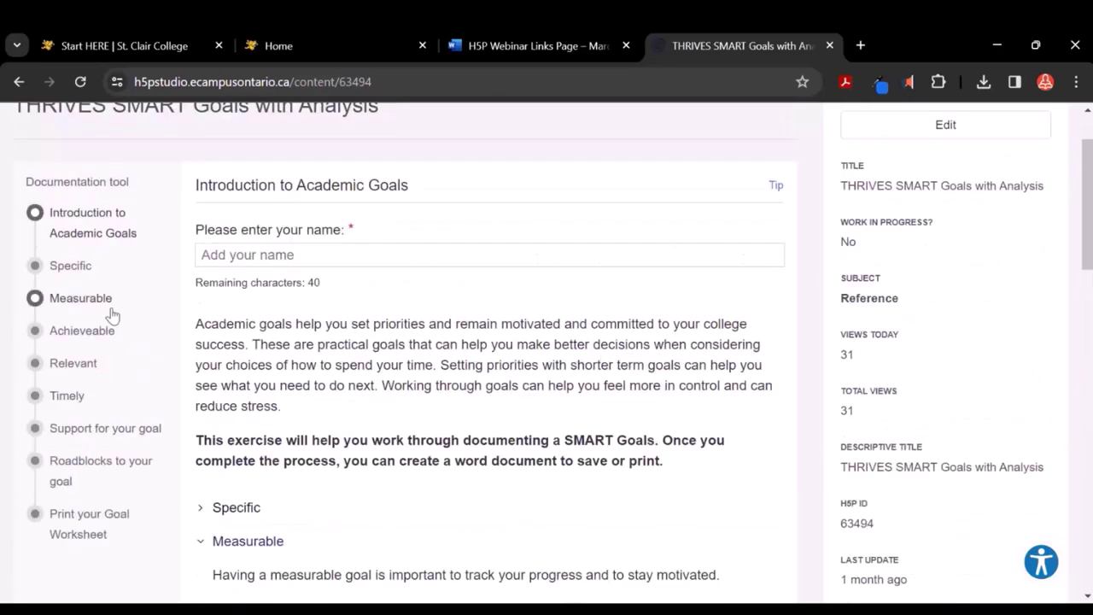
Step through Specific, Measurable, Achieveable, Relevant, Timely, Support and Roadblocks pages, then return to Dashboard
left_click(71, 268)
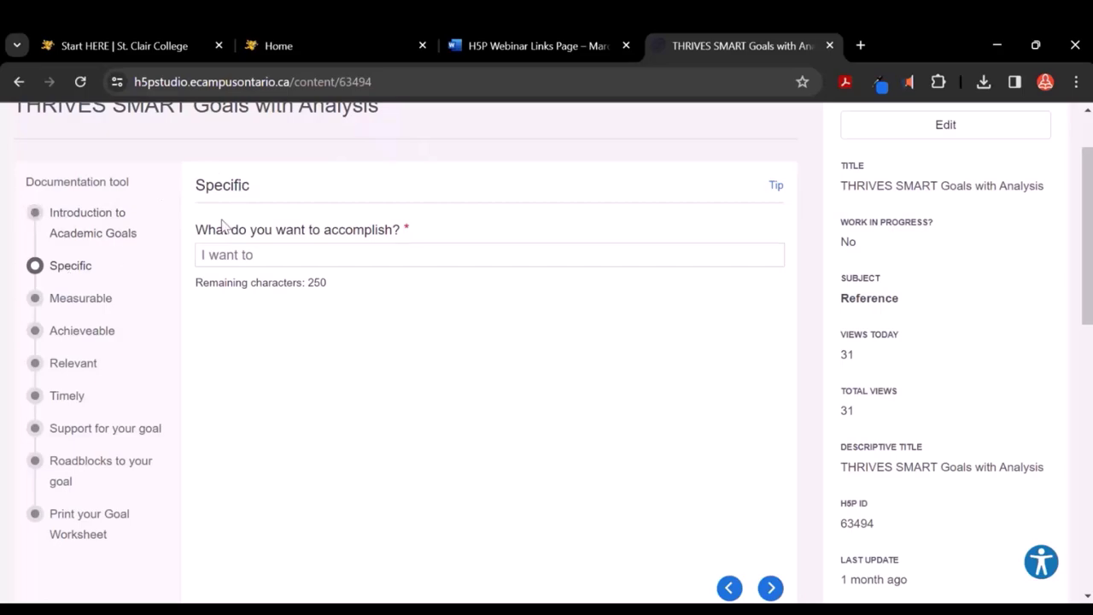
left_click(106, 306)
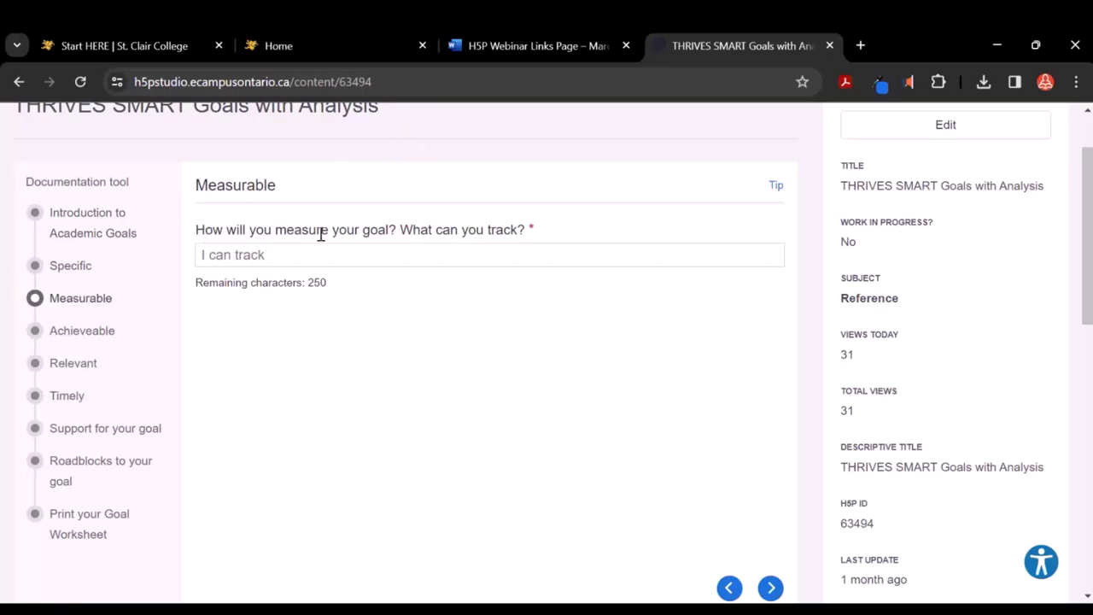
left_click(96, 336)
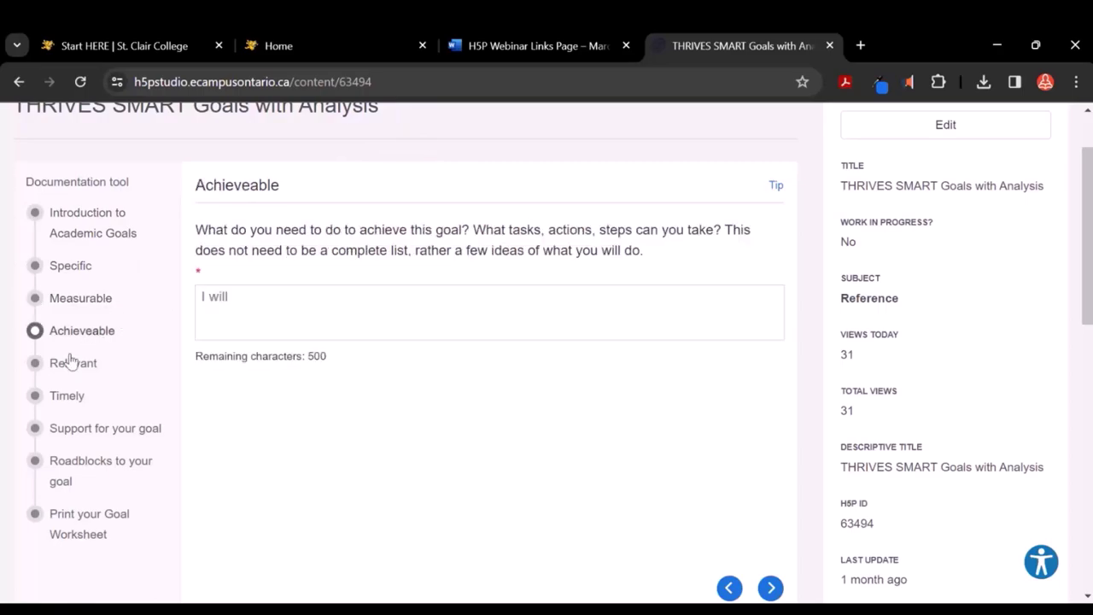
left_click(70, 367)
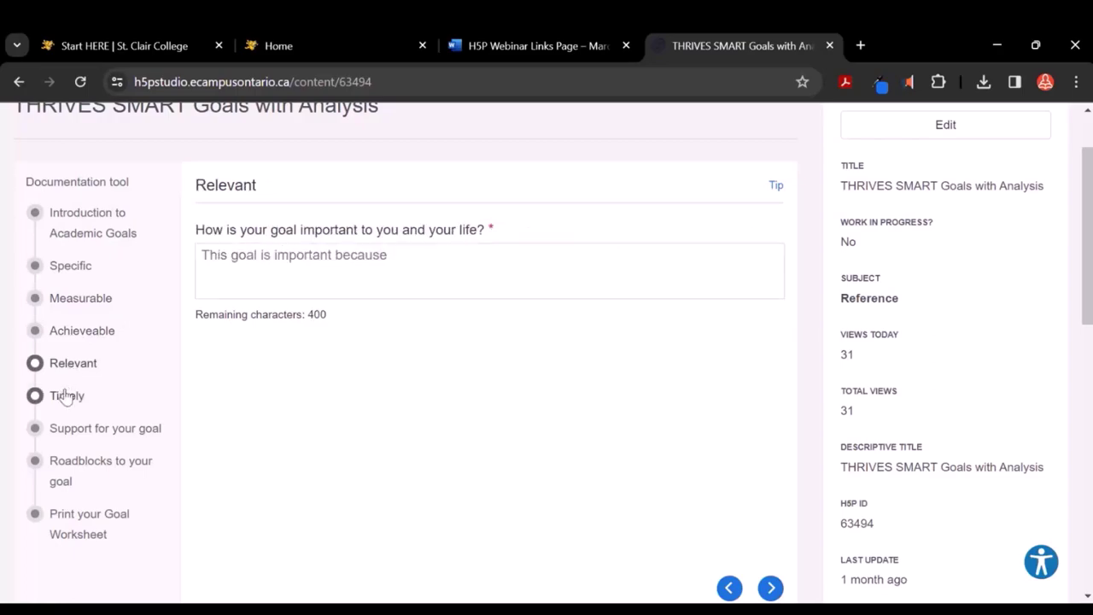
left_click(67, 399)
left_click(83, 430)
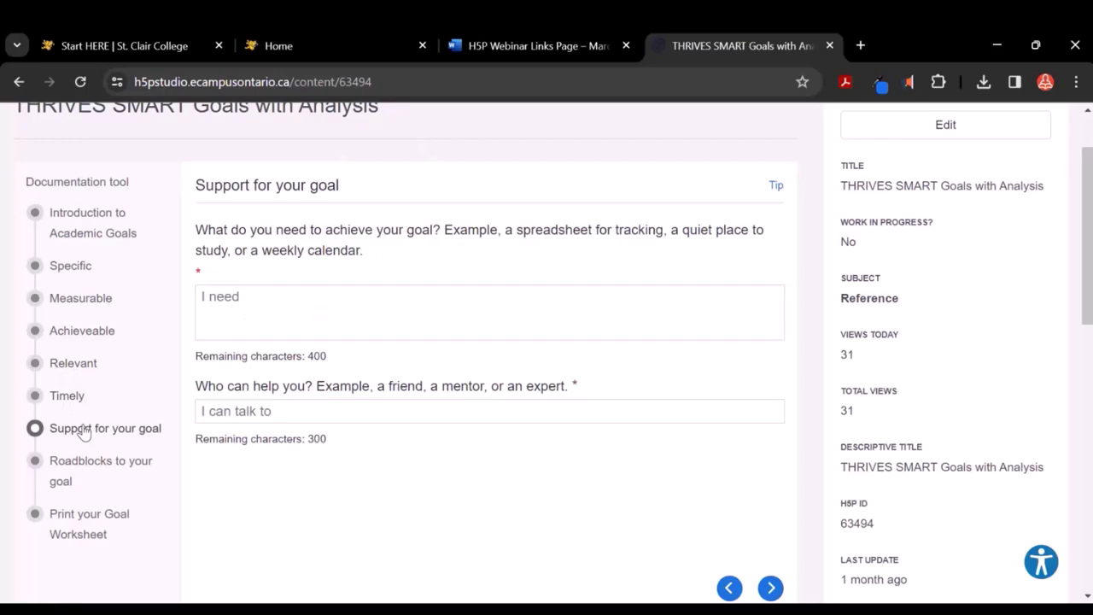
double_click(77, 464)
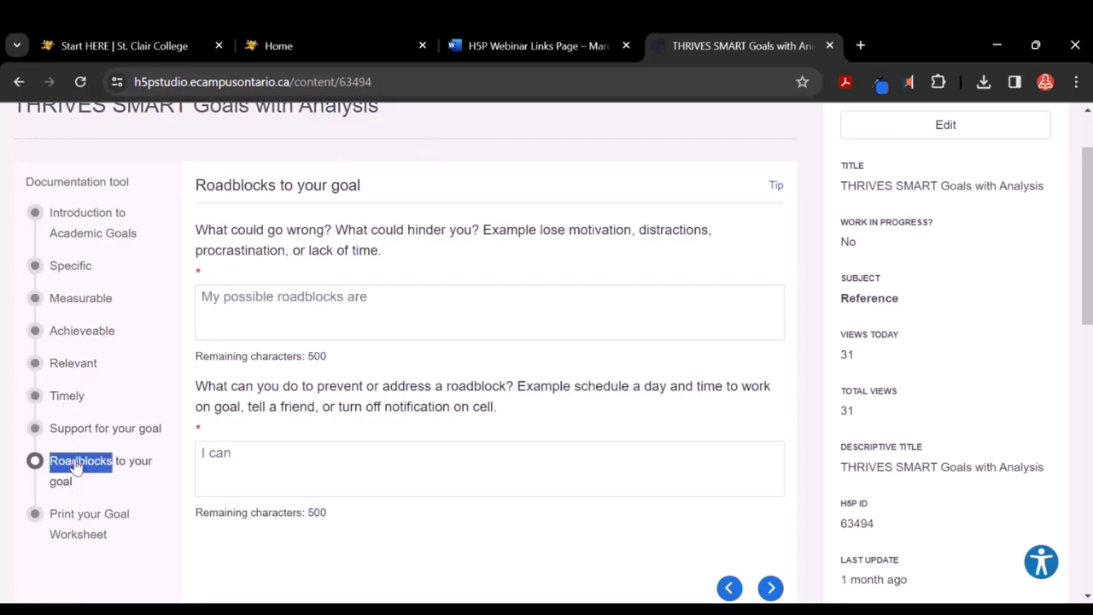
scroll(527, 298, "up", 1)
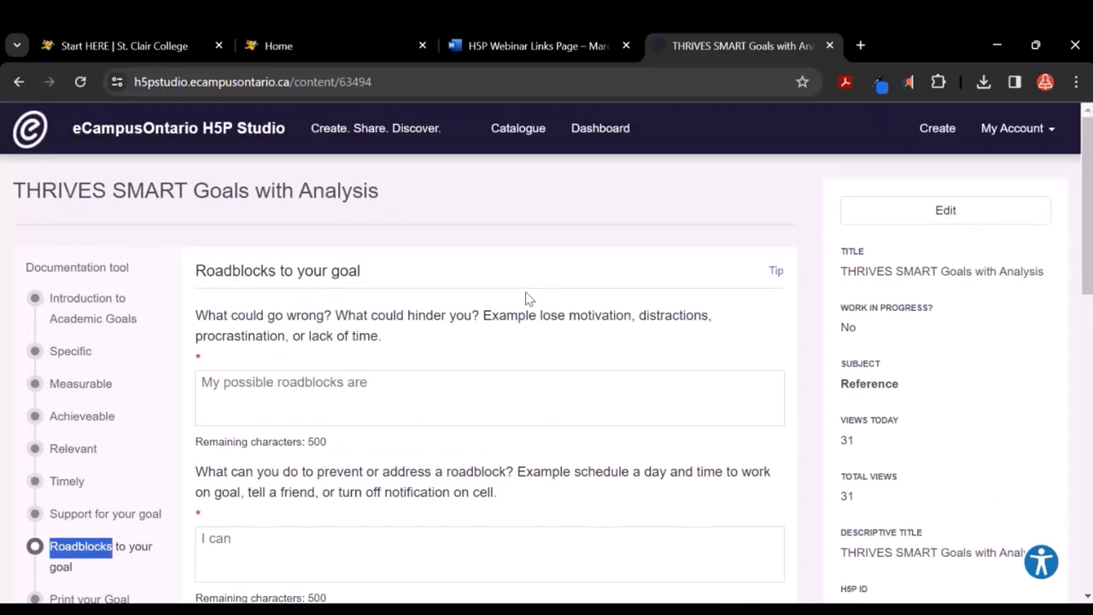
left_click(604, 137)
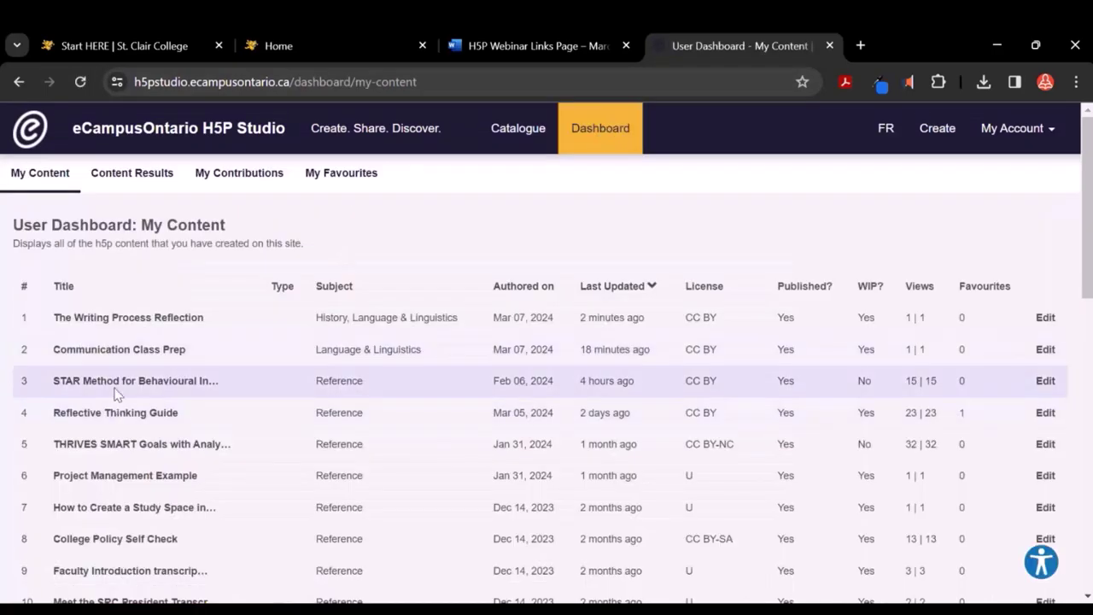
Open the STAR Method for Behavioural Interview Questions activity and scroll through it
left_click(117, 391)
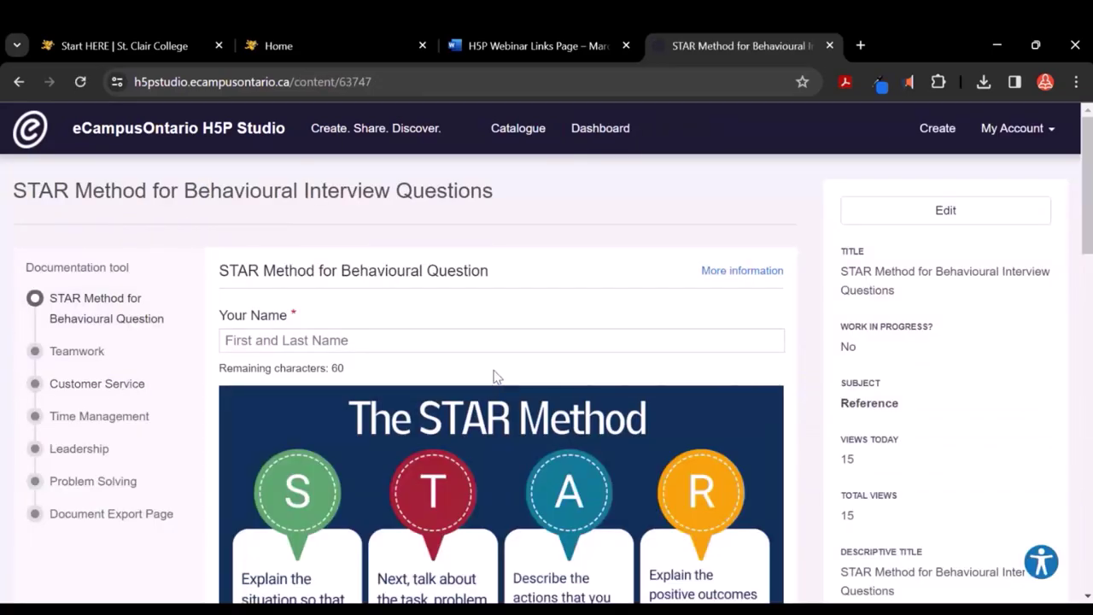
scroll(516, 363, "down", 3)
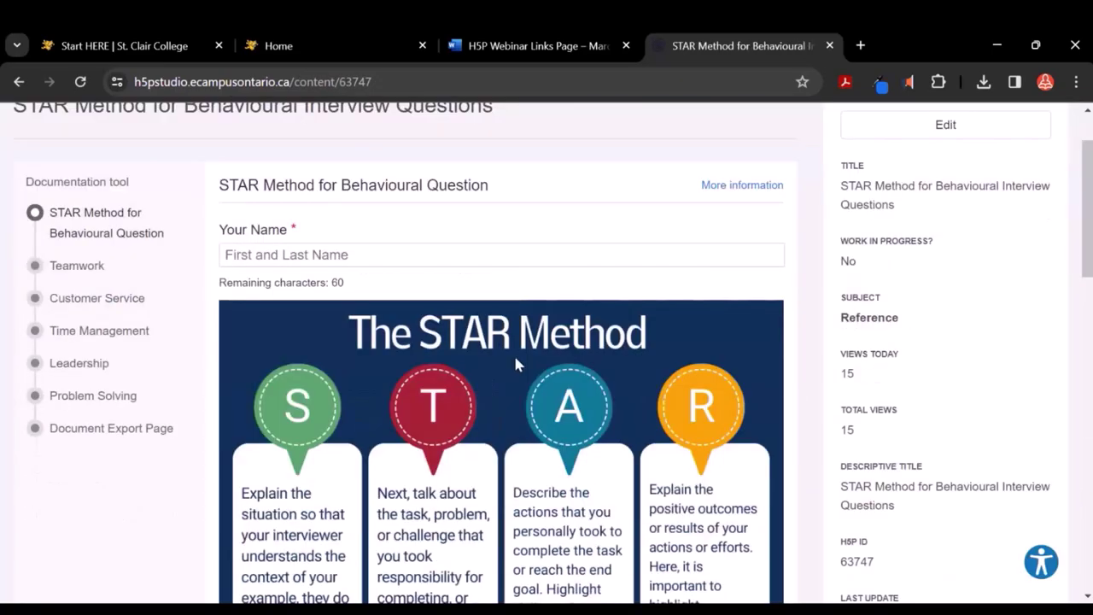
scroll(515, 363, "down", 2)
scroll(515, 363, "up", 2)
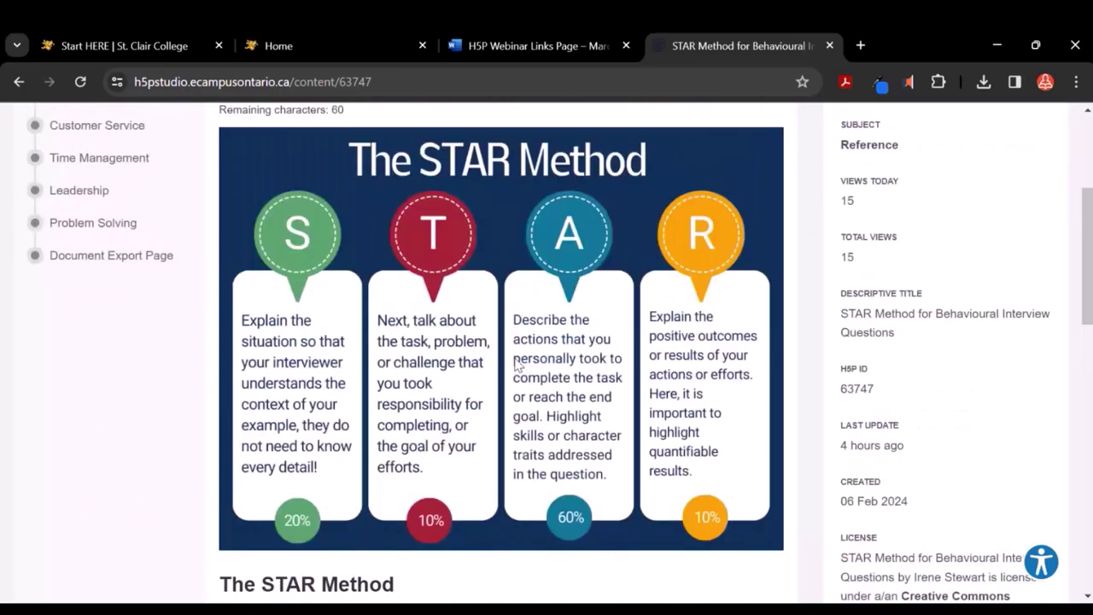
scroll(516, 363, "down", 1)
scroll(516, 363, "down", 7)
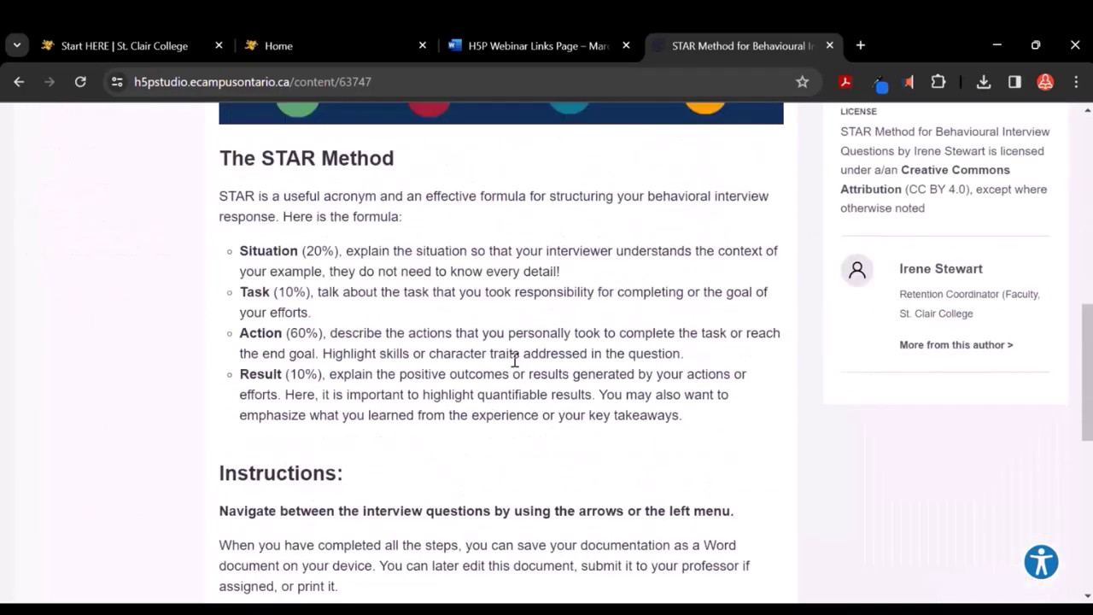
scroll(513, 372, "up", 10)
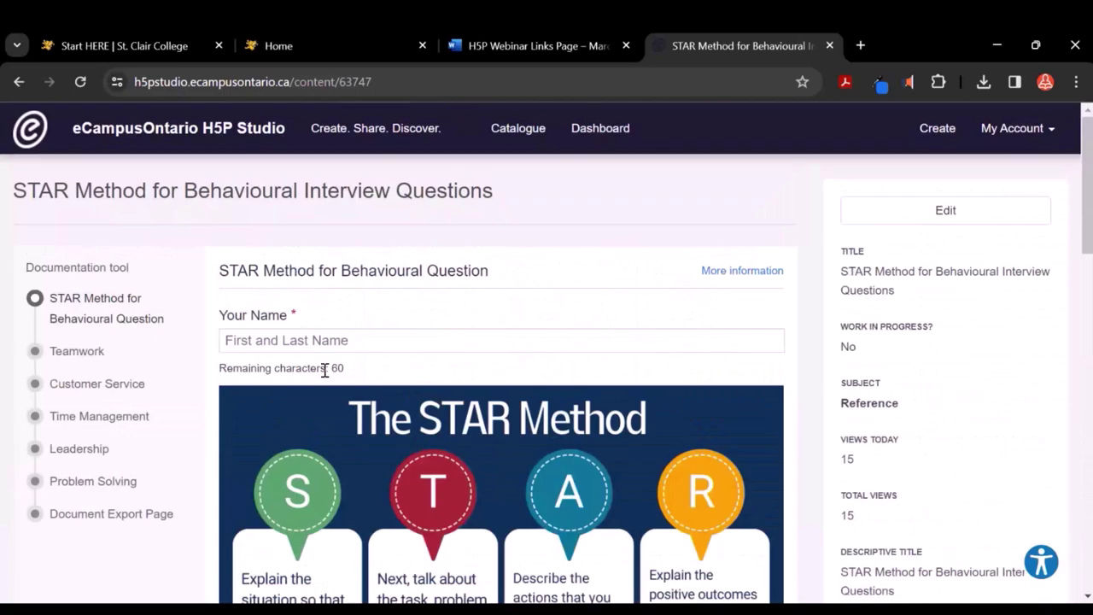
View the Teamwork interview question step and scroll through its form
left_click(64, 359)
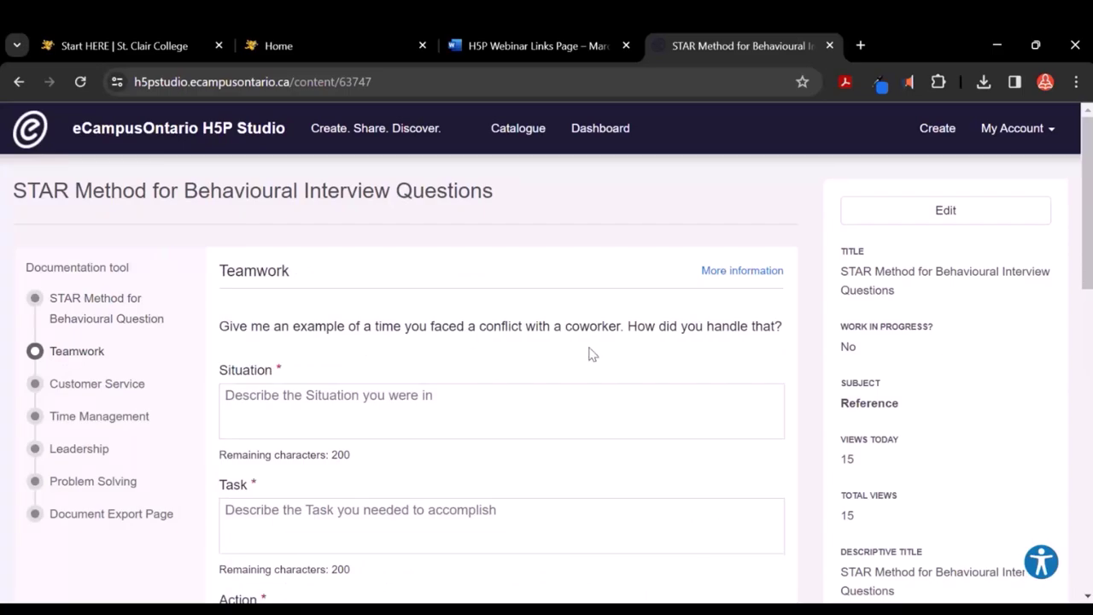
scroll(592, 354, "down", 3)
scroll(579, 356, "up", 1)
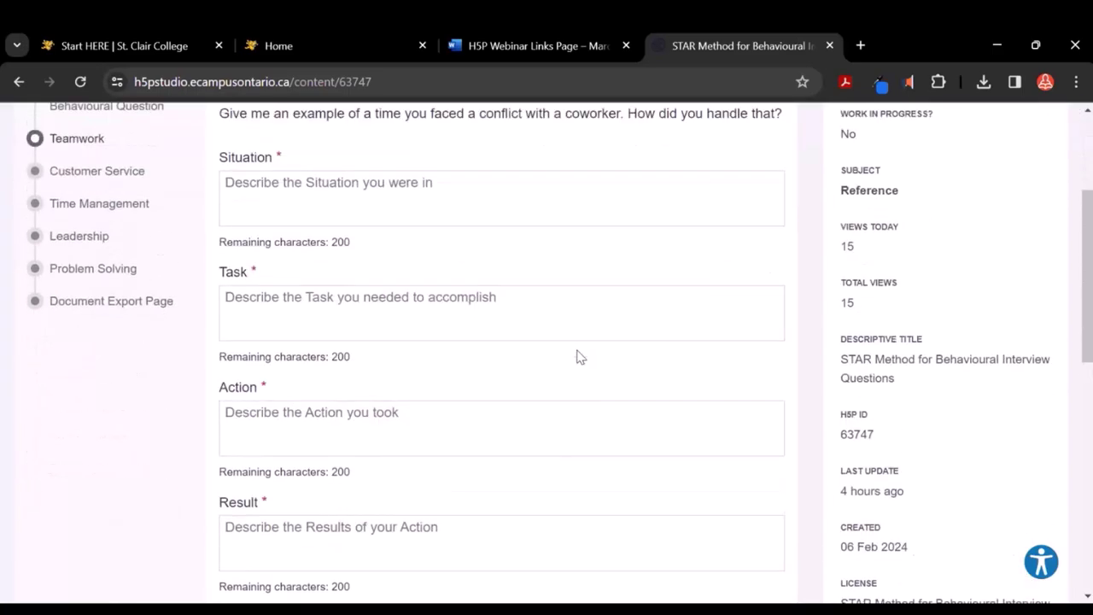
scroll(579, 357, "down", 1)
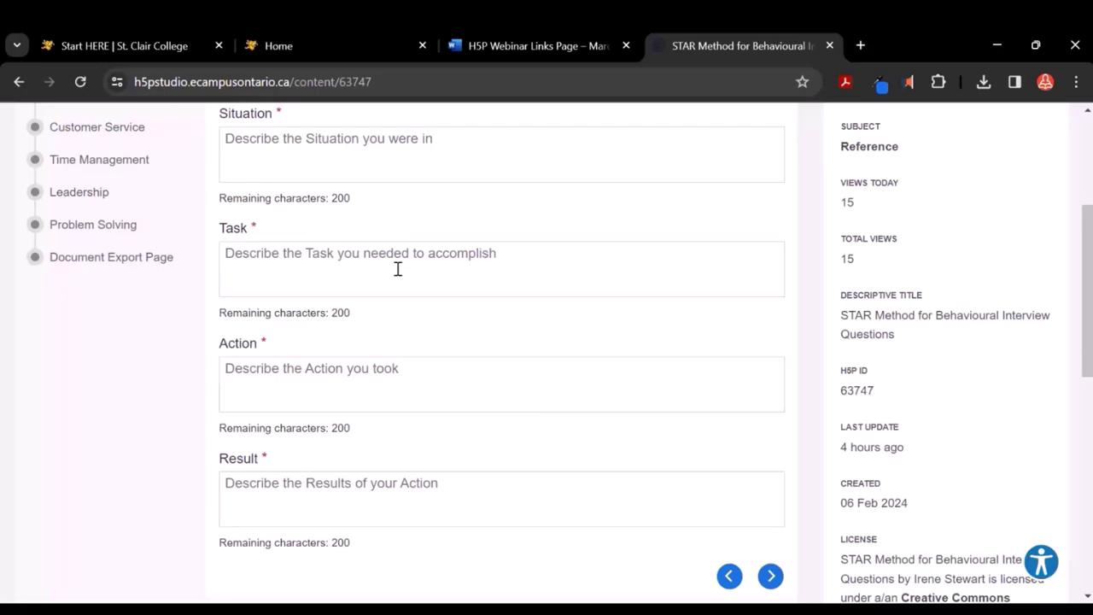
scroll(399, 269, "up", 3)
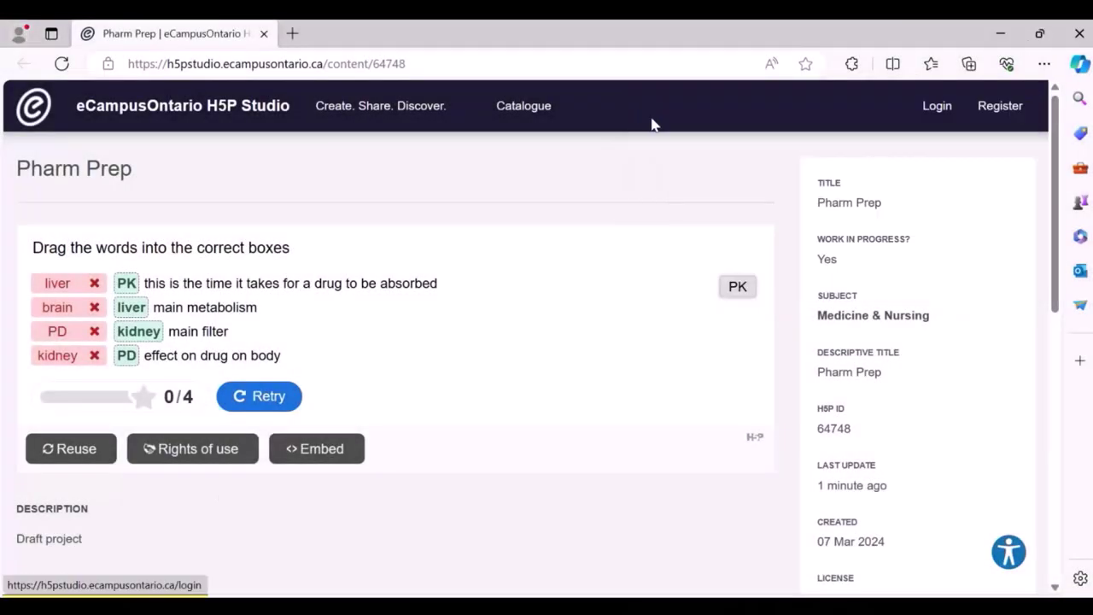
Select the full iframe embed code for Pharm Prep in its Embed dialog
left_click(1010, 118)
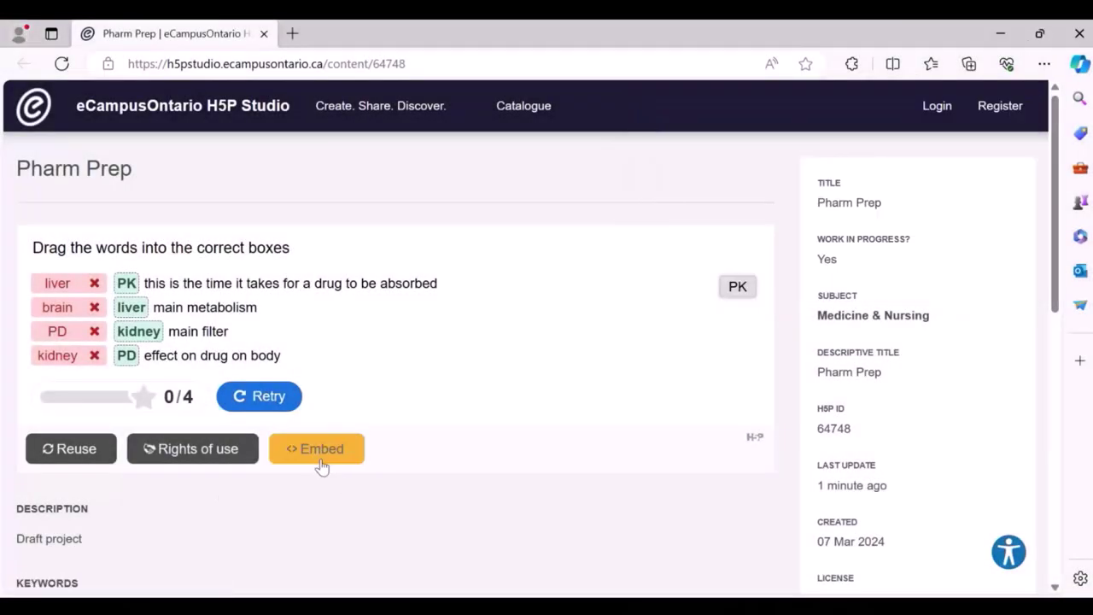
left_click(324, 453)
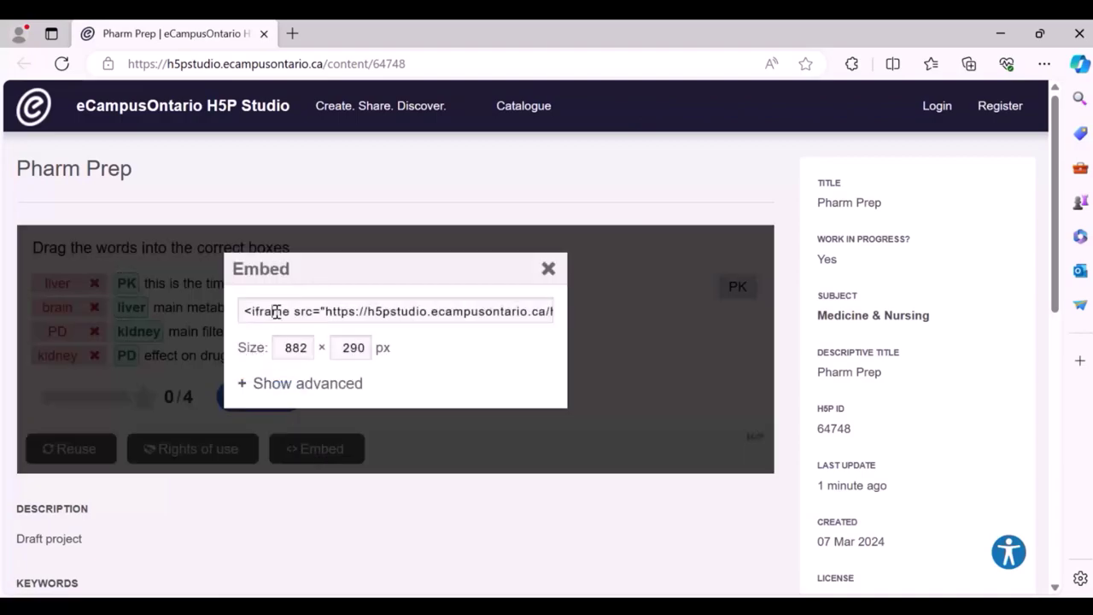
left_click(277, 312)
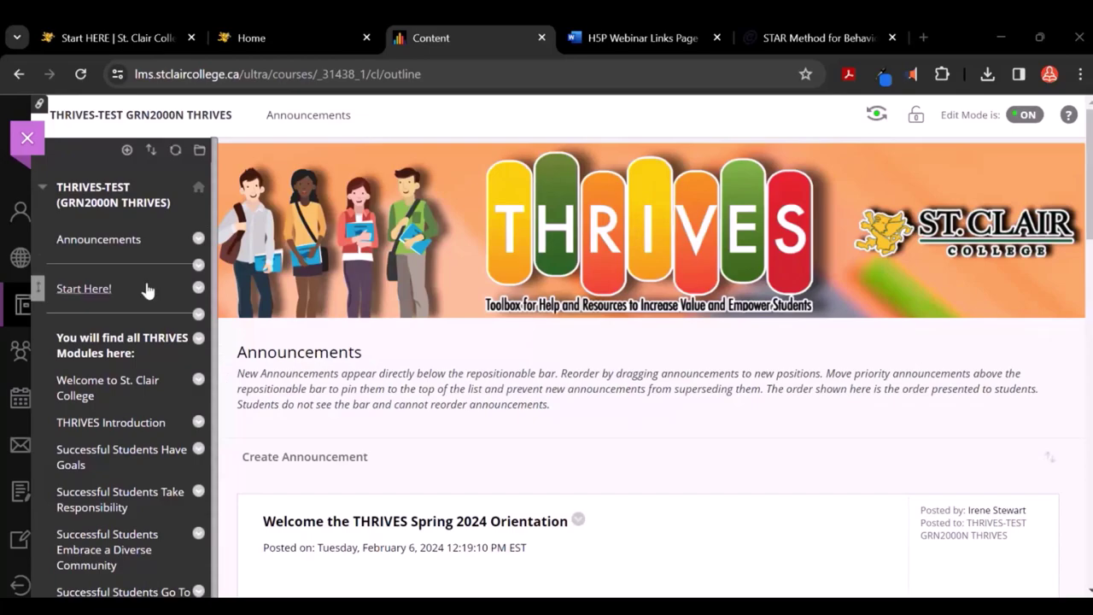
Start a new content Item on the course Resources page via Build Content
scroll(147, 291, "down", 3)
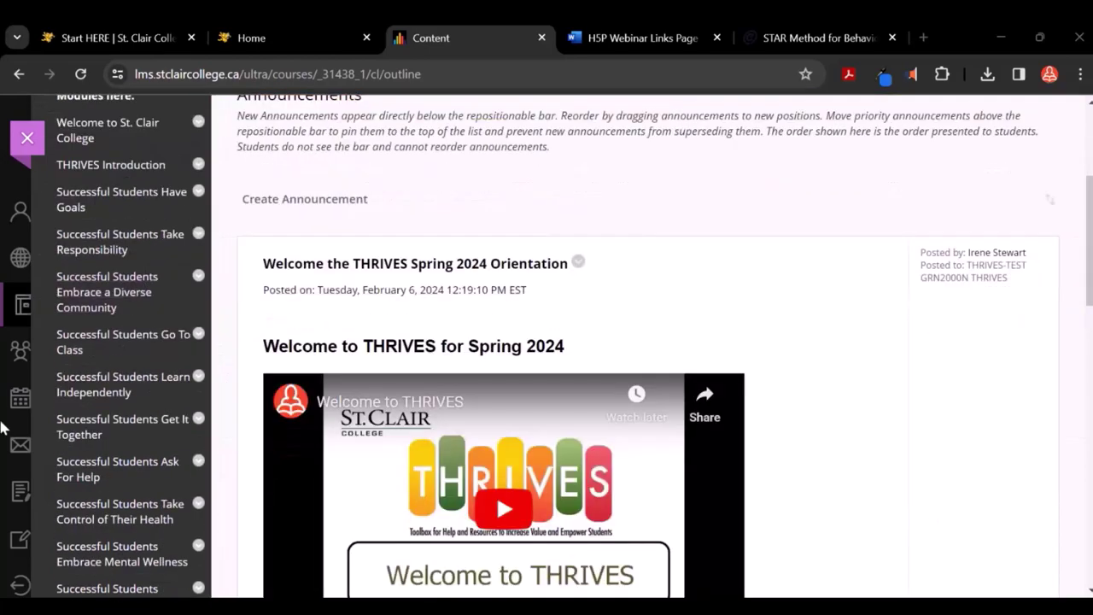
scroll(79, 427, "down", 15)
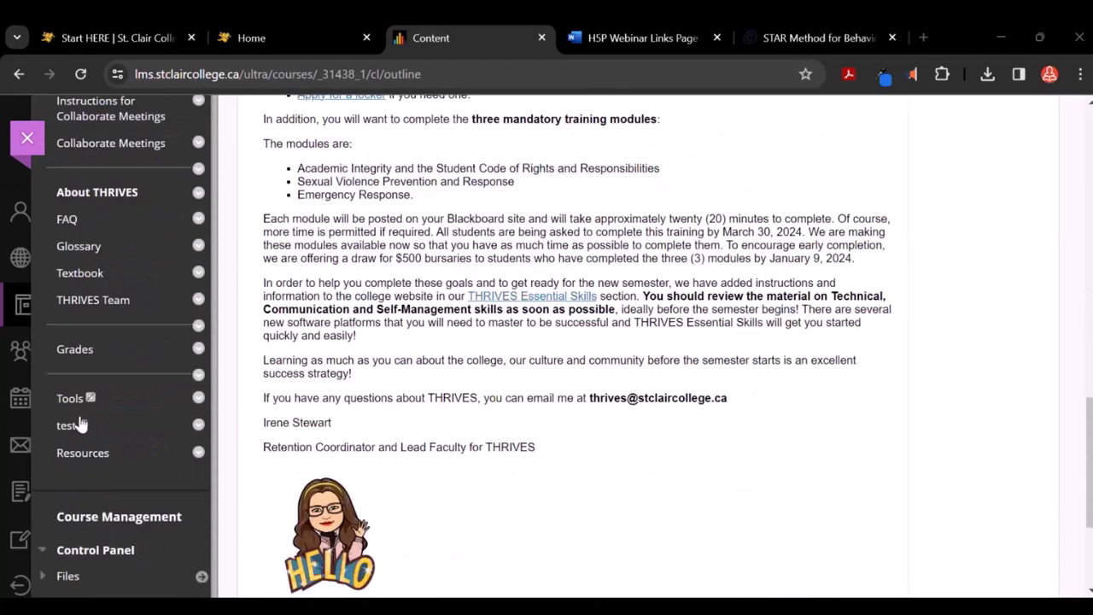
scroll(79, 424, "down", 2)
scroll(69, 380, "up", 3)
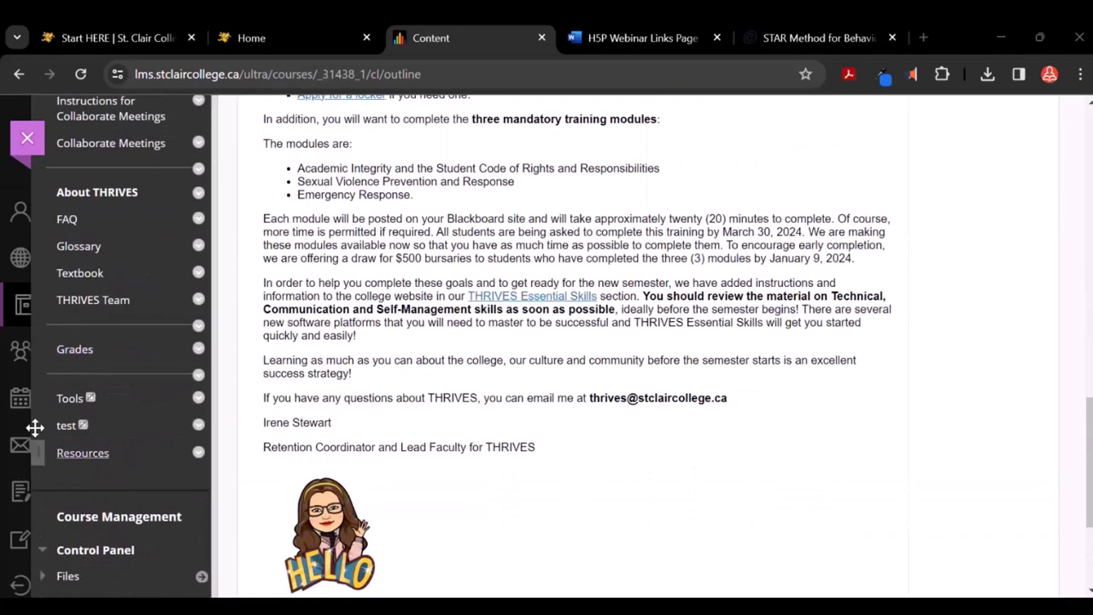
left_click(85, 455)
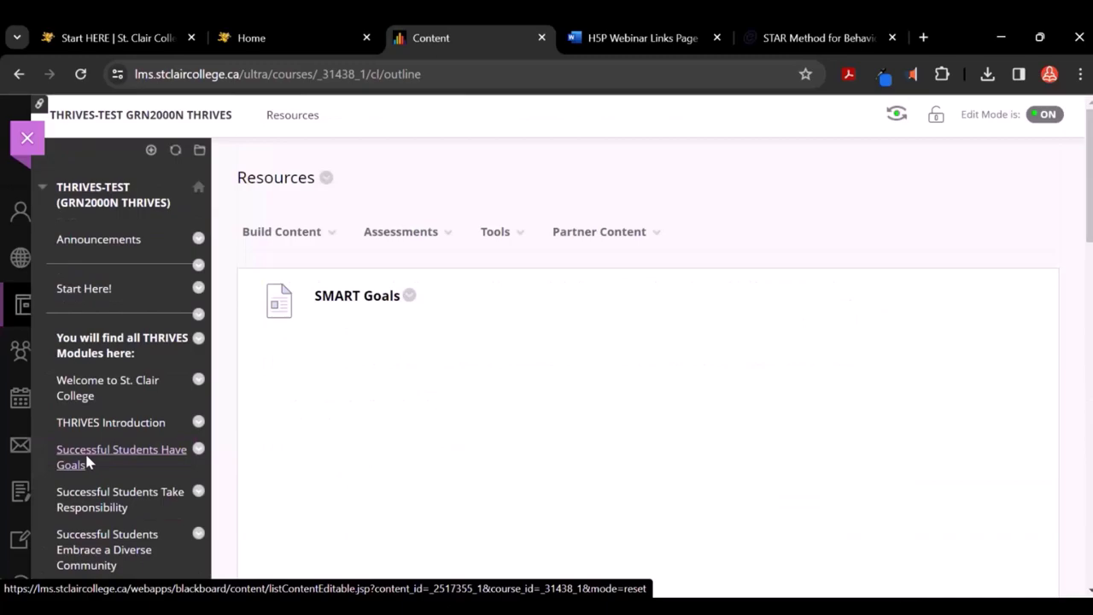
left_click(318, 238)
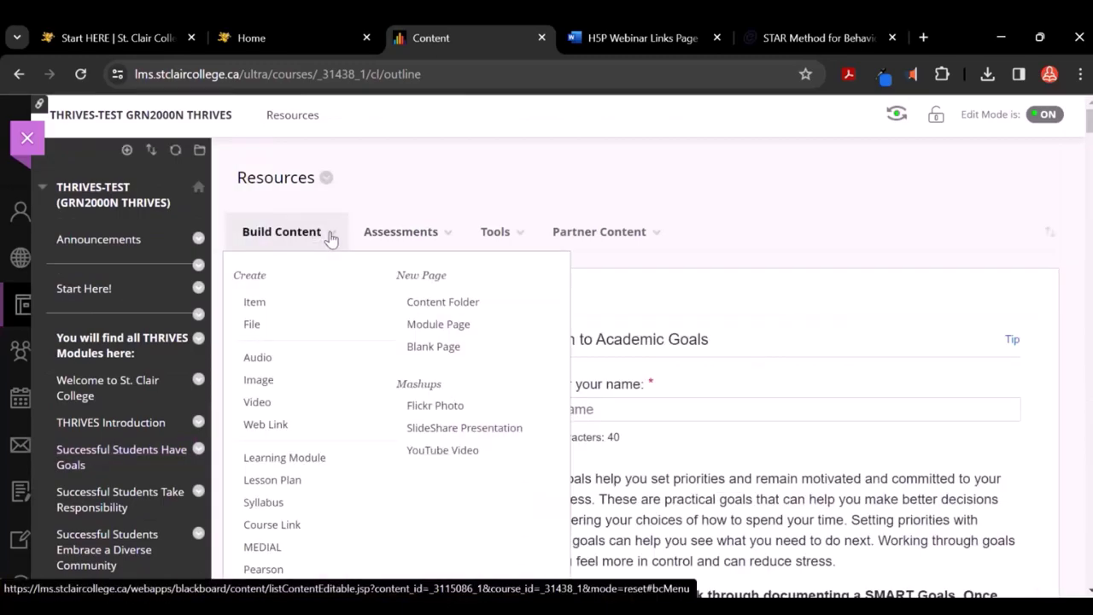
left_click(253, 306)
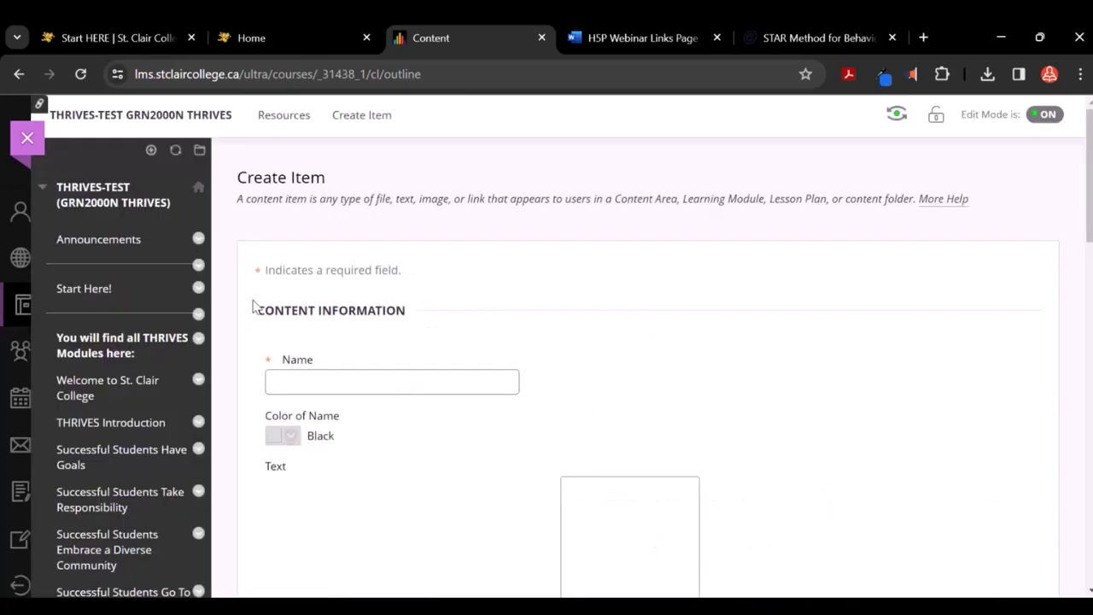
Name the item 'Pharm Prep' and open its text's HTML source editor
left_click(407, 380)
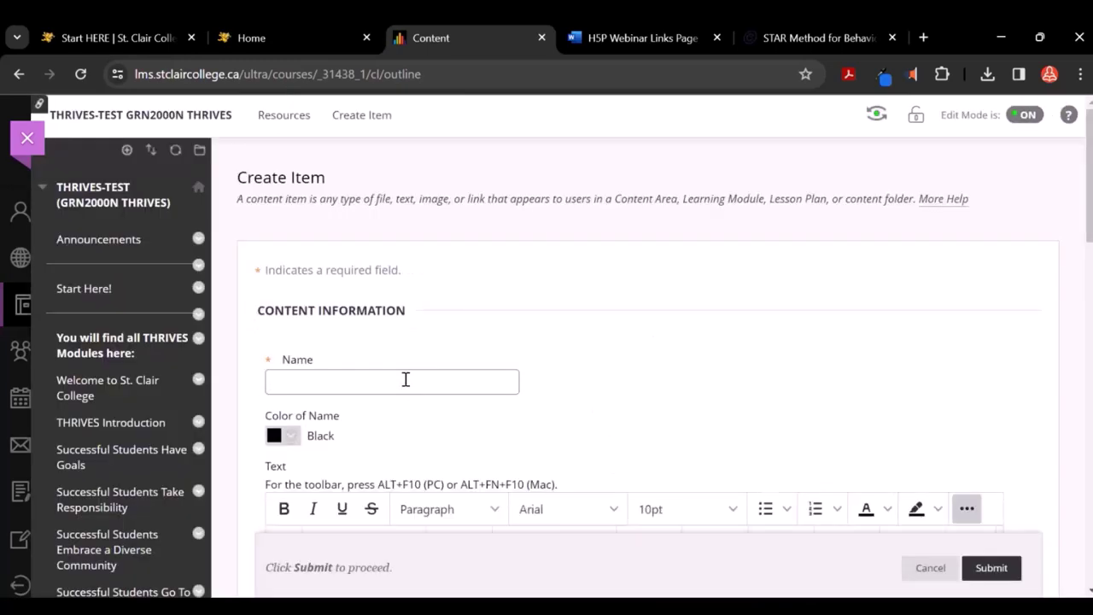
type("Pharm")
scroll(511, 350, "down", 2)
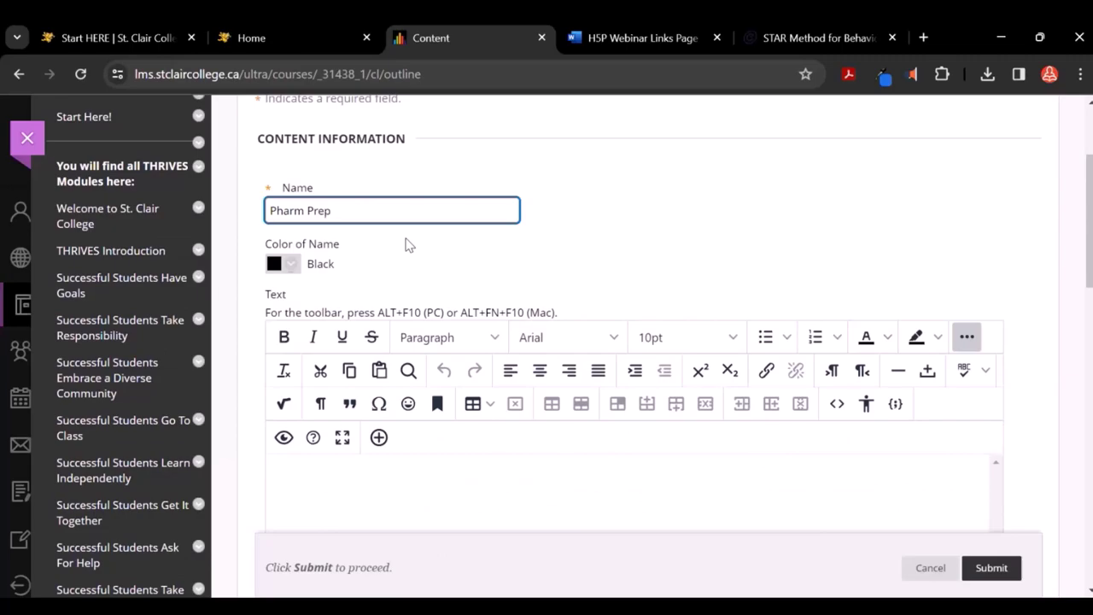
scroll(642, 272, "down", 1)
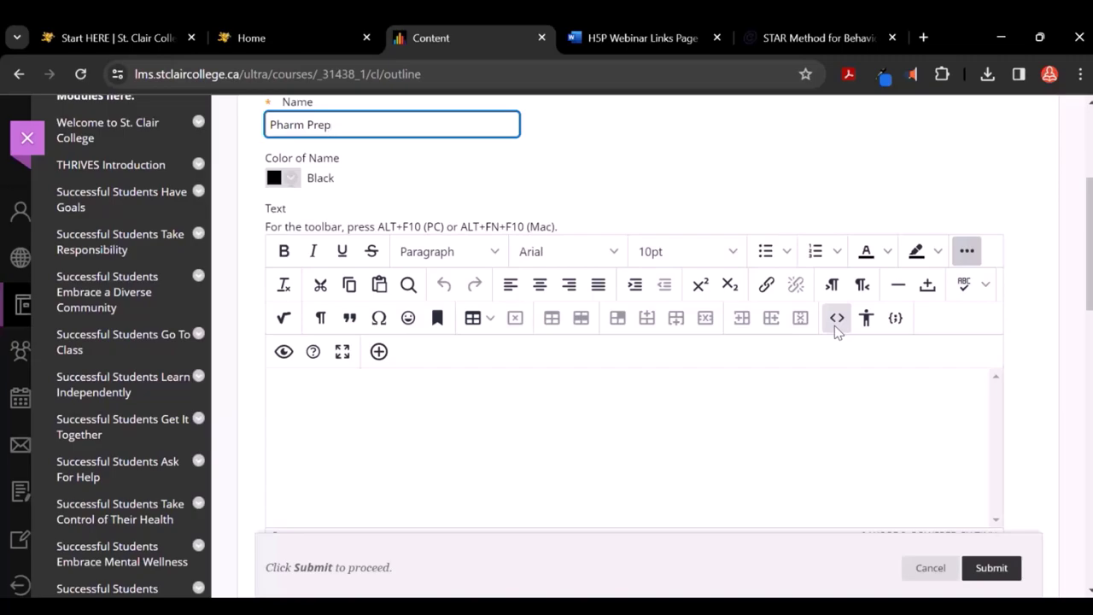
left_click(837, 326)
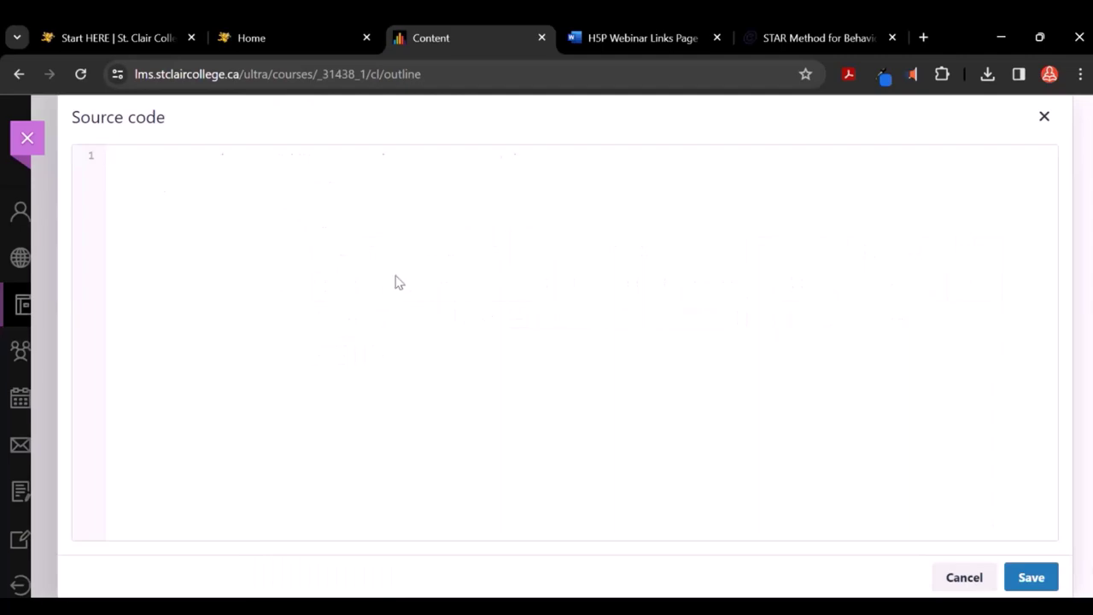
Paste the Pharm Prep iframe code into the source editor, save it, and submit the item
type("<iframe src=\"https://h5pstudio.ecampusontario.ca/h5p/64748/embed\" width=\"882\" height=\"290\" frameborder=\"0\" allowfullscreen=\"allowfullscreen\" lang=\"en\" title=\"Pharm Prep\"></iframe><script src=\"https://h5pstudio.ecampusontario.ca/modules/contrib/h5p/vendor/h5p/h5p-core/js/h5p-resizer.js\" charset=\"UTF-8\"></script>")
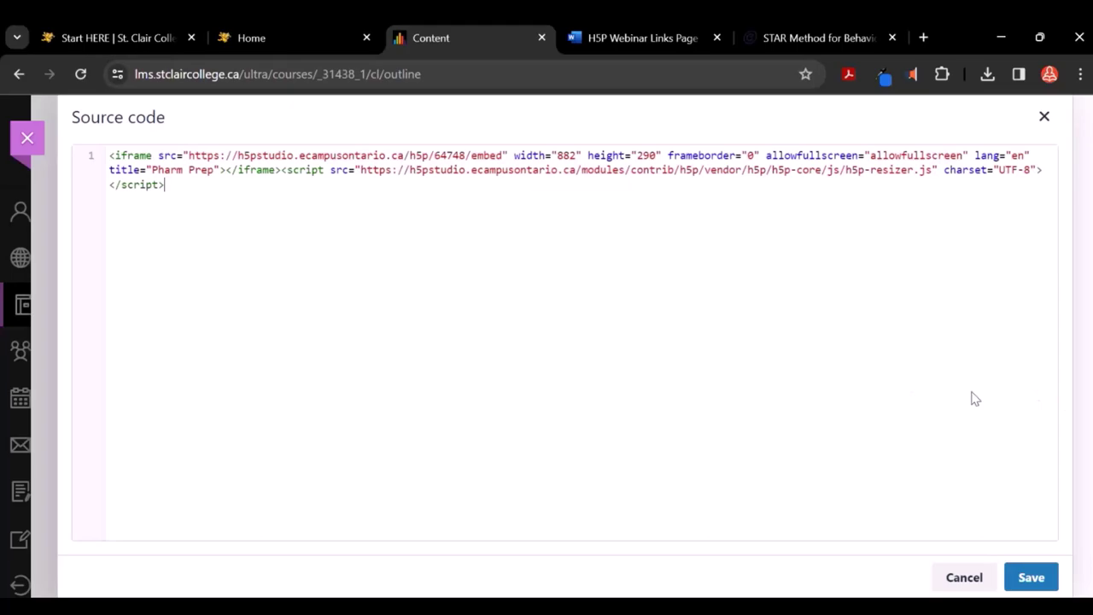
left_click(1030, 579)
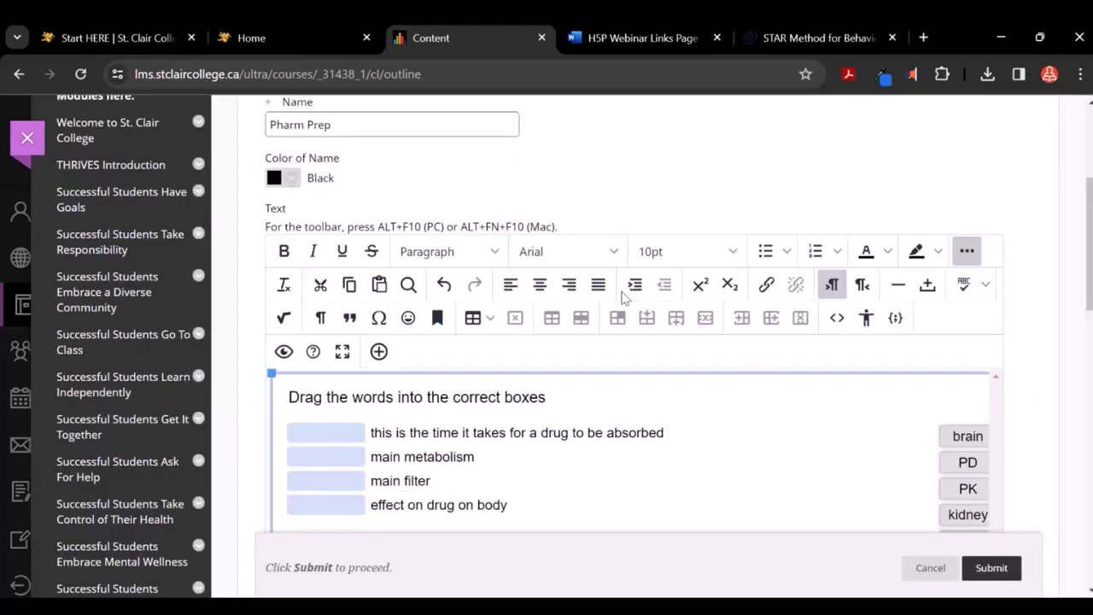
scroll(480, 333, "down", 4)
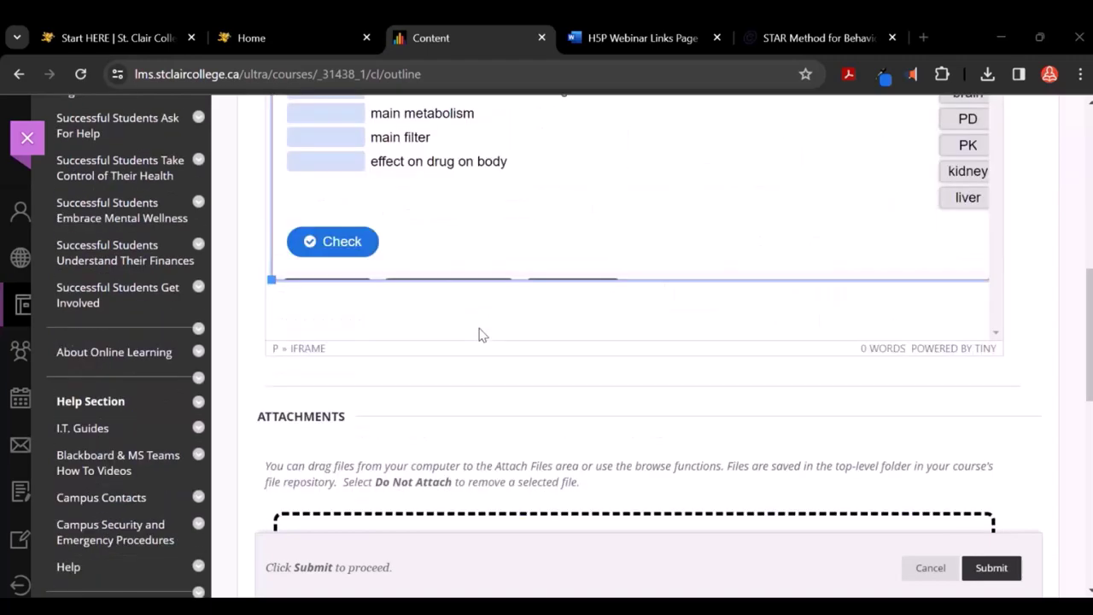
scroll(479, 335, "down", 4)
left_click(996, 572)
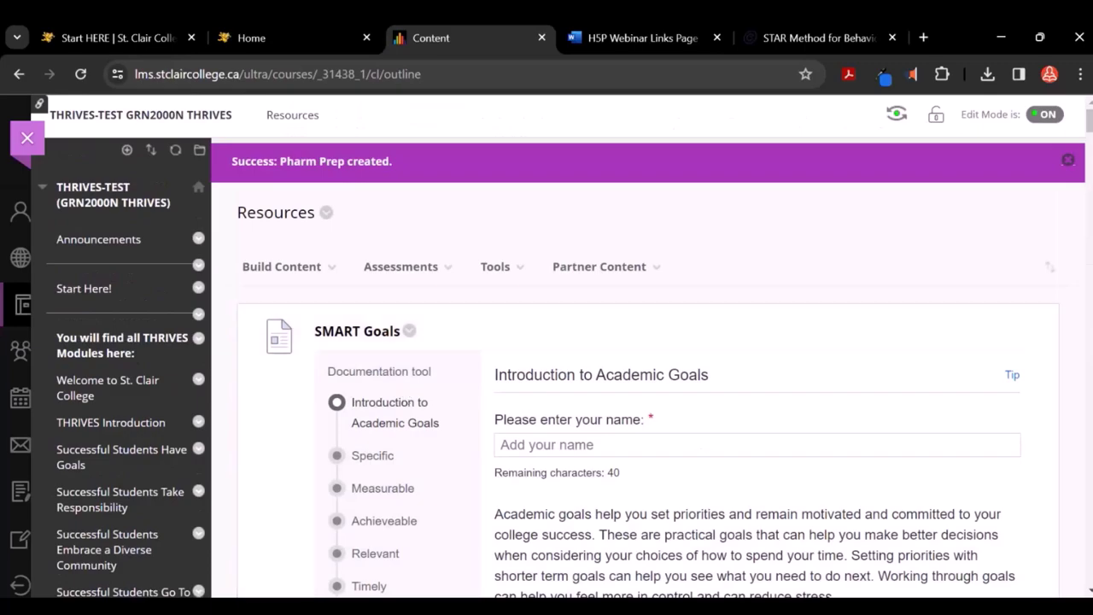
Place kidney, brain and PD in the Pharm Prep blanks and check, scoring 1/4
left_click_drag(1088, 126, 1075, 595)
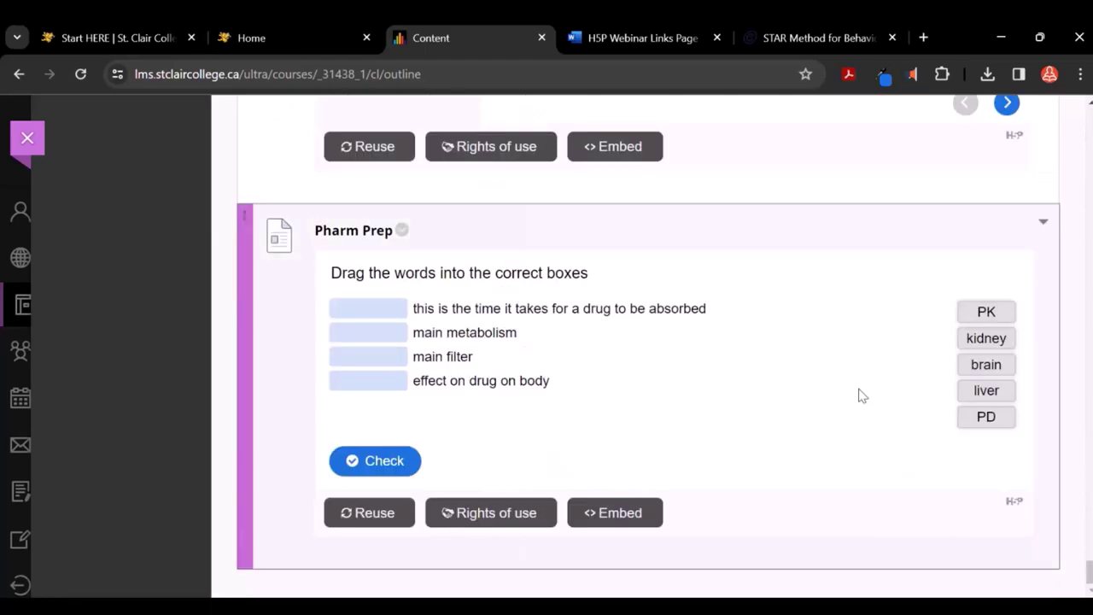
left_click_drag(964, 342, 368, 384)
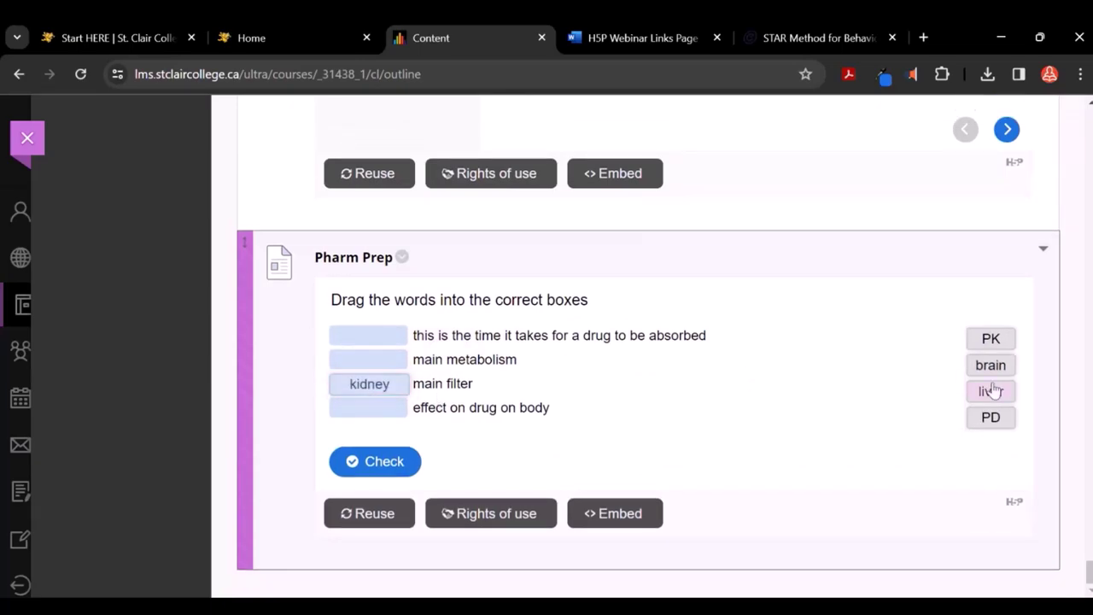
left_click_drag(992, 369, 382, 367)
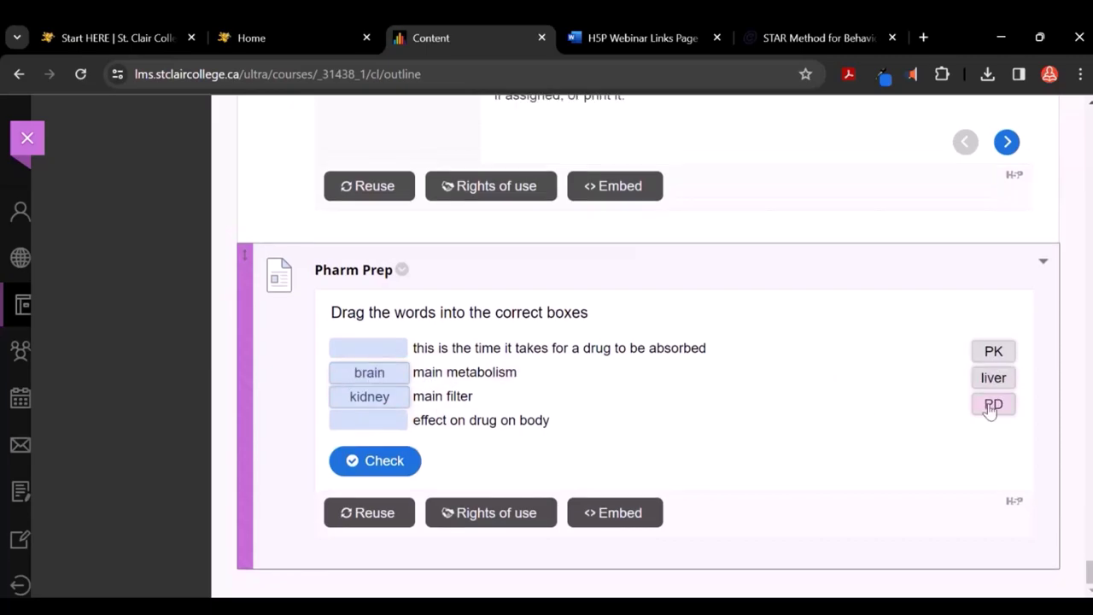
left_click_drag(991, 402, 369, 352)
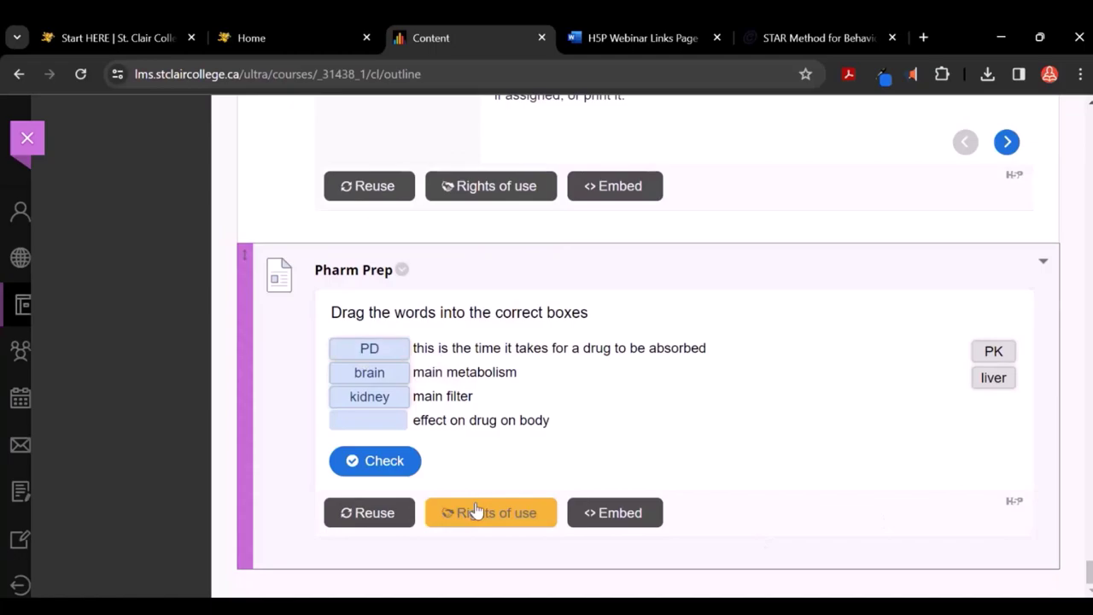
left_click(366, 461)
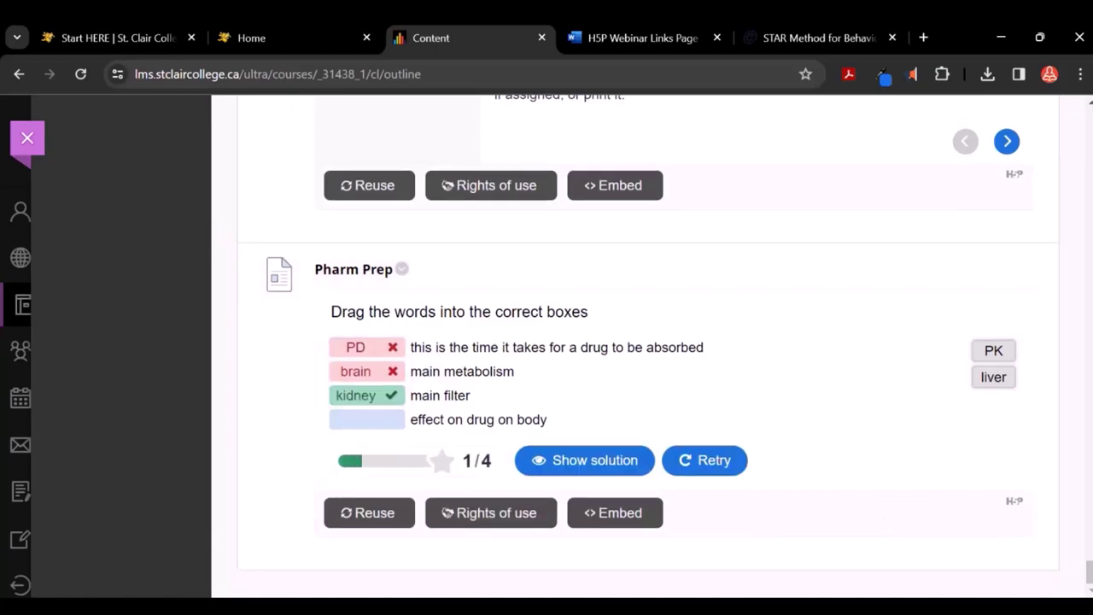